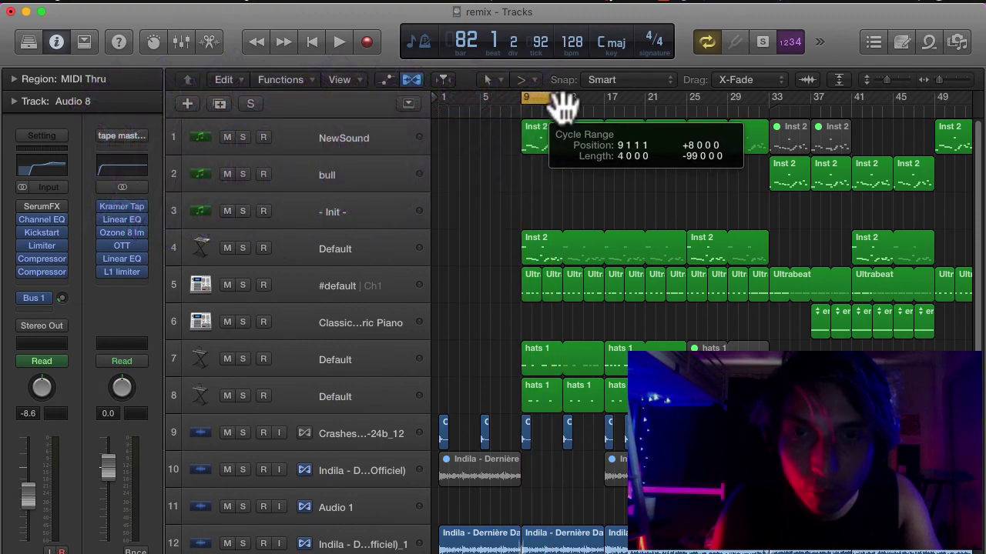
- Select the NewSound track with its Inst 2 region and enlarge the arrangement around the bars 9–13 cycle range
scroll(559, 223, "up", 5)
scroll(567, 238, "up", 5)
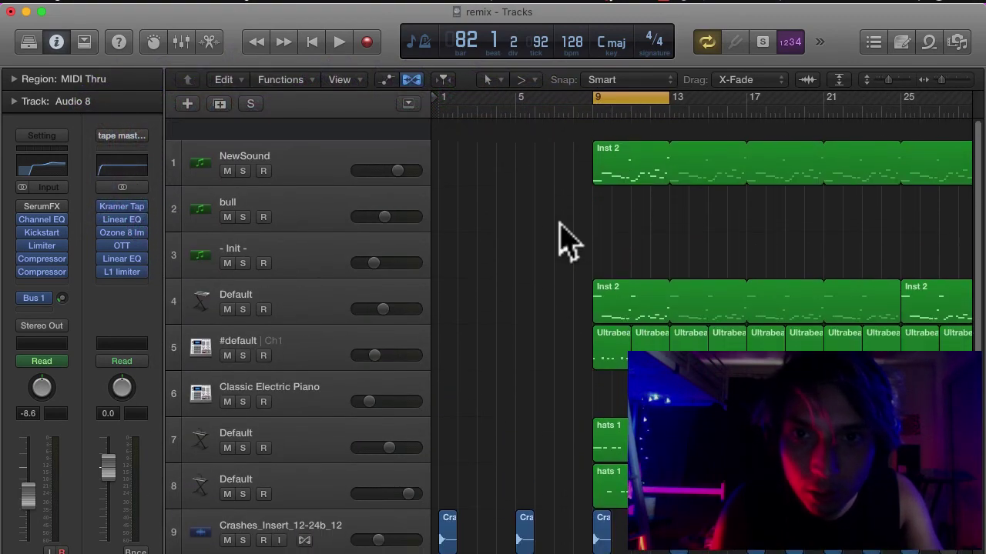
scroll(500, 208, "right", 2)
left_click(333, 134)
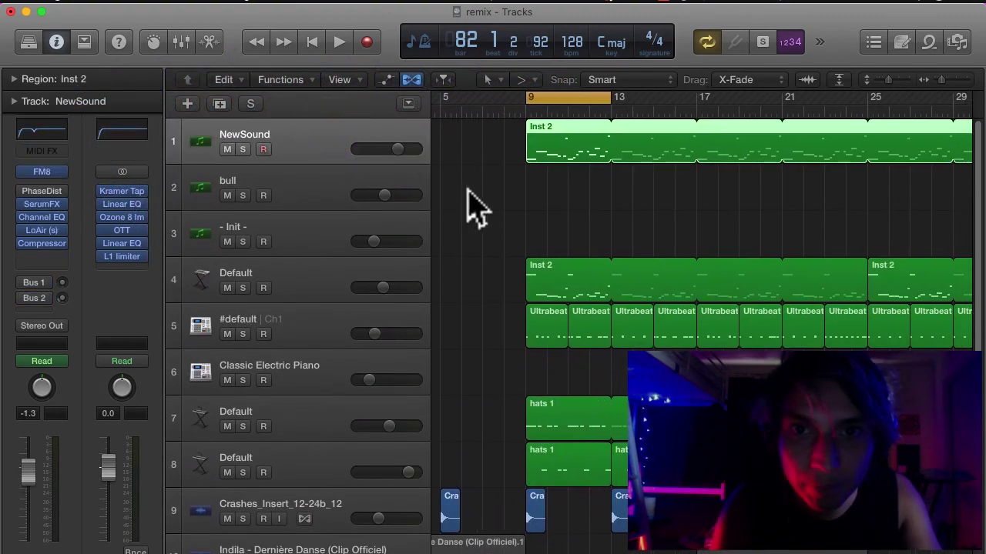
scroll(467, 208, "up", 3)
scroll(471, 206, "up", 4)
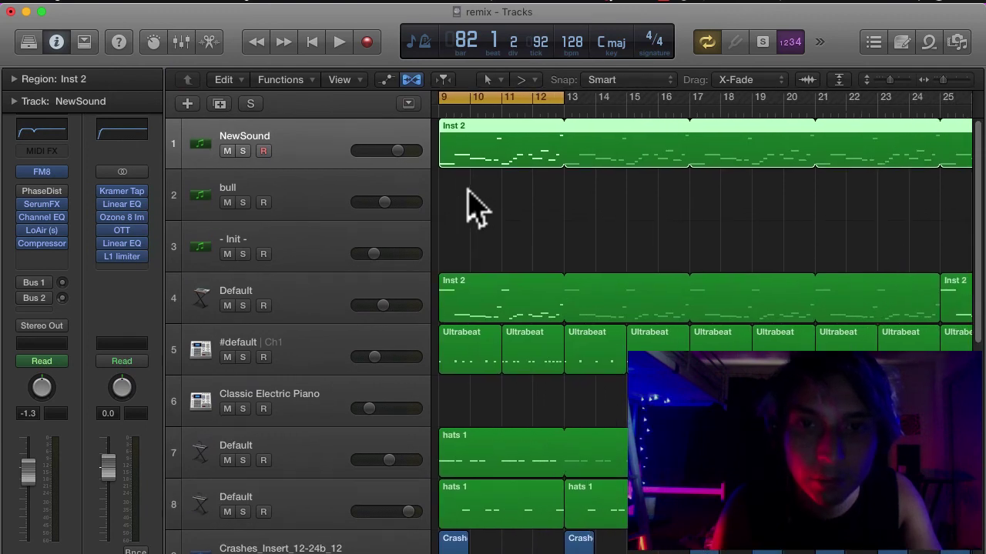
scroll(473, 208, "right", 3)
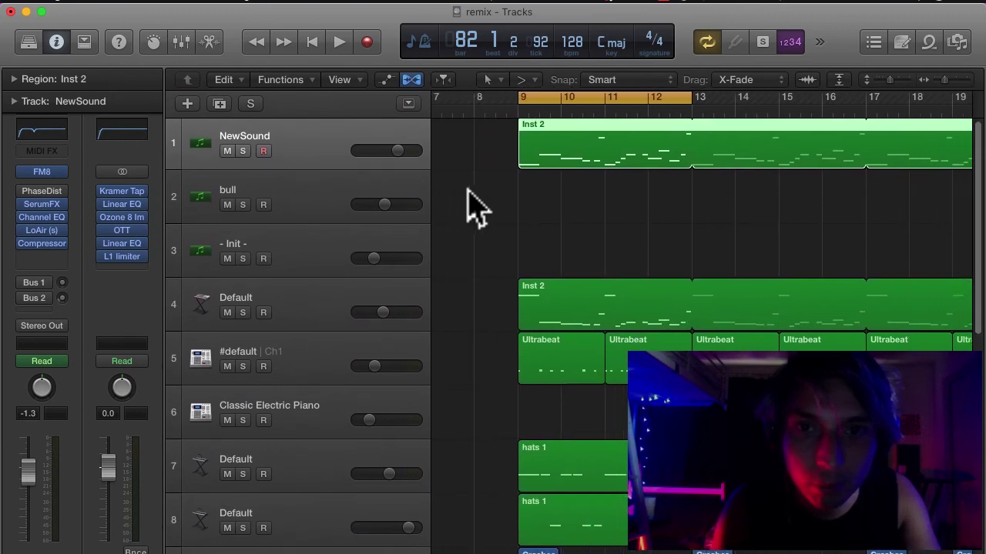
left_click(264, 143)
left_click(324, 158)
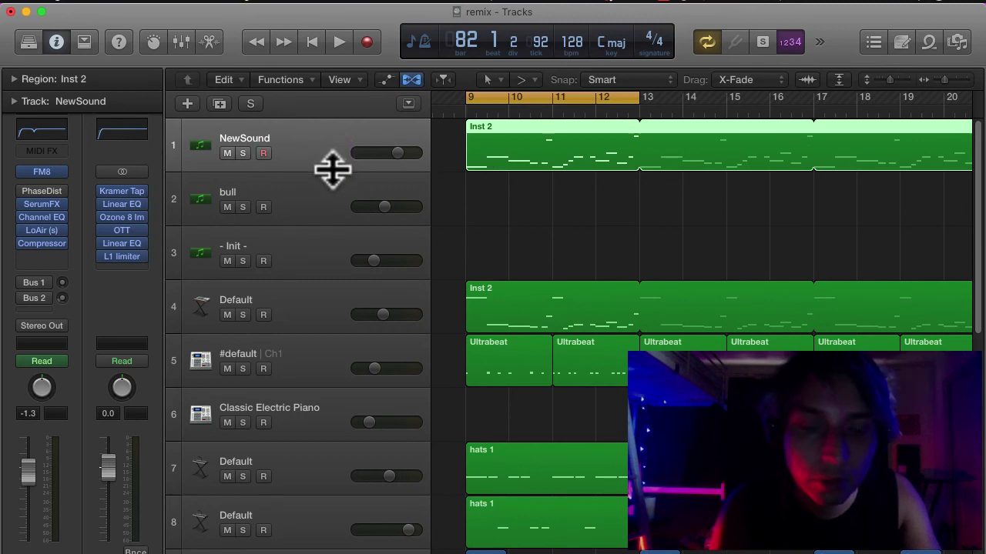
left_click(313, 154)
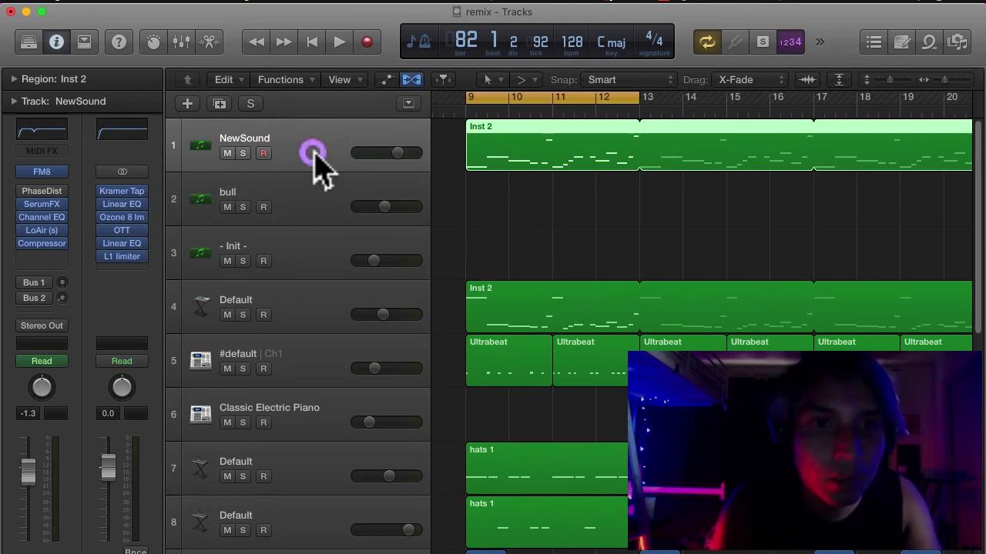
- Open the FM8 instrument on the NewSound track, view its list of saved settings, and close the plug-in
left_click(42, 172)
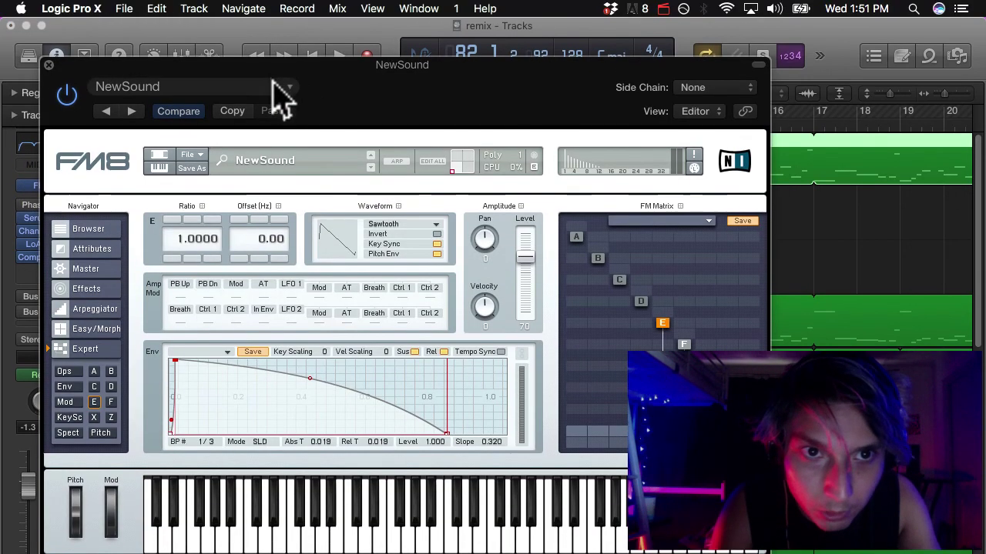
left_click(271, 74)
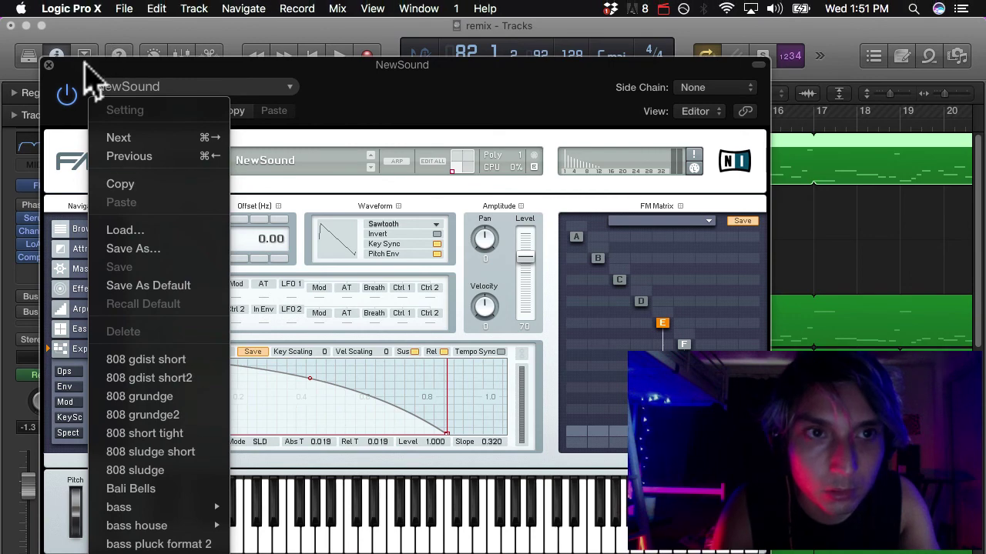
left_click(54, 69)
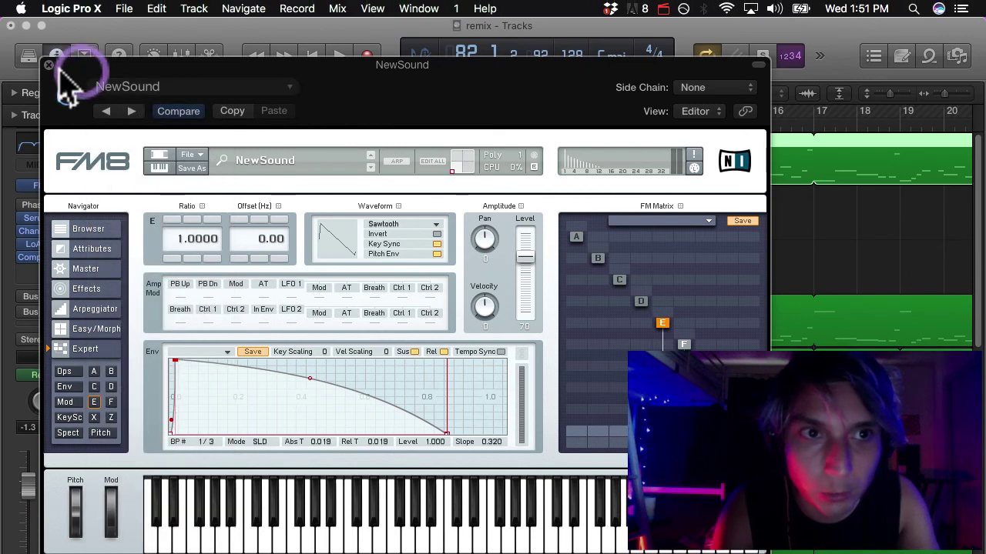
left_click(48, 65)
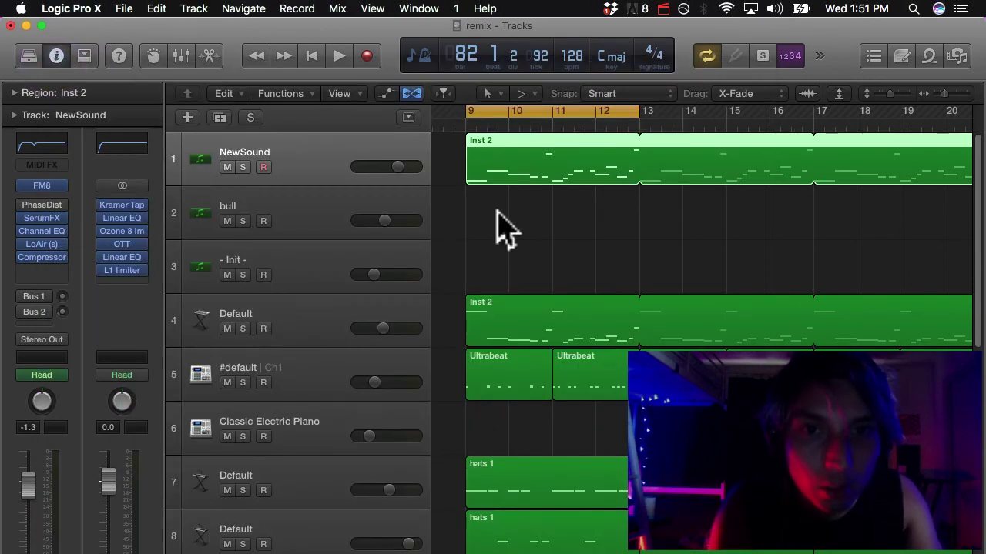
- Reopen the NewSound track's FM8 and examine the waveform and envelope settings of operators F and E
scroll(504, 229, "right", 1)
scroll(504, 229, "up", 3)
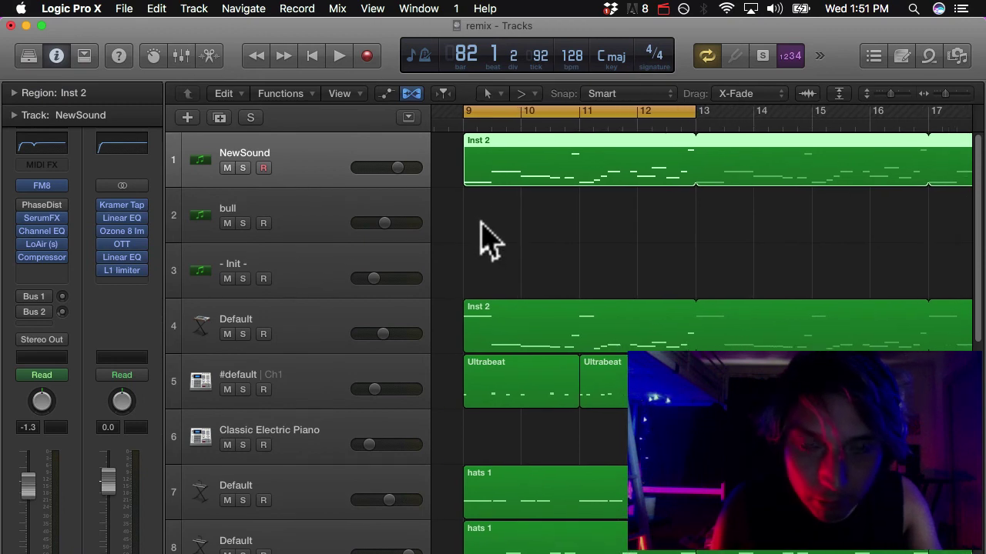
scroll(484, 239, "right", 3)
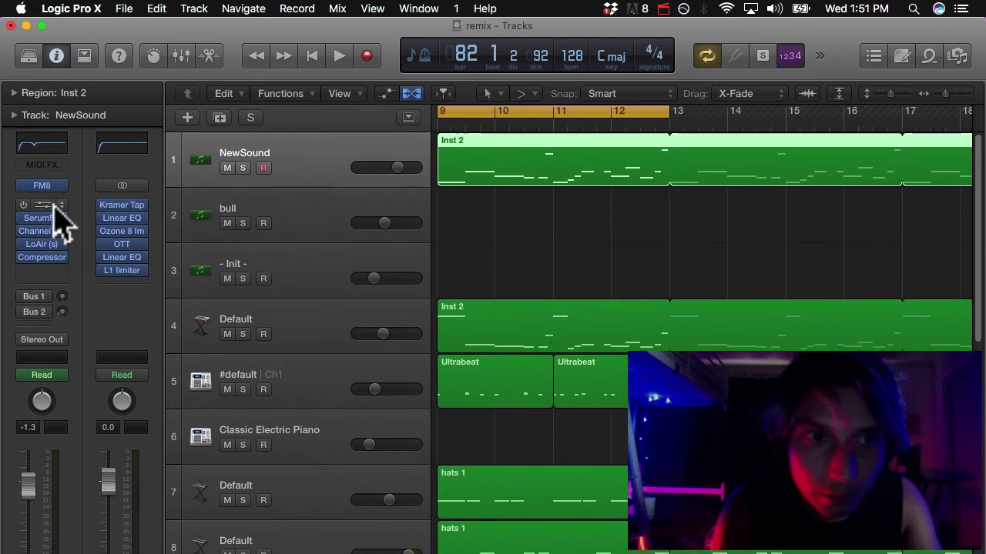
left_click(42, 185)
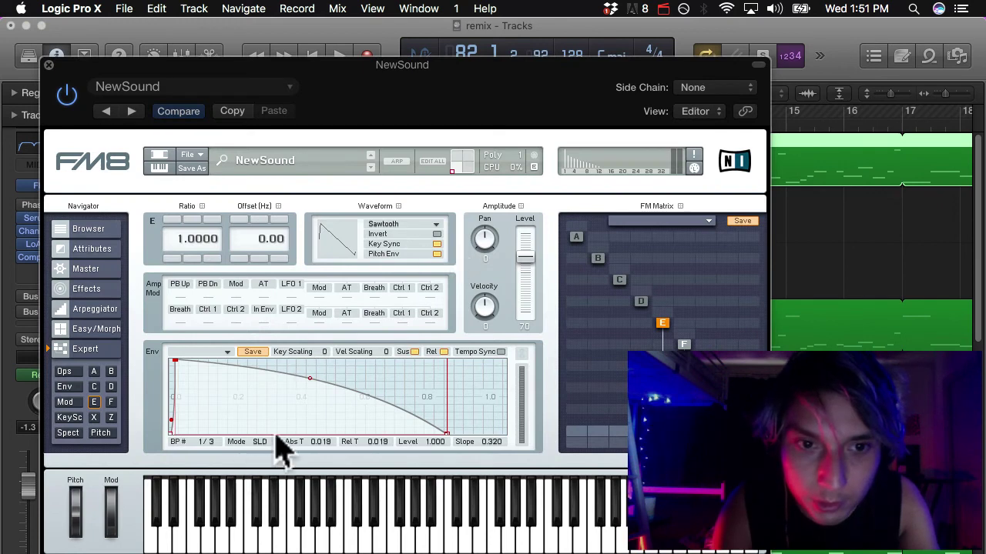
left_click(684, 344)
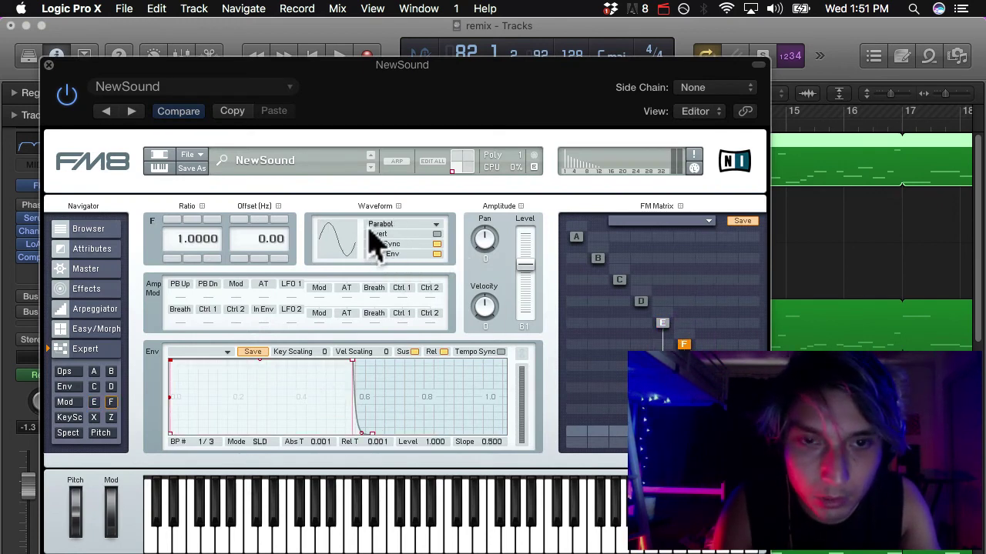
left_click(662, 323)
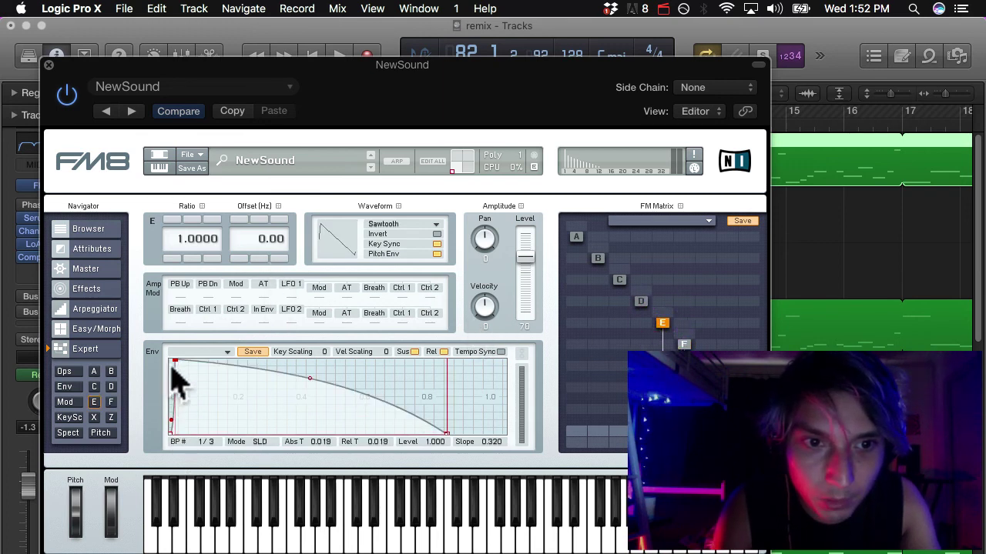
left_click(394, 224)
left_click(326, 202)
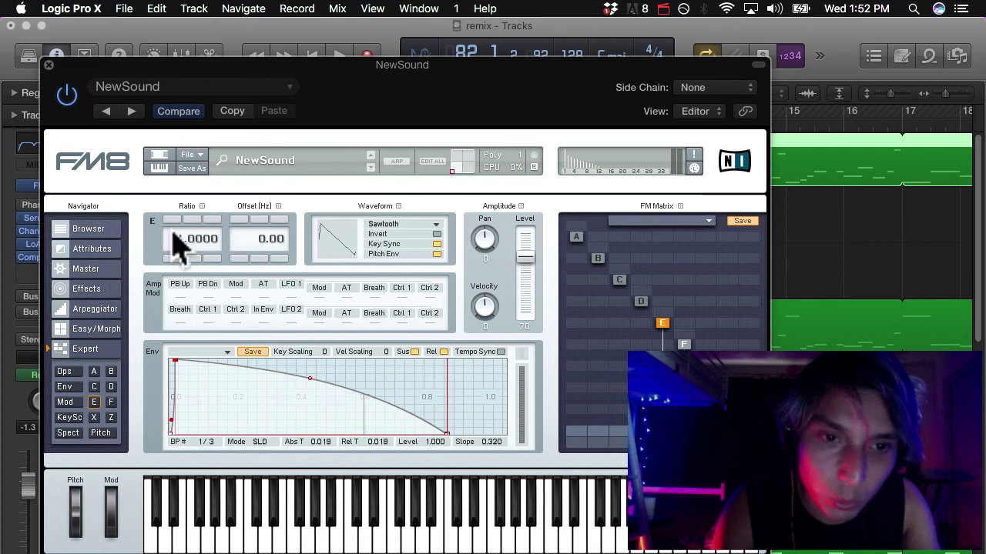
- Review FM8's Master settings, key scaling, pitch envelope and operator Z filter, and close the plug-in
left_click(91, 269)
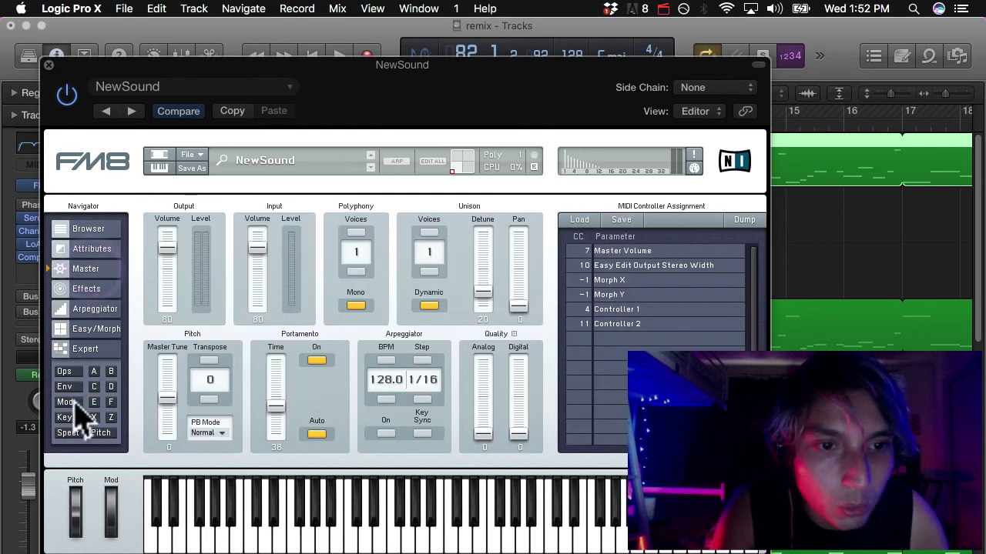
left_click(69, 418)
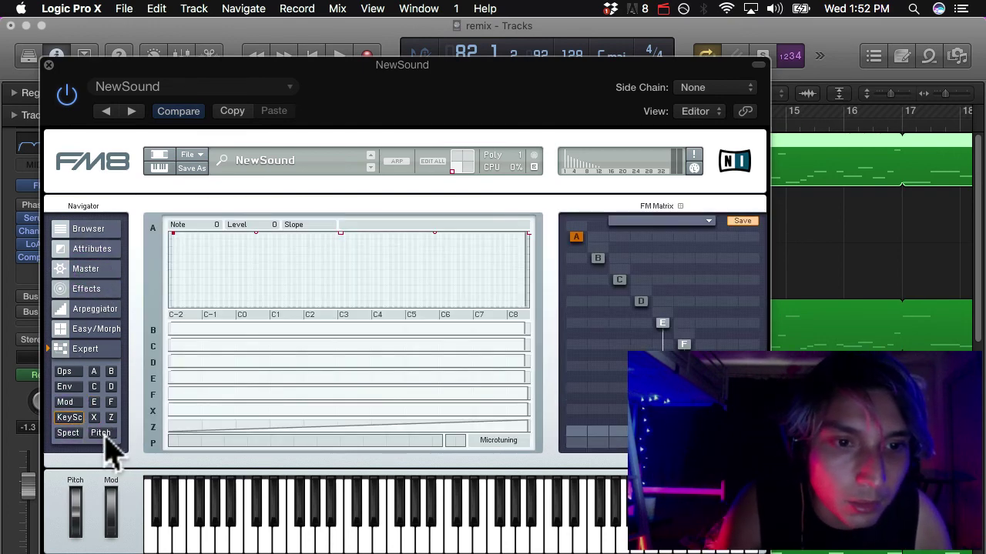
left_click(99, 431)
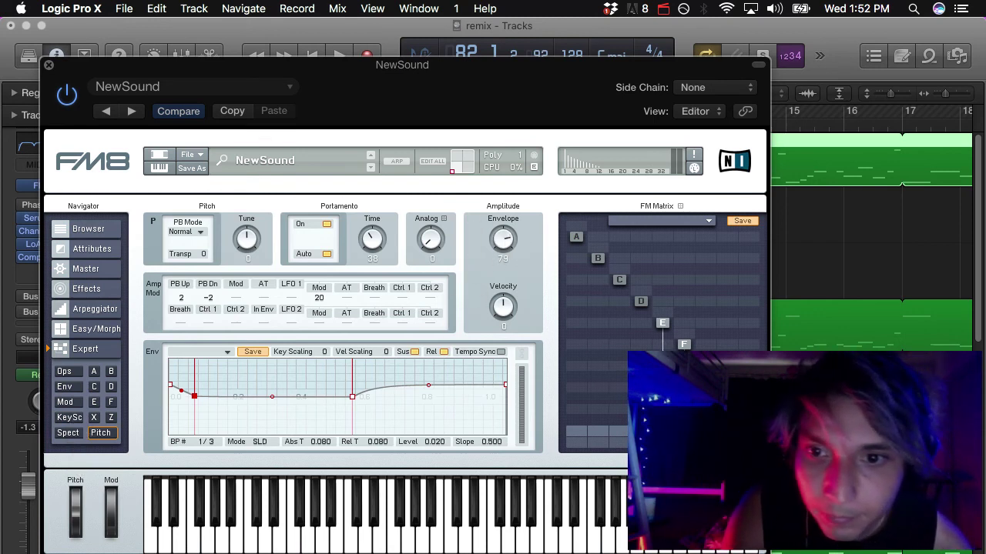
left_click(683, 343)
left_click(727, 388)
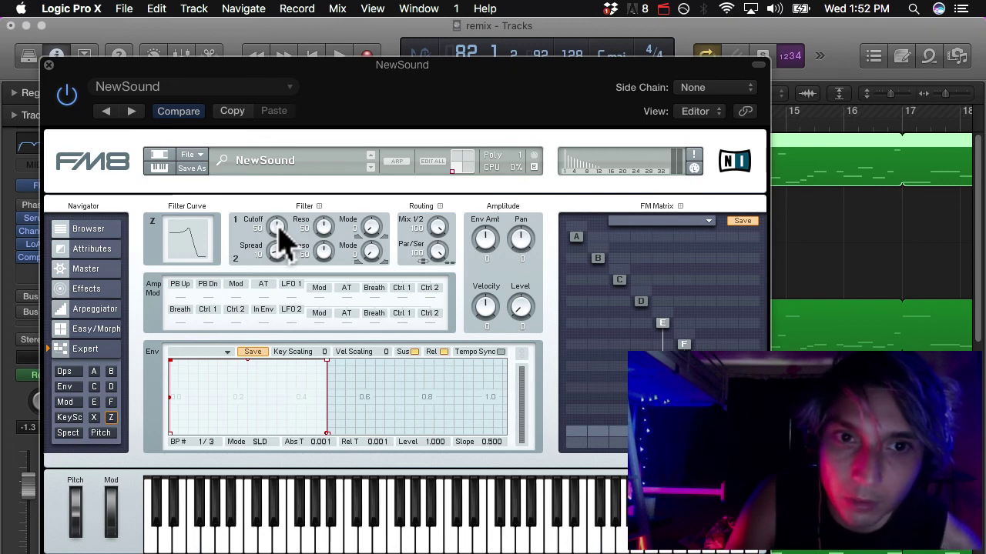
left_click(48, 65)
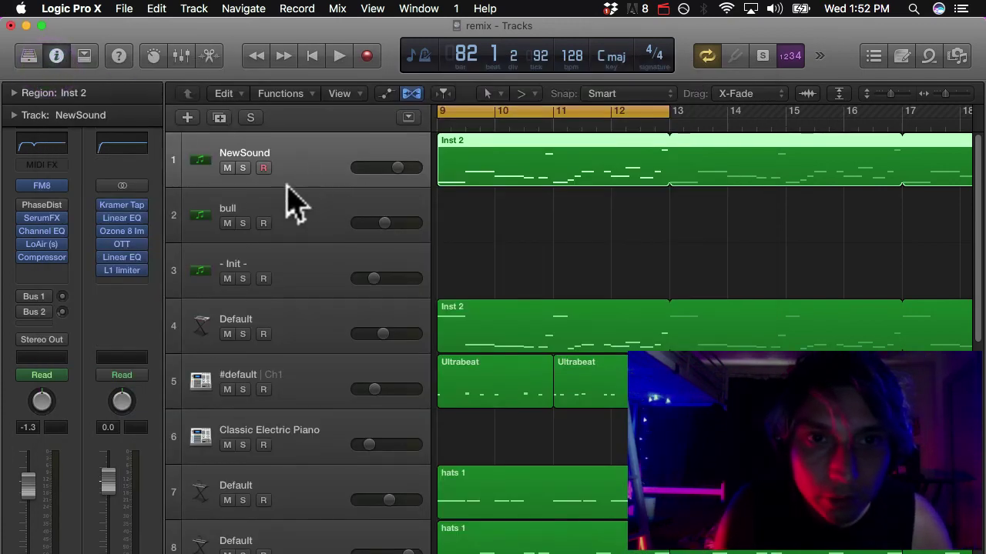
- Solo the NewSound track and play back part of the cycle range to hear the bass alone
left_click(243, 169)
left_click(310, 164)
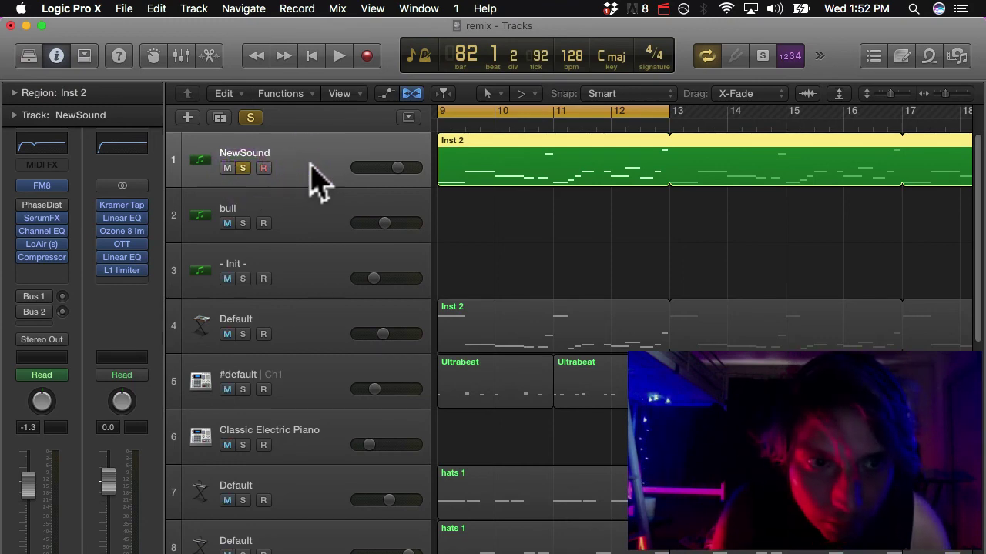
key("space")
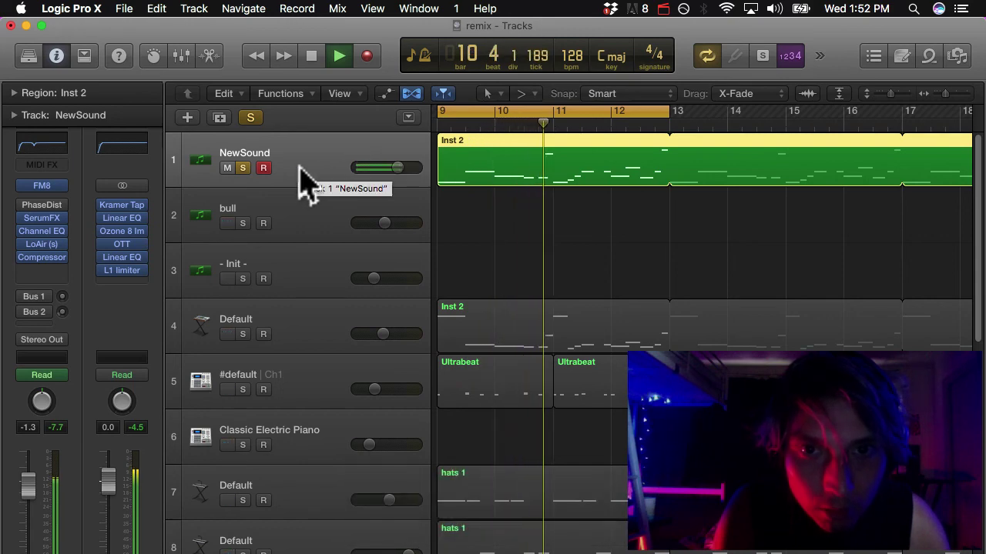
key("space")
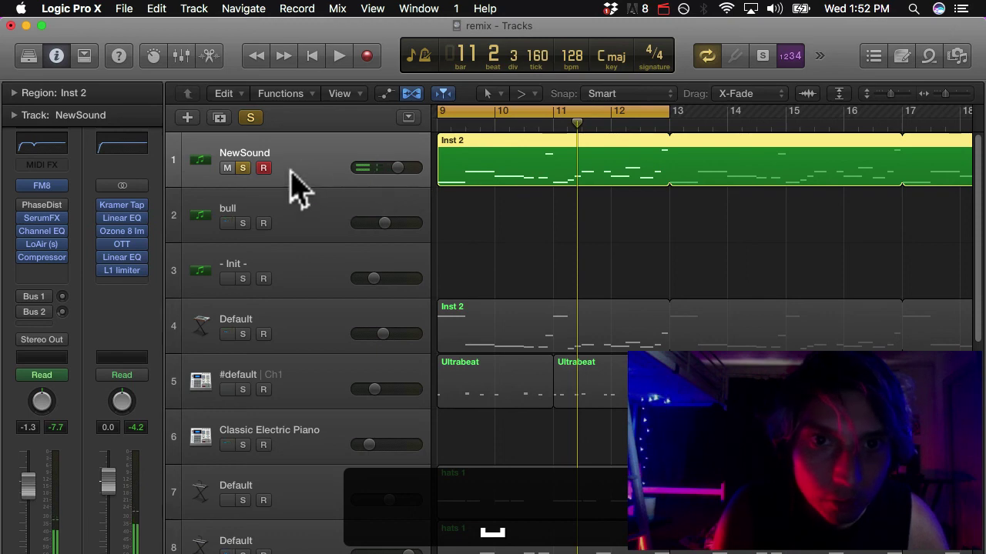
- Open the NewSound track's Inst 2 region in the Piano Roll and view its notes around bar 10
double_click(554, 170)
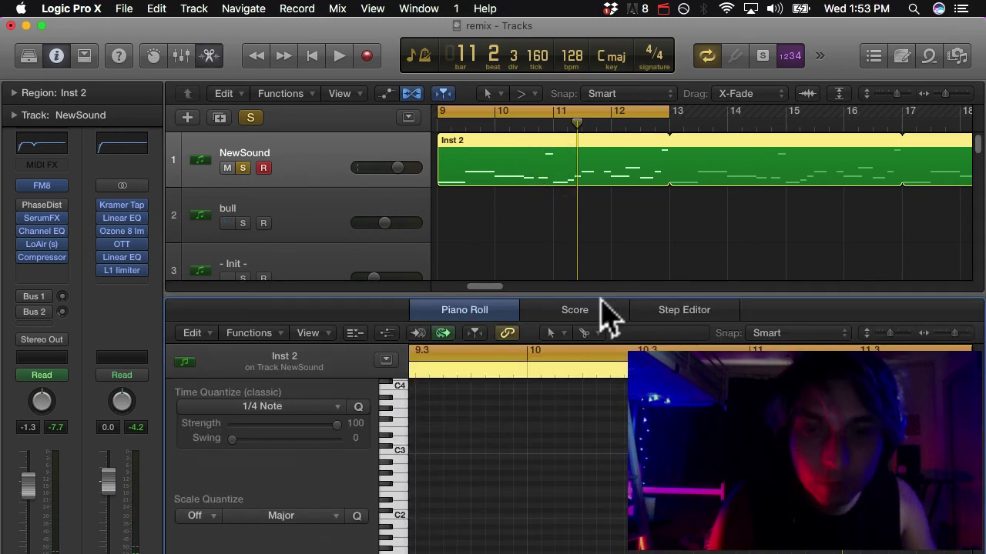
scroll(516, 462, "right", 2)
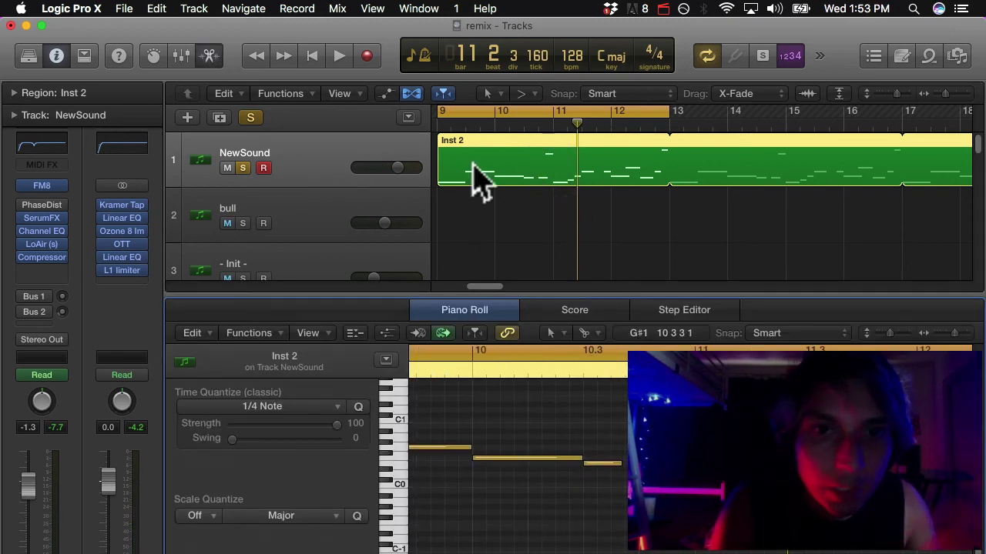
- Open the SerumFX plug-in on the NewSound track and set its distortion type to X-Shaper
left_click(43, 220)
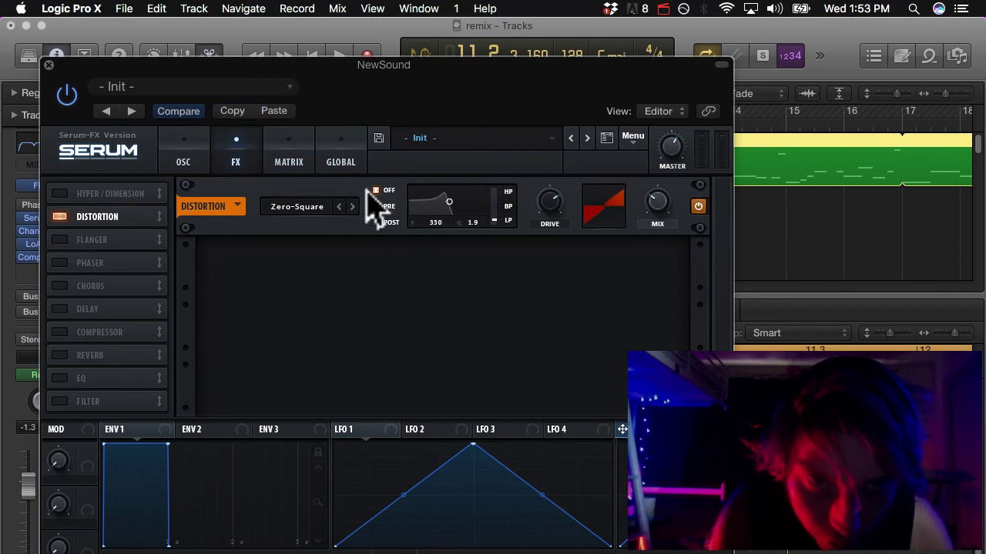
left_click(308, 206)
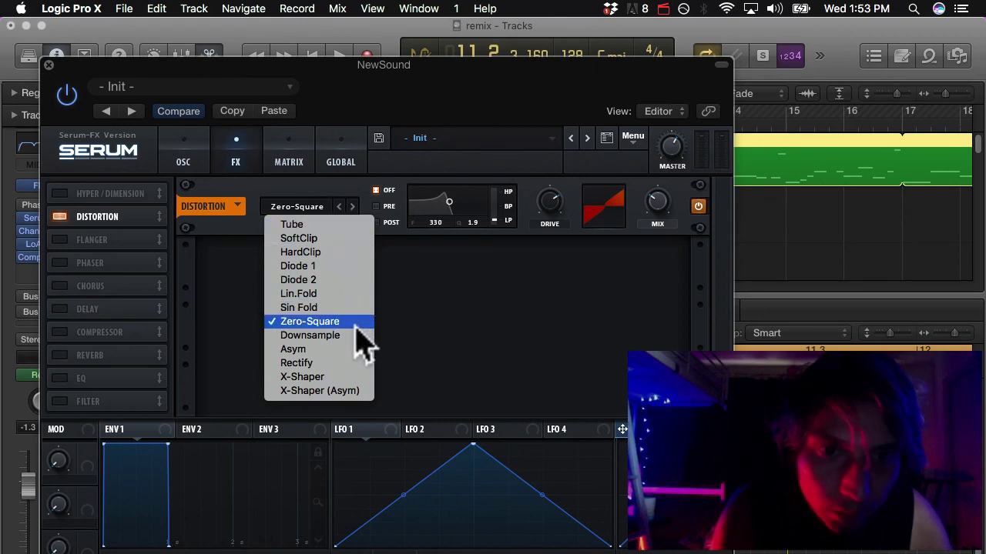
left_click(330, 377)
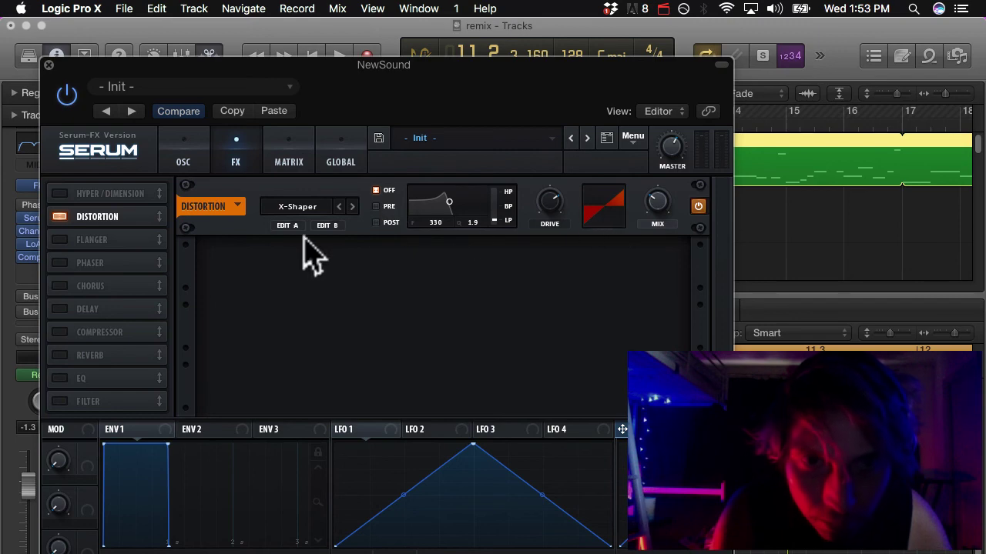
- Edit the Shaper A curve: raise its start point to maximum, add a point near the start and a dip about a quarter across
left_click(296, 225)
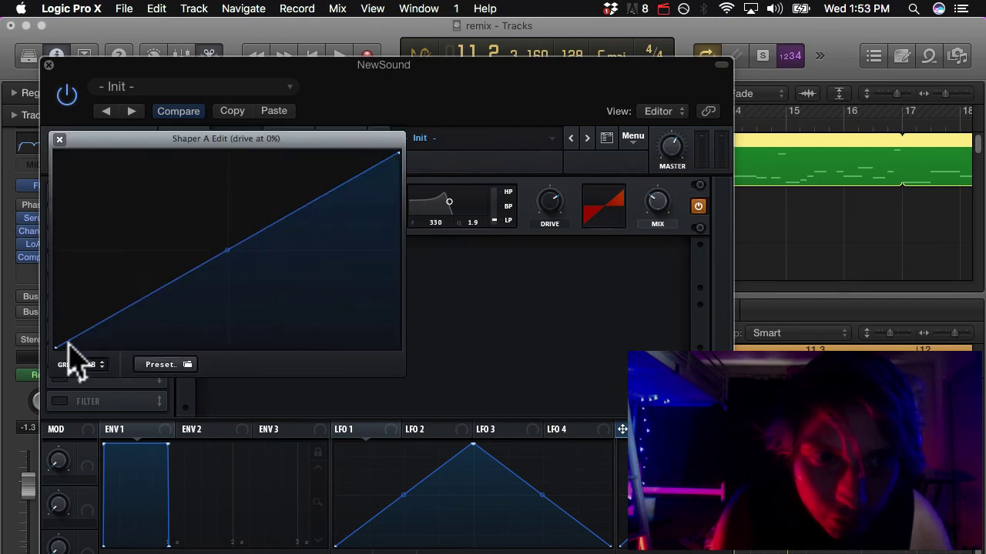
left_click_drag(56, 346, 44, 151)
left_click(93, 154)
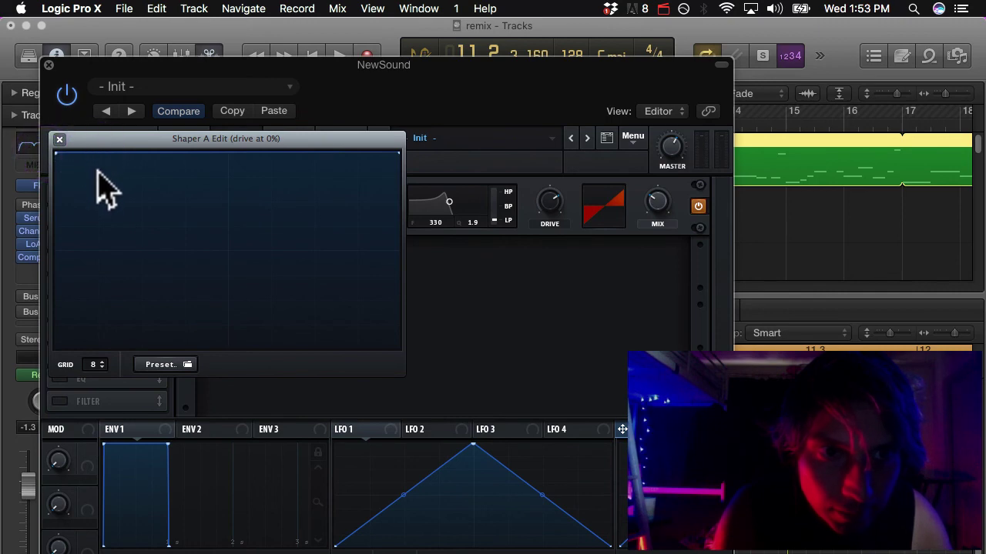
left_click(87, 154)
left_click(108, 193)
left_click(95, 154)
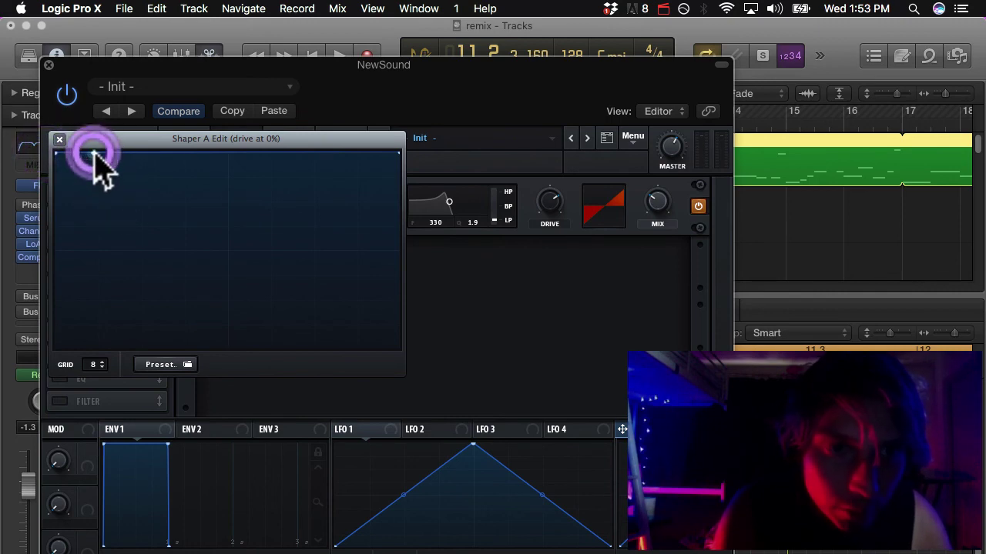
left_click(111, 179)
left_click_drag(133, 183, 141, 198)
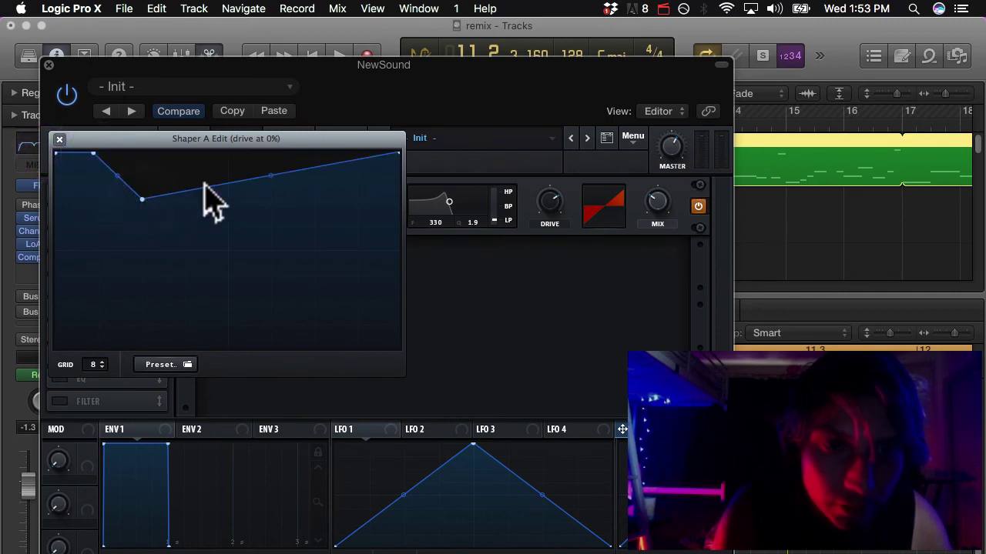
- Start playback and add two more Shaper A points, a peak just before the middle and a deeper dip just after it
key("space")
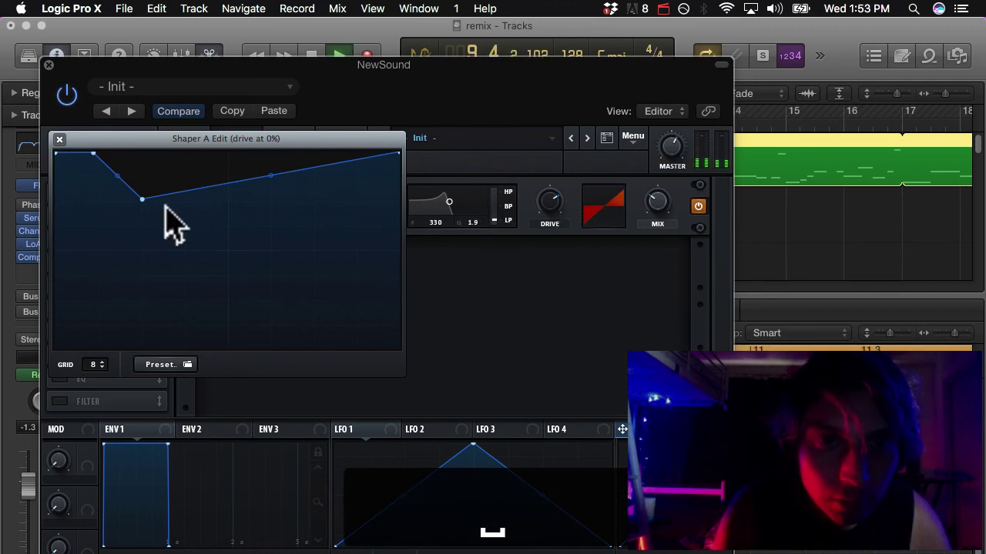
left_click(259, 244)
left_click(215, 192)
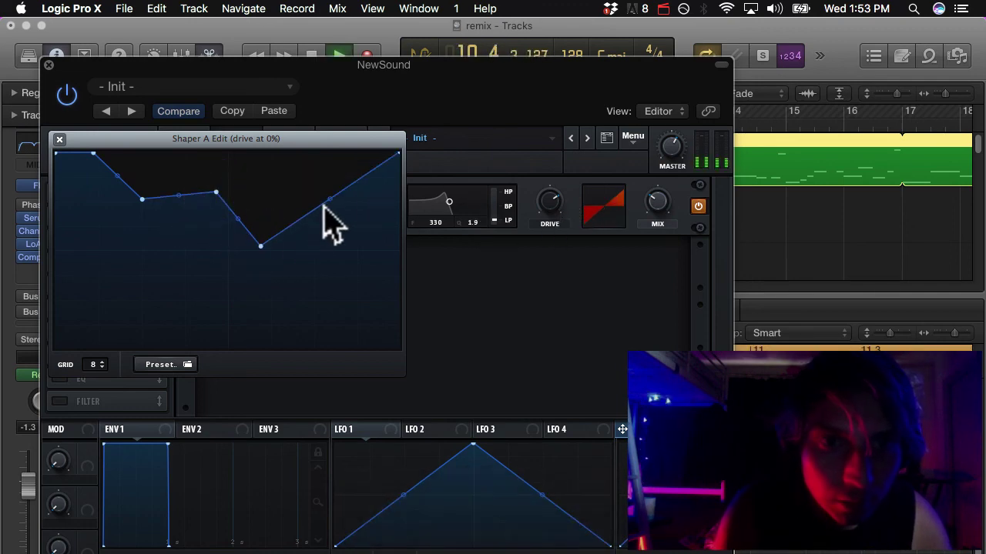
- Bend Shaper A's final segment fully upward and move the middle peak to maximum height, a little over a third of the way across
left_click_drag(329, 199, 297, 66)
left_click_drag(215, 193, 180, 117)
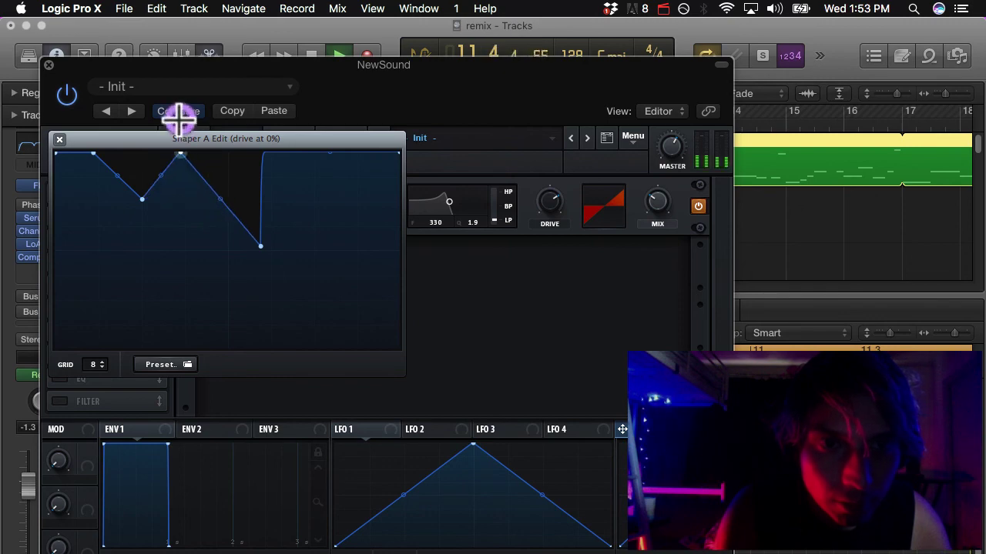
left_click_drag(550, 192, 510, 334)
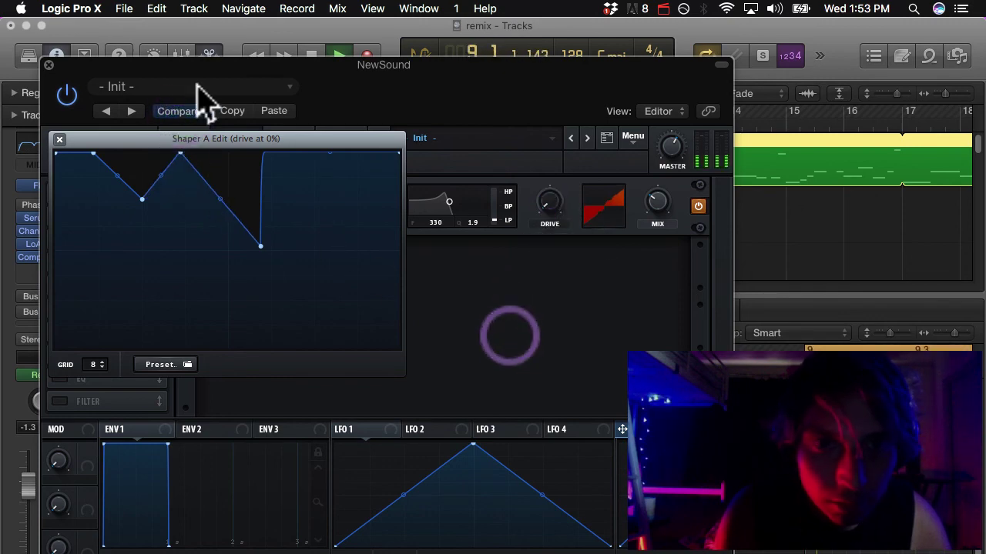
- Add a maximum-height point and a deep dip about four-fifths across Shaper A, bend the segments beside the middle peak into rounded curves, and close SerumFX
left_click(300, 154)
left_click_drag(330, 174, 330, 341)
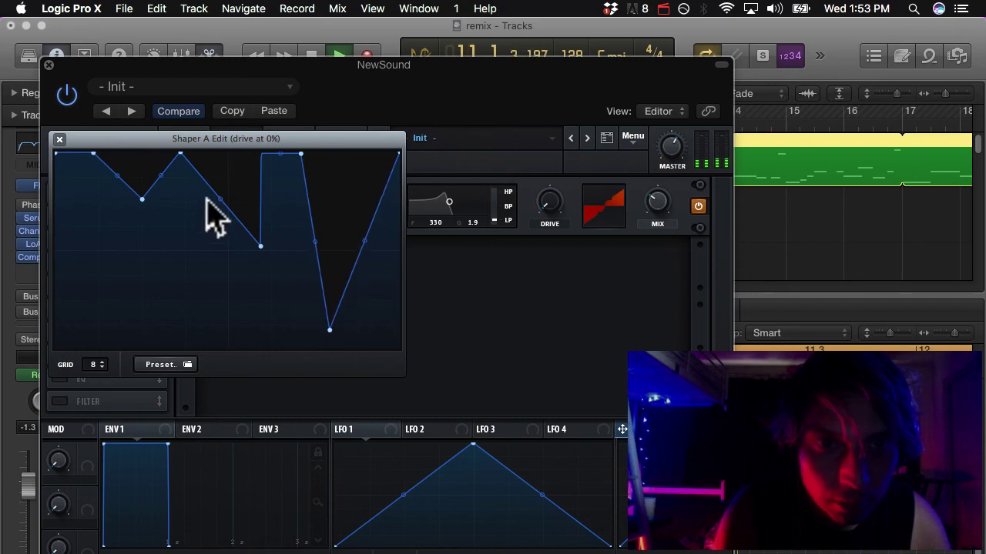
left_click_drag(220, 199, 250, 158)
left_click_drag(171, 171, 147, 149)
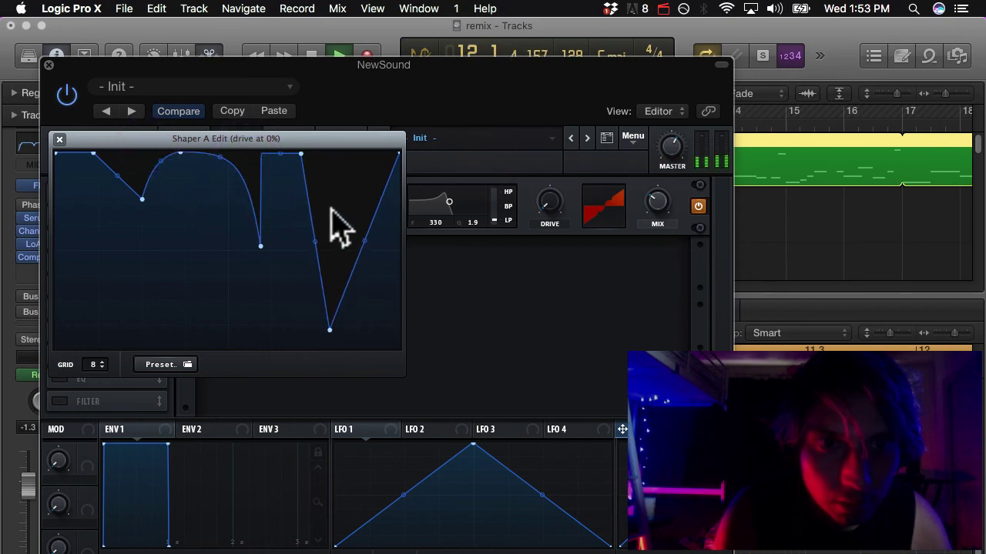
left_click_drag(315, 242, 345, 219)
left_click(48, 65)
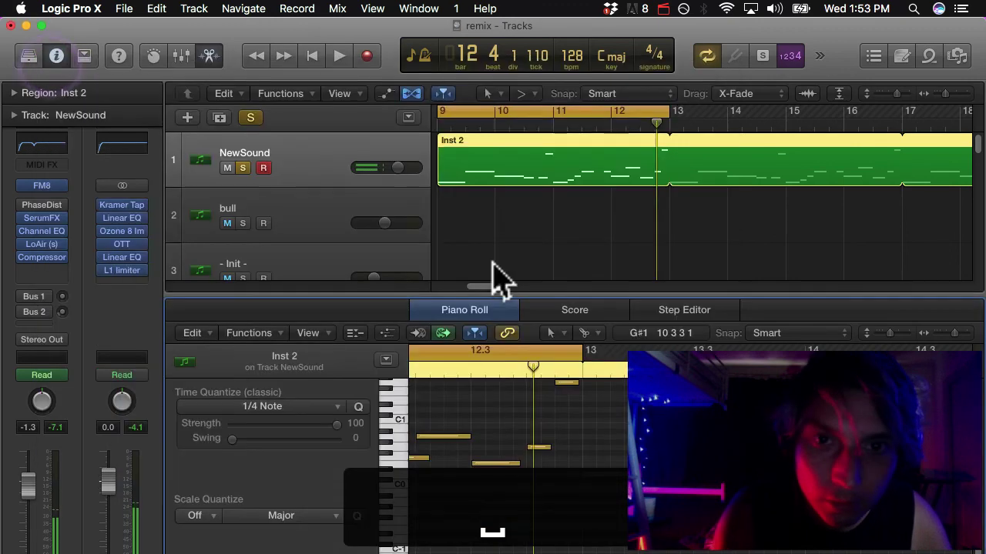
- Open the Phase Distortion plug-in on the NewSound track and set its cutoff to 10000 Hz and resonance to 69%
left_click(313, 160)
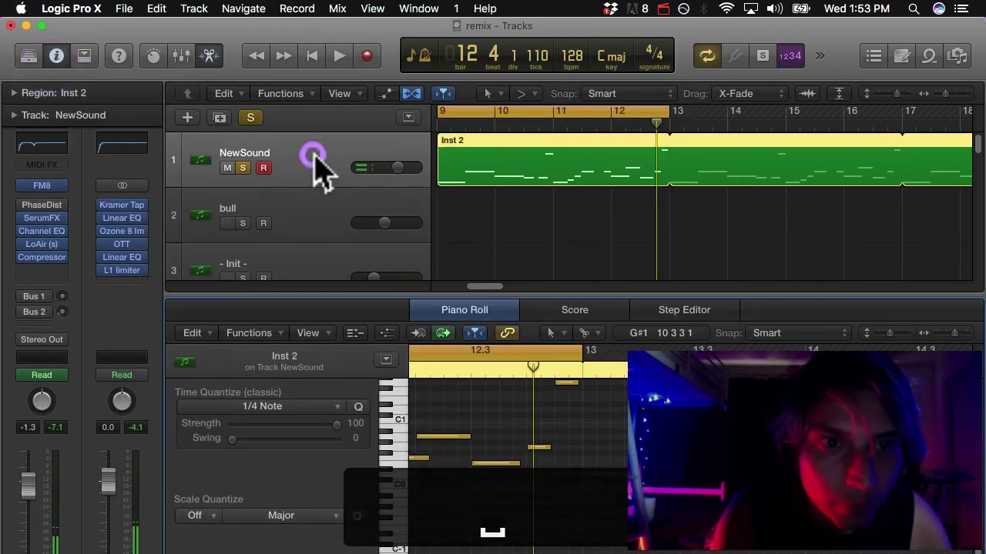
mouse_move(23, 206)
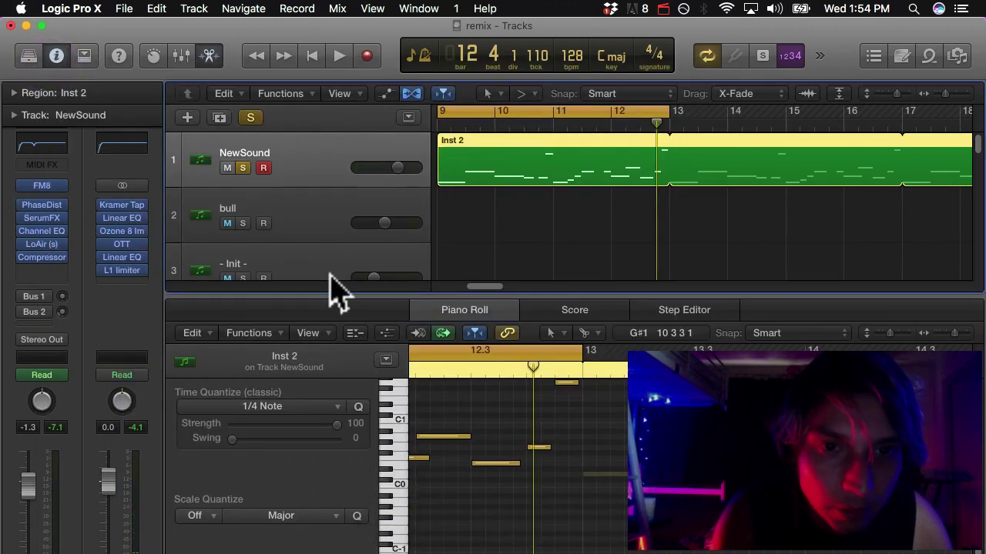
left_click(42, 204)
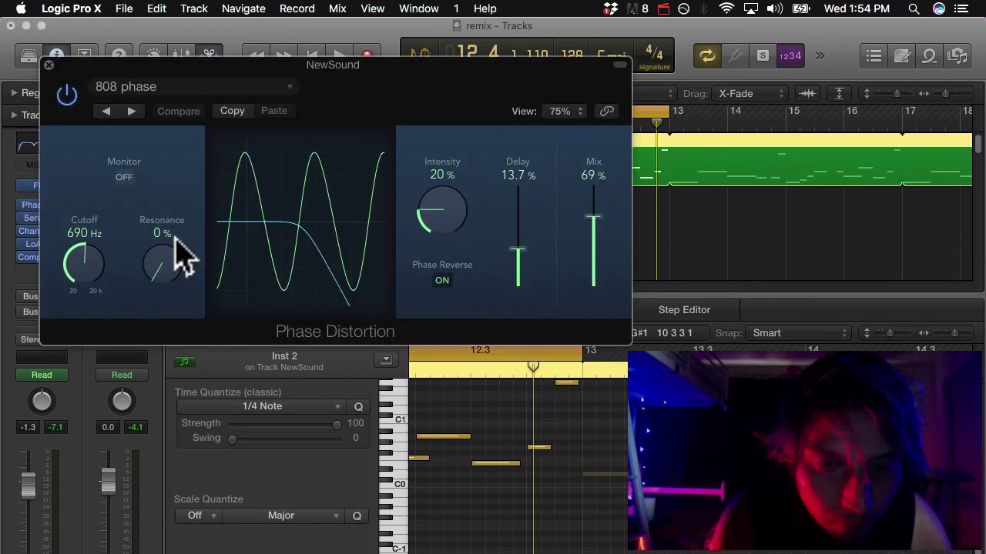
key("space")
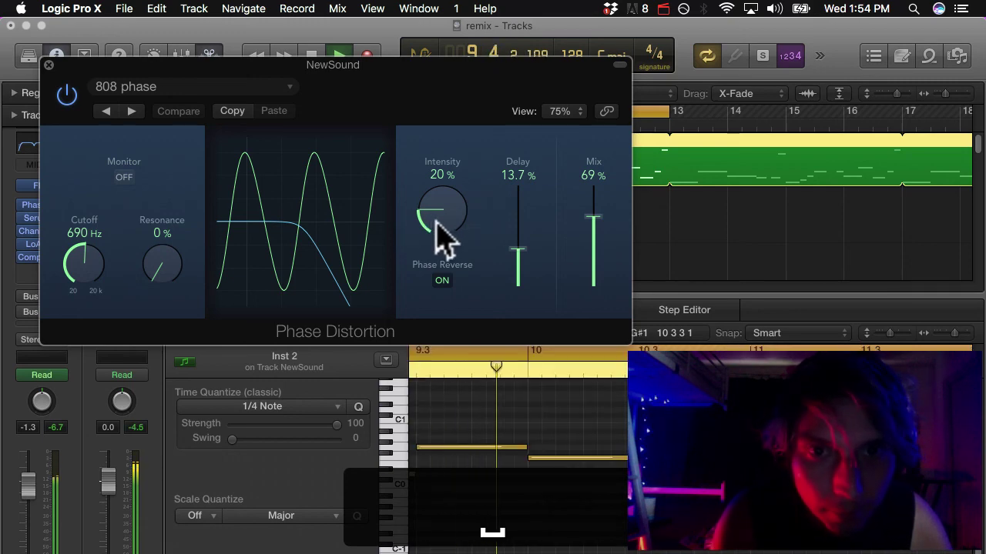
key("space")
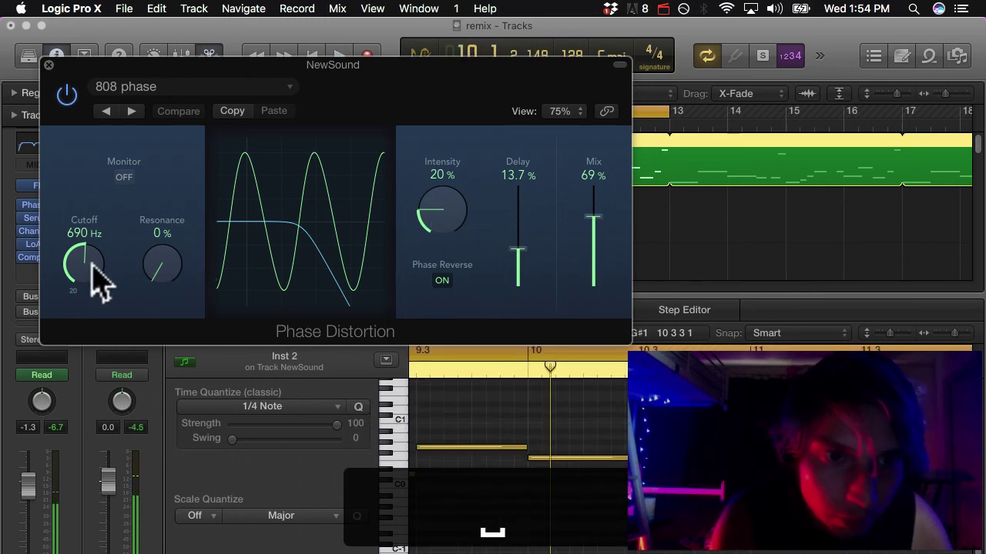
left_click_drag(82, 274, 80, 266)
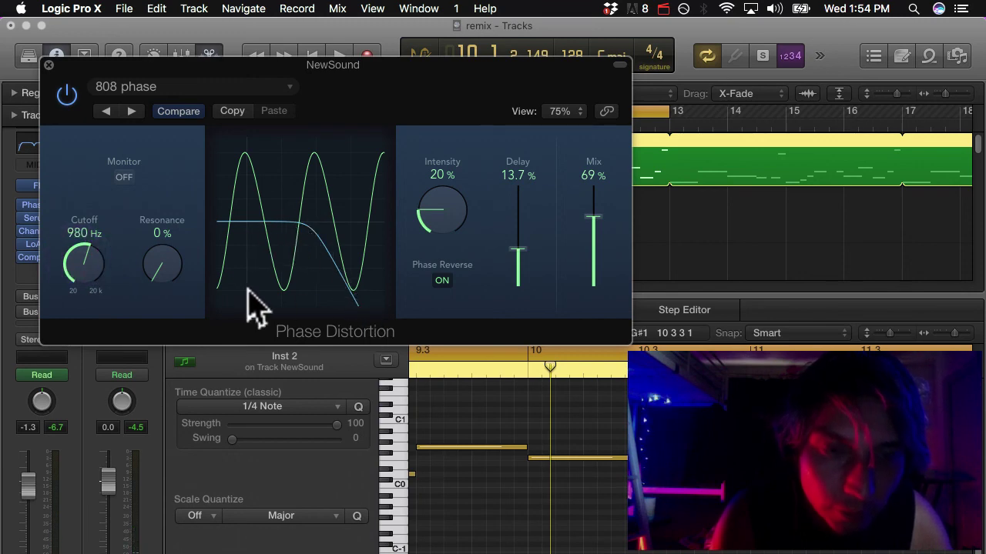
left_click_drag(82, 223, 90, 155)
left_click_drag(170, 277, 146, 46)
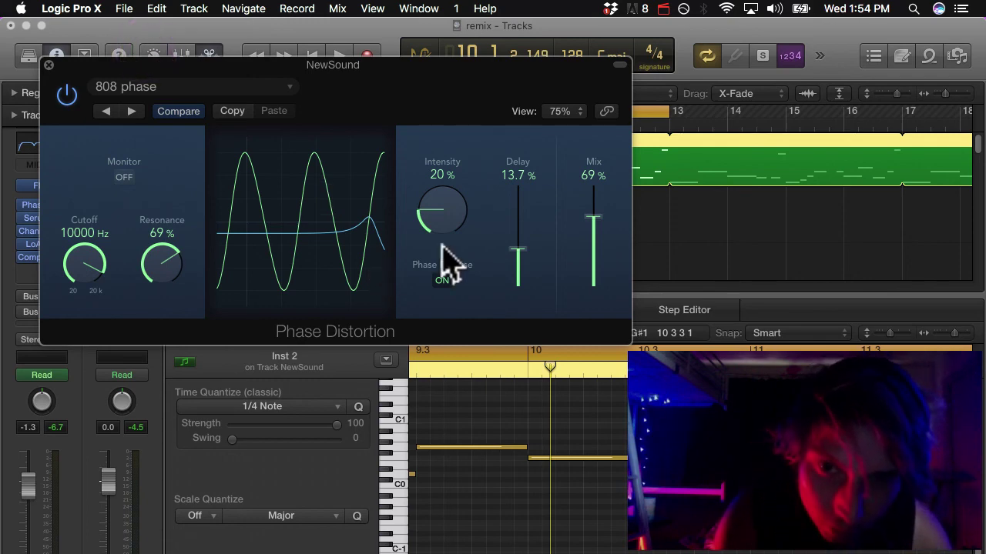
- Raise Phase Distortion's mix and delay to 100% each while auditioning the bass
left_click(588, 231)
key("space")
left_click_drag(586, 232, 594, 143)
key("space")
left_click_drag(519, 251, 526, 300)
key("space")
left_click_drag(523, 269, 523, 236)
left_click_drag(591, 202, 590, 181)
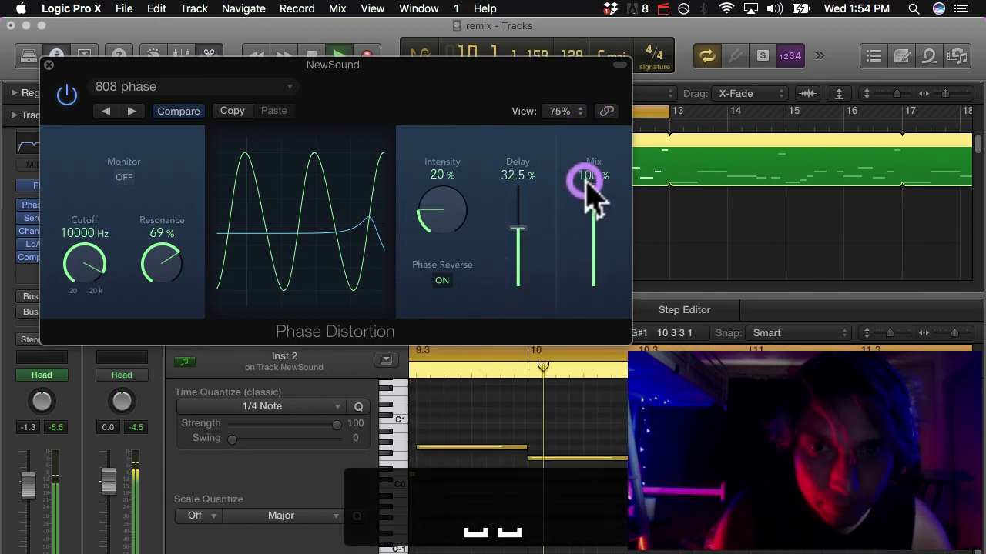
left_click_drag(517, 228, 519, 194)
- Raise the Phase Distortion intensity to 86%, stop playback and reduce the delay to 4.41%
left_click(455, 224)
left_click_drag(456, 223, 442, 72)
left_click_drag(435, 199, 433, 221)
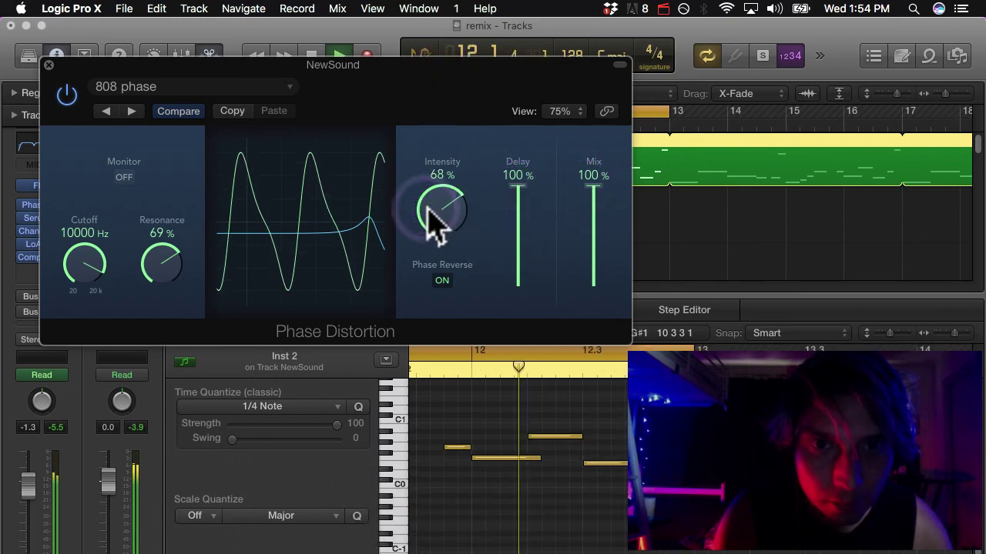
left_click_drag(592, 202, 588, 152)
left_click_drag(446, 205, 436, 152)
key("space")
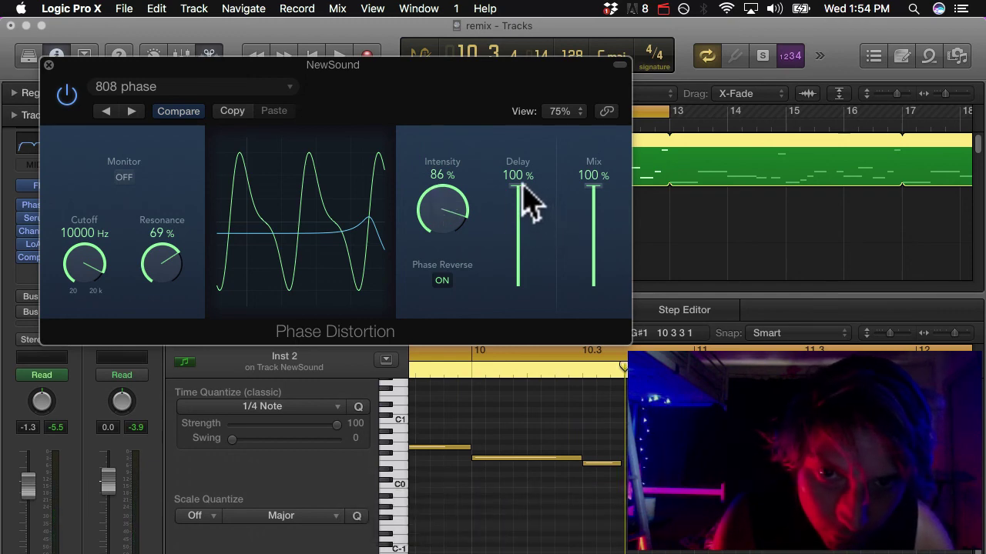
left_click_drag(523, 184, 517, 266)
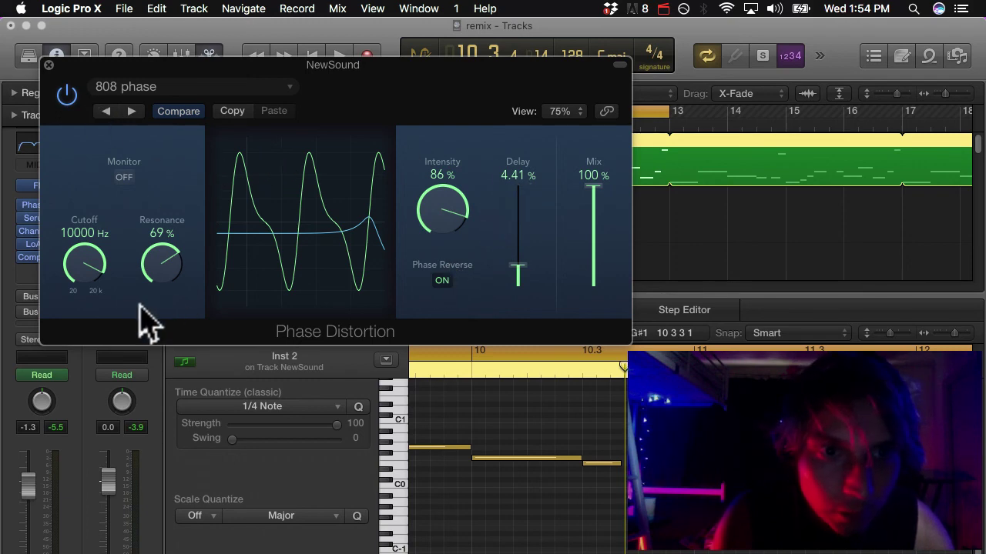
- Close Phase Distortion, open the LoAir (s) plug-in on the NewSound track and bypass it
left_click(49, 66)
left_click(40, 244)
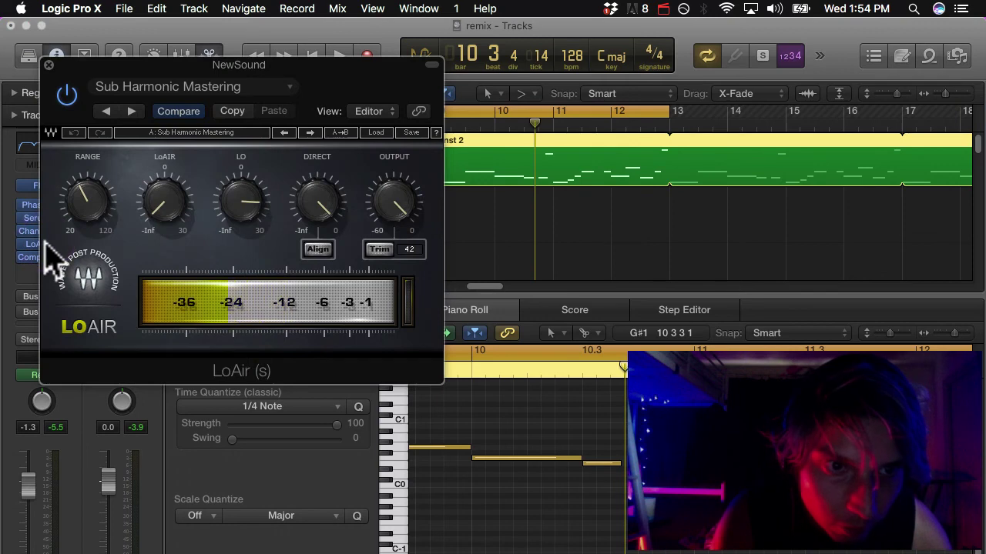
left_click_drag(85, 66, 214, 56)
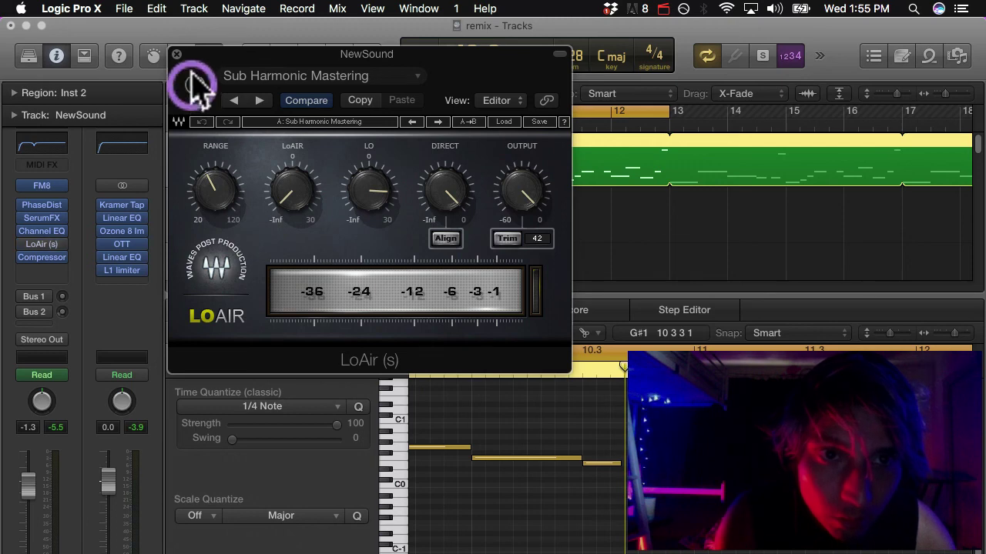
- View LoAir's factory presets, pointing out Sub Harmonic Mastering, and close the list without choosing another preset
left_click(257, 77)
mouse_move(339, 348)
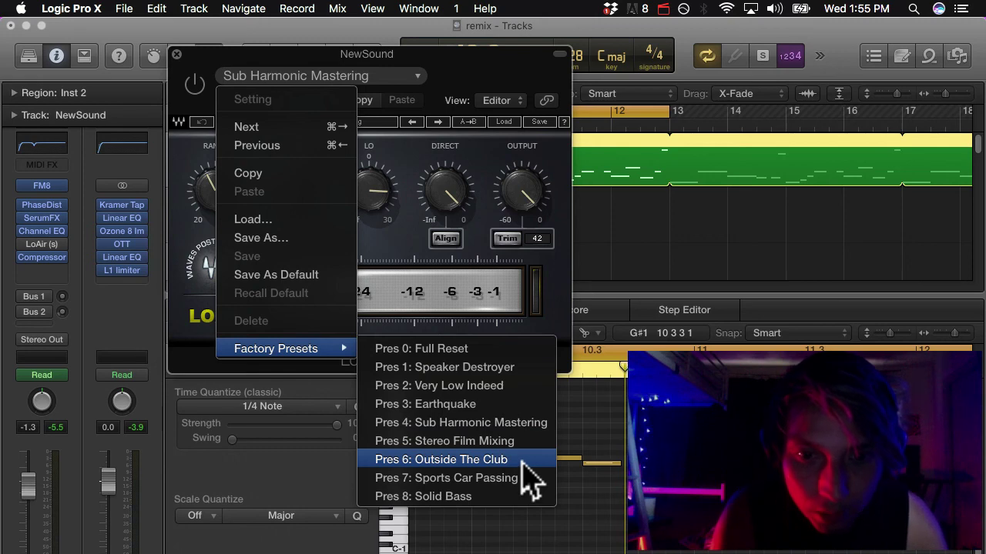
left_click(408, 254)
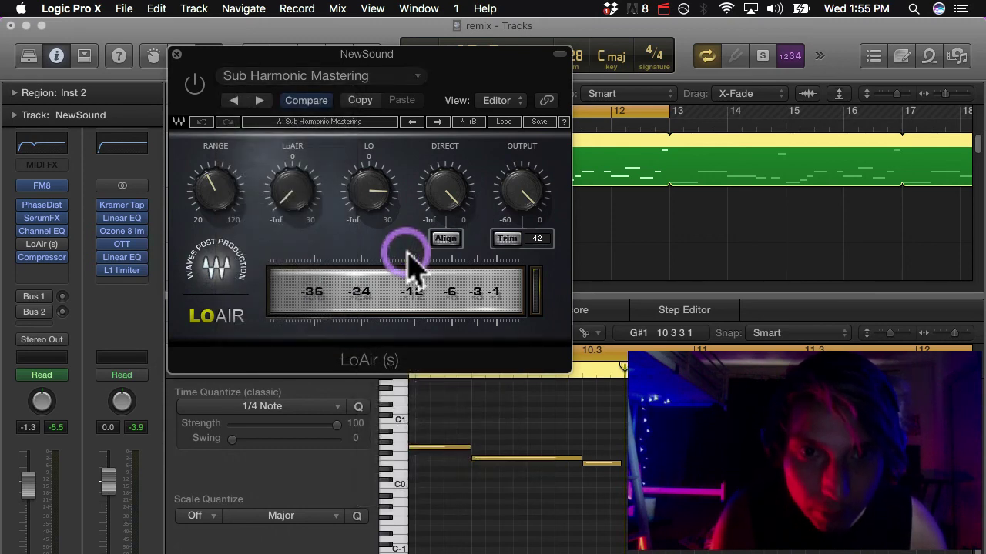
left_click(369, 80)
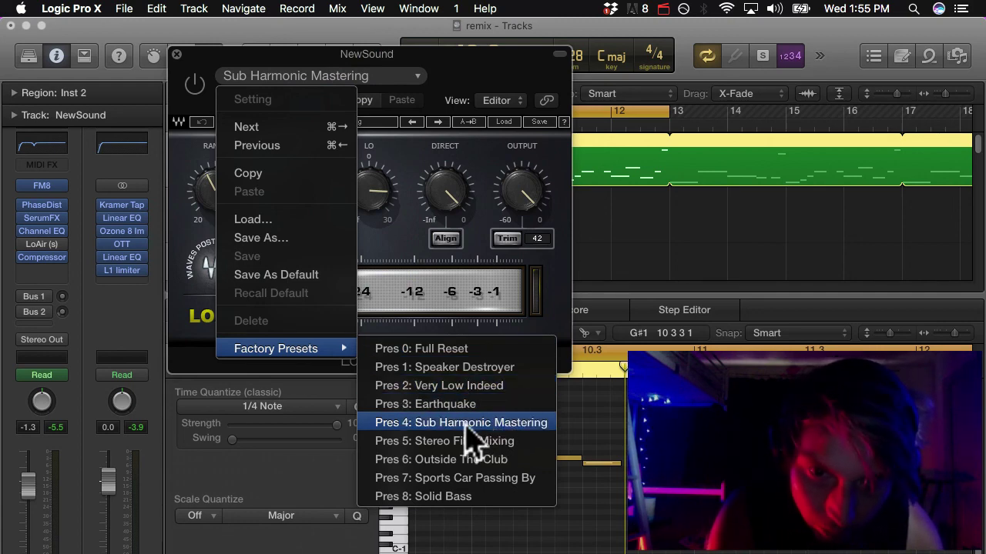
left_click(198, 231)
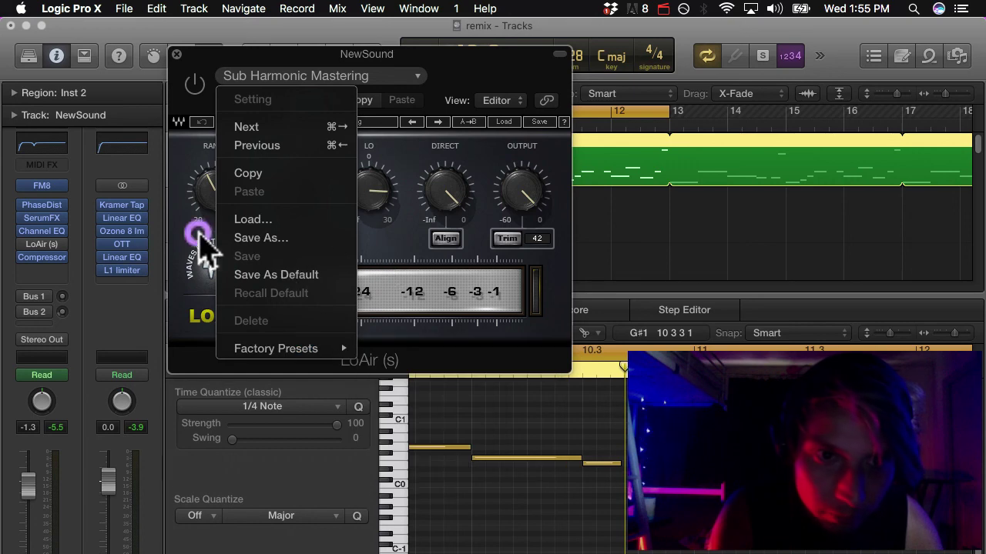
- Re-enable LoAir during playback and turn its Direct level down to -Inf to audition only the sub-harmonic signal
key("space")
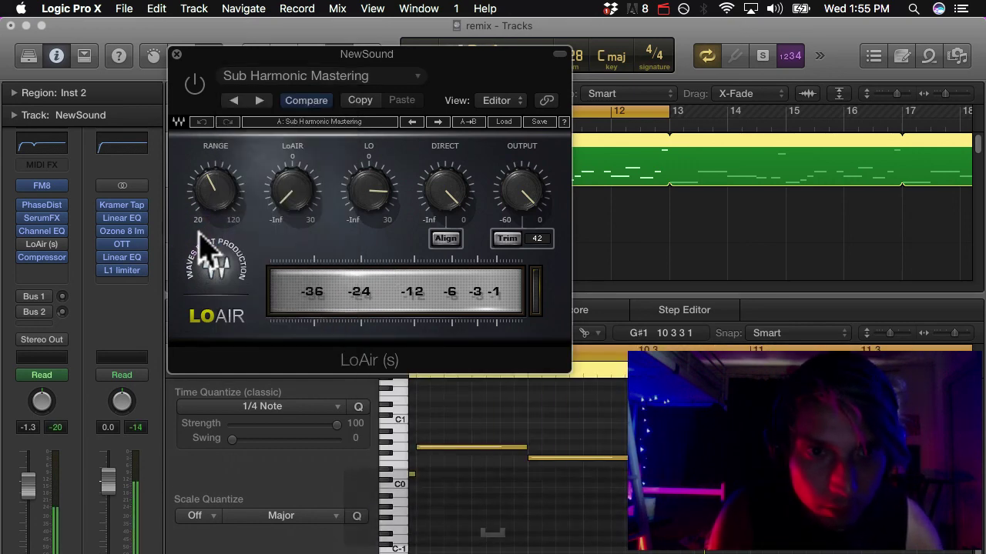
left_click(197, 84)
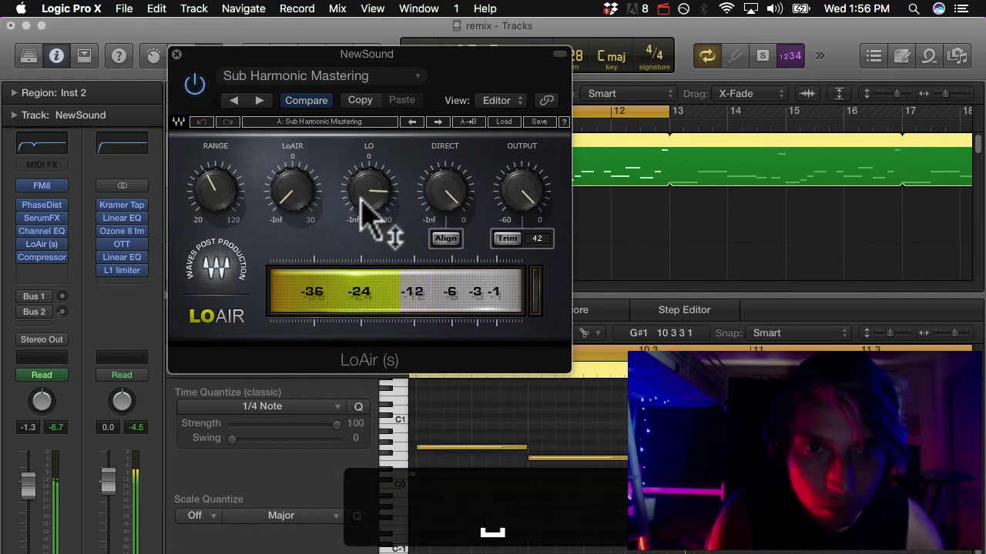
left_click_drag(445, 197, 452, 41)
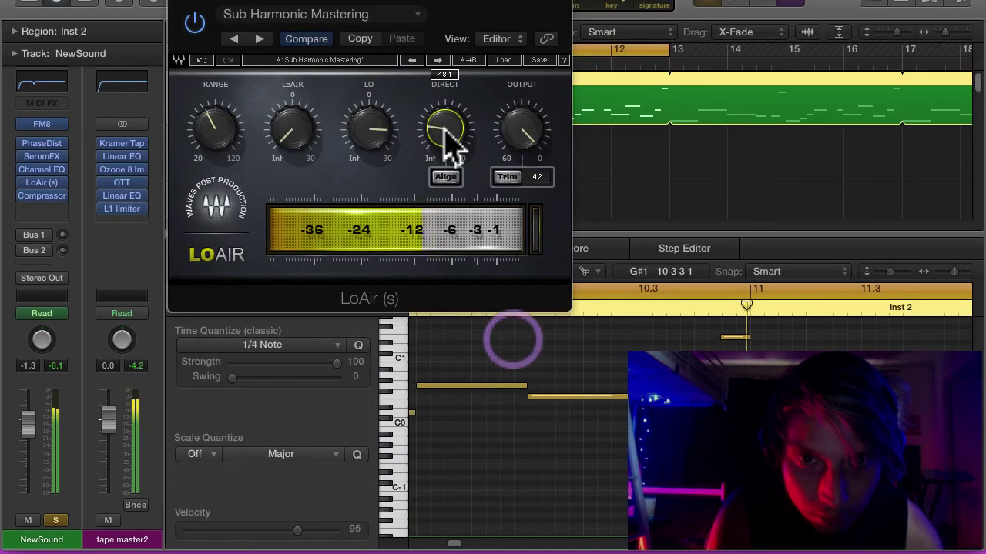
left_click_drag(450, 131, 447, 154)
key("space")
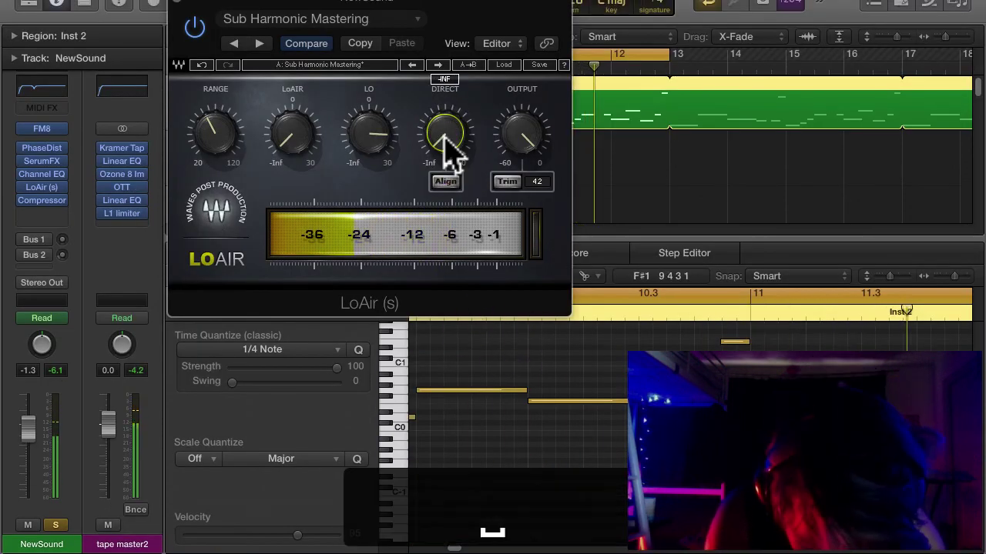
key("space")
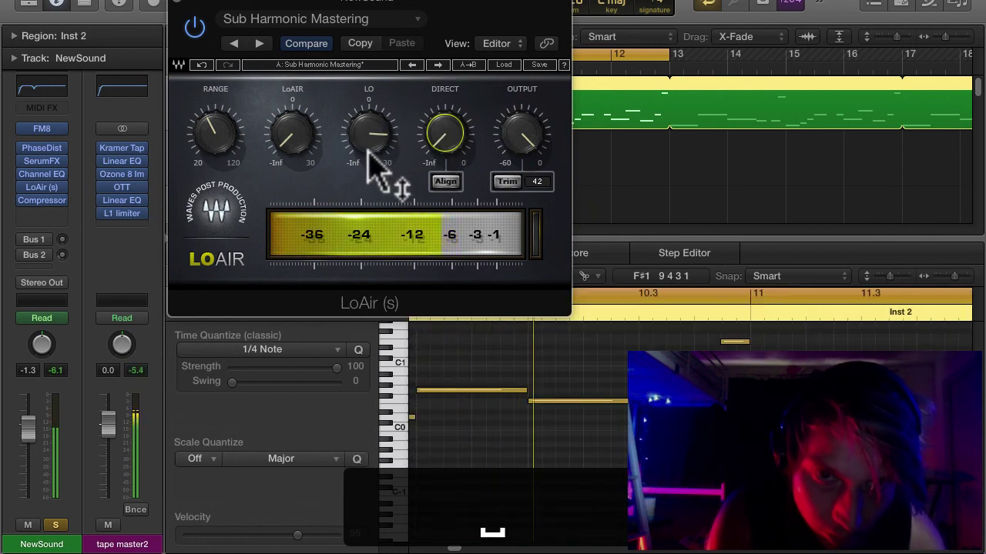
mouse_move(375, 161)
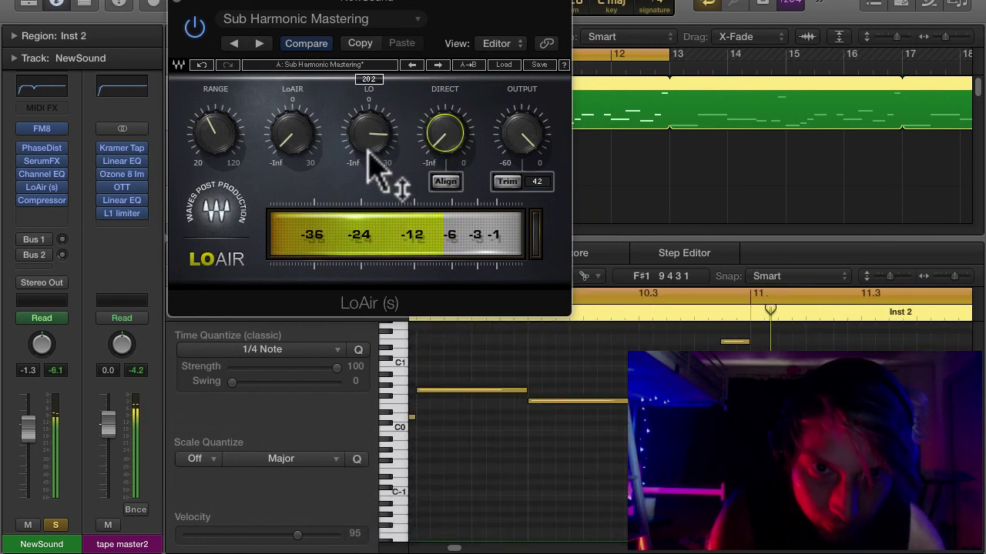
key("space")
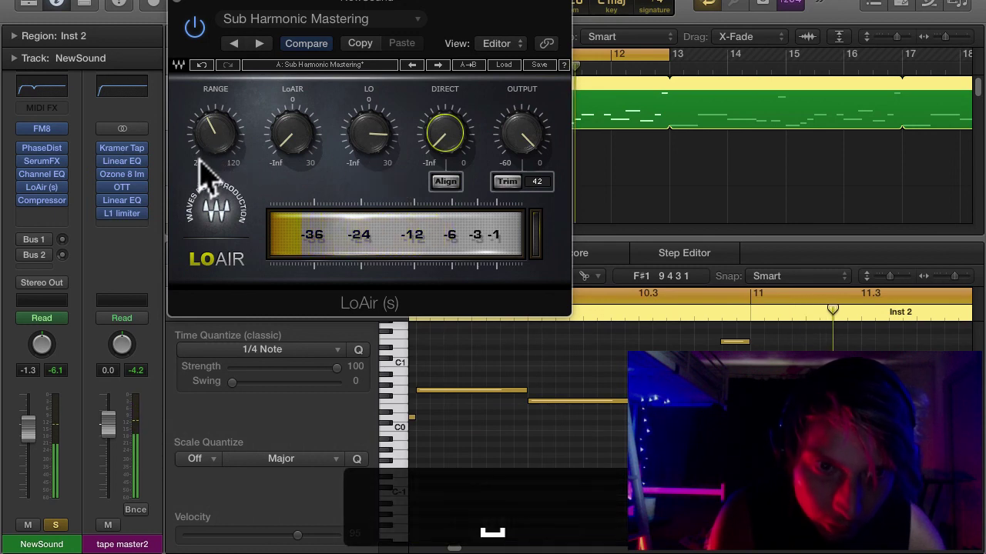
- Examine LoAir's Range, LoAIR and LO knob settings
left_click(210, 131)
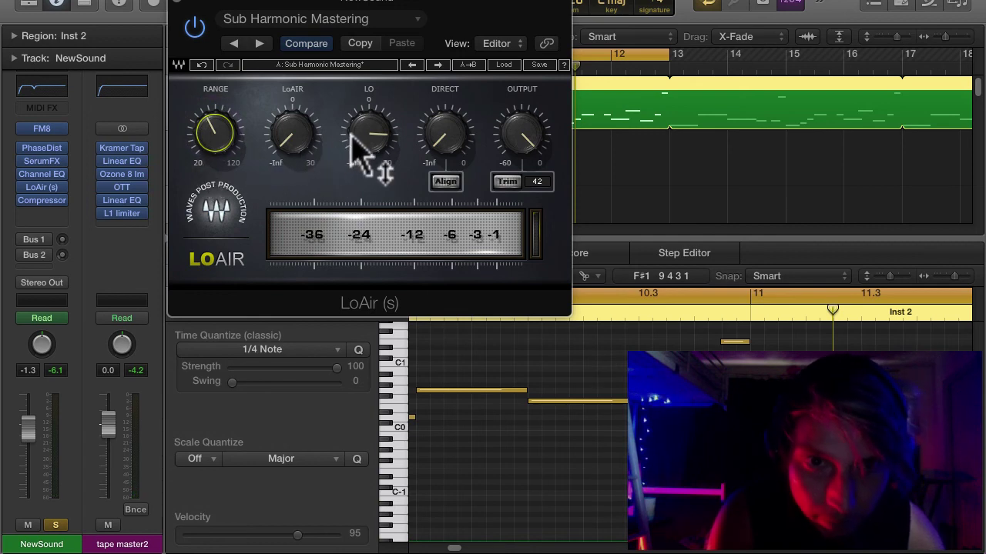
left_click_drag(286, 143, 326, 159)
left_click(286, 150)
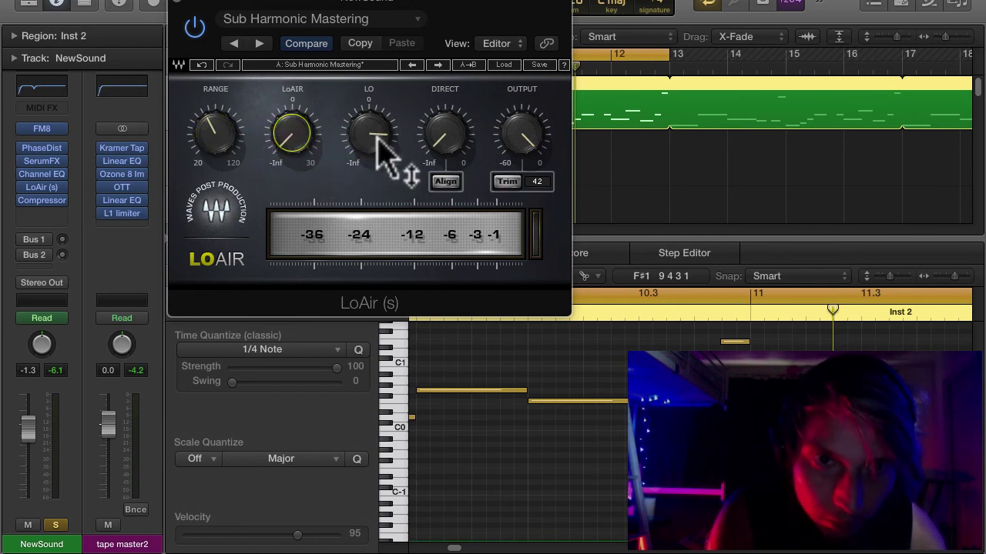
left_click_drag(380, 150, 357, 150)
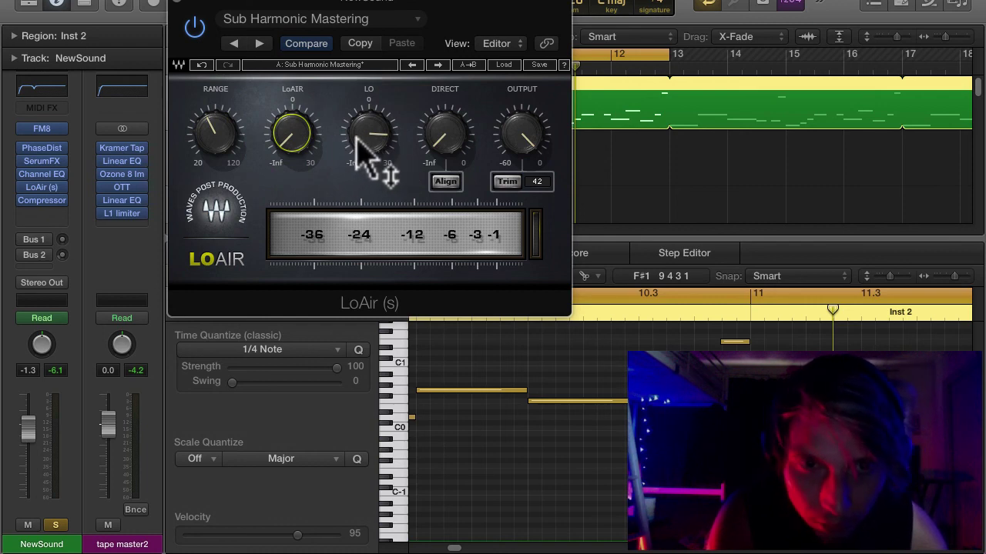
left_click(357, 150)
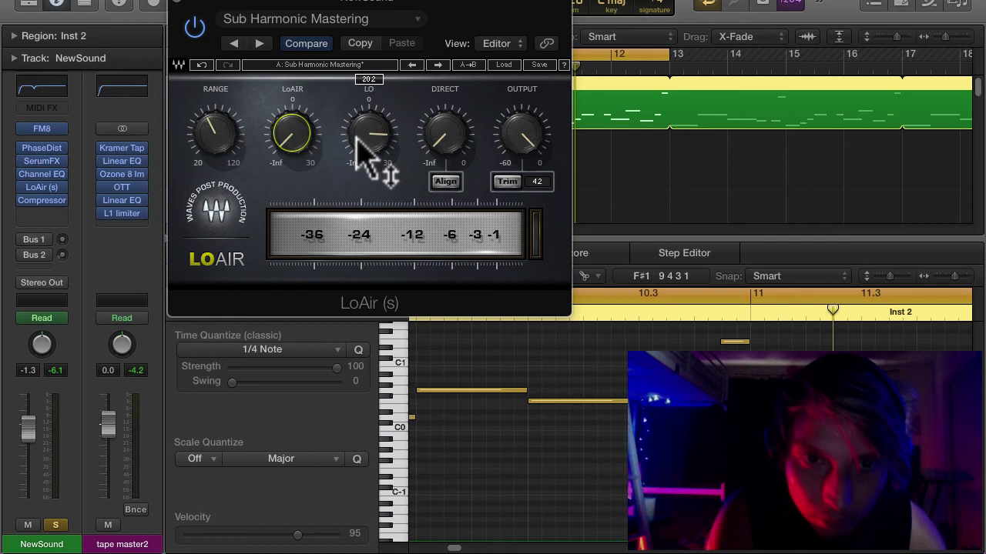
left_click(364, 133)
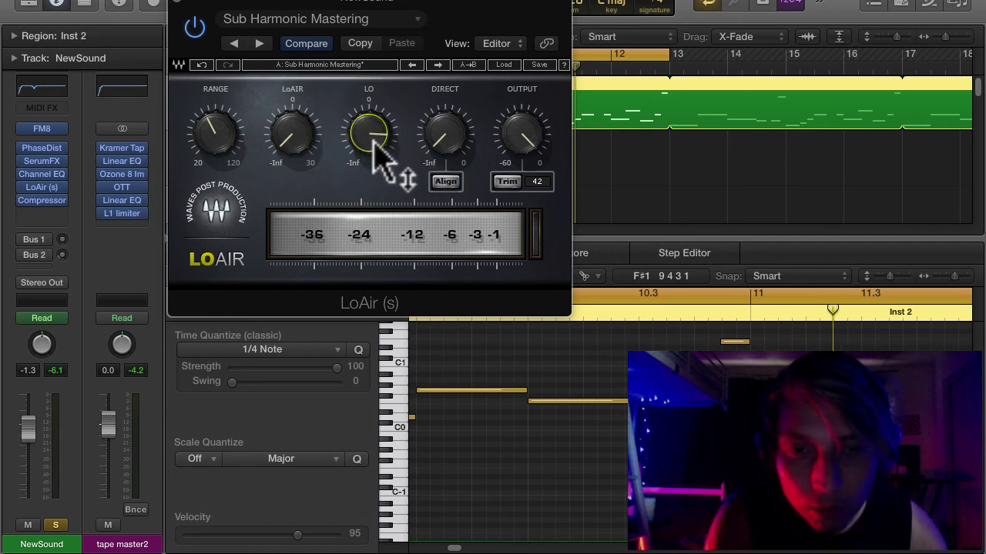
mouse_move(358, 136)
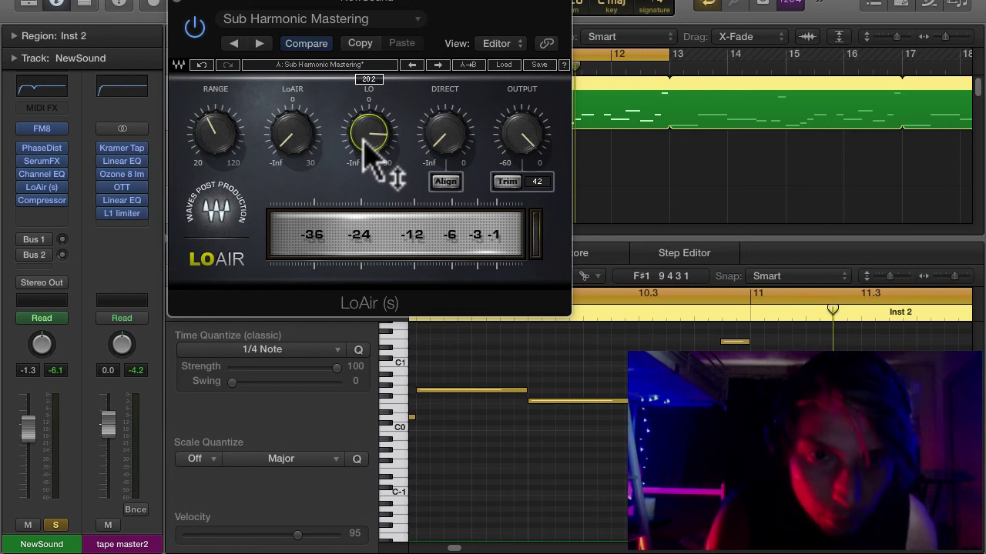
- During playback, raise LoAir's LO level to 30.0 and lower it slightly to audition the sub-harmonic intensity
key("space")
left_click(365, 143)
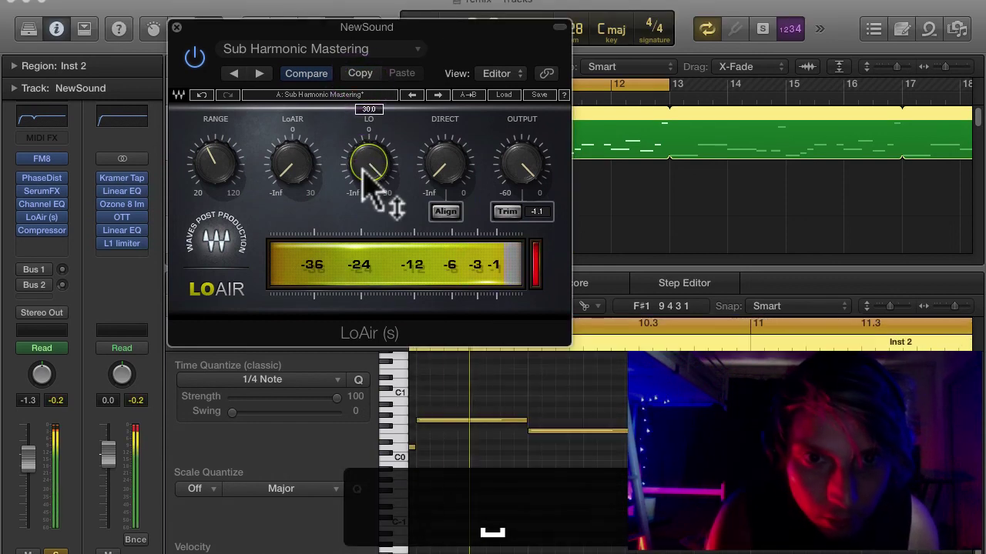
left_click_drag(362, 167, 377, 185)
key("space")
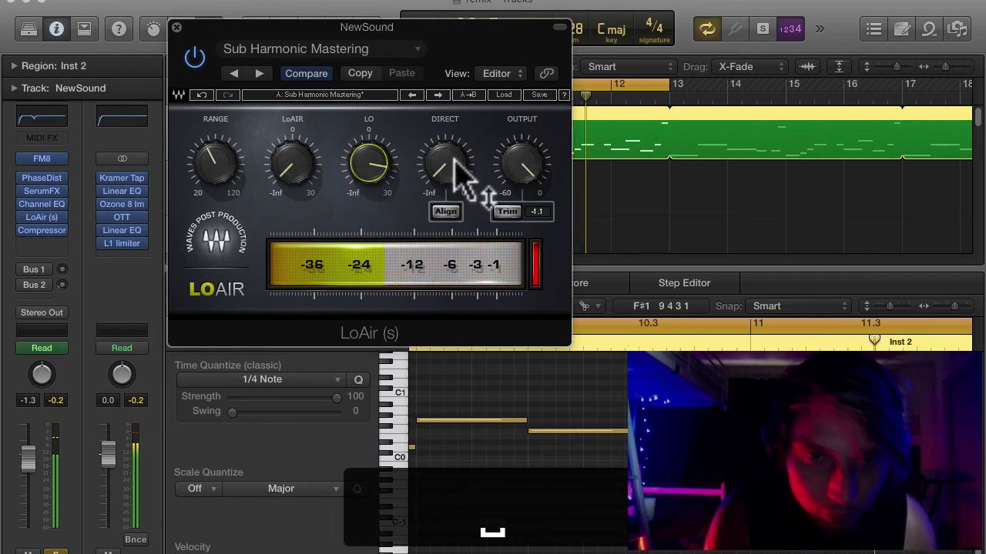
- Restore LoAir's Direct level to 0 while auditioning the bass, stop playback and close the plug-in
left_click_drag(454, 166, 451, 209)
key("space")
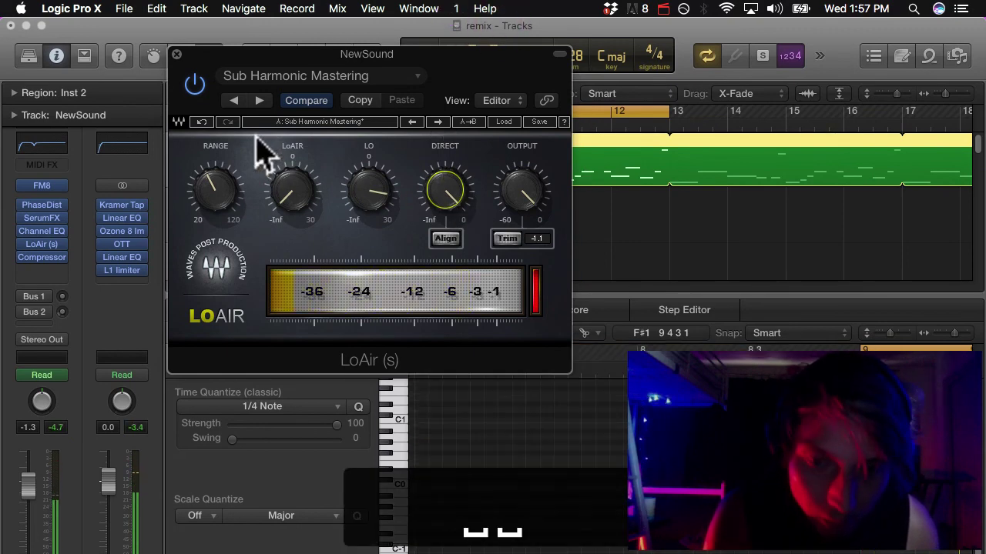
key("space")
left_click(176, 56)
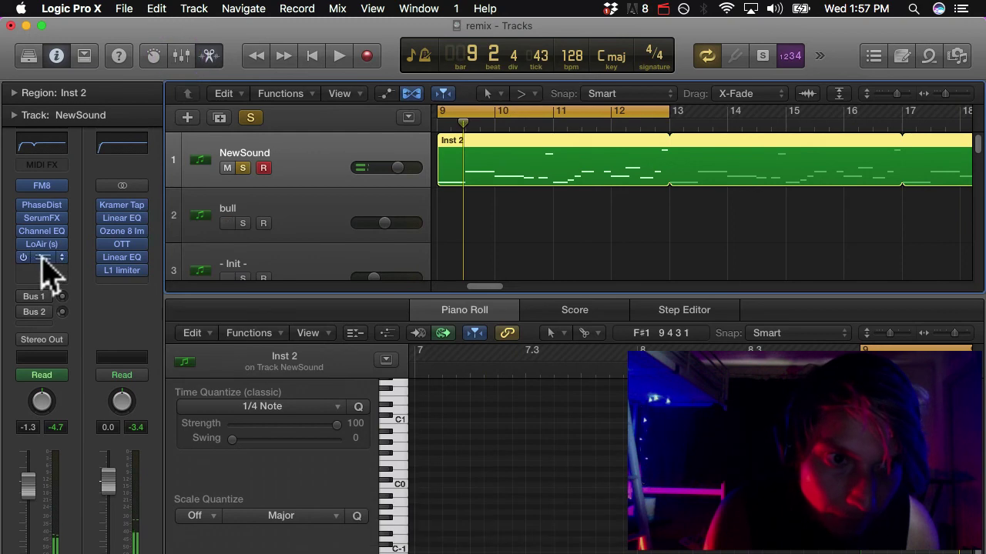
- View the NewSound Compressor's sidechain fast preset and Bus 3 side-chain input, and close the plug-in
left_click(43, 259)
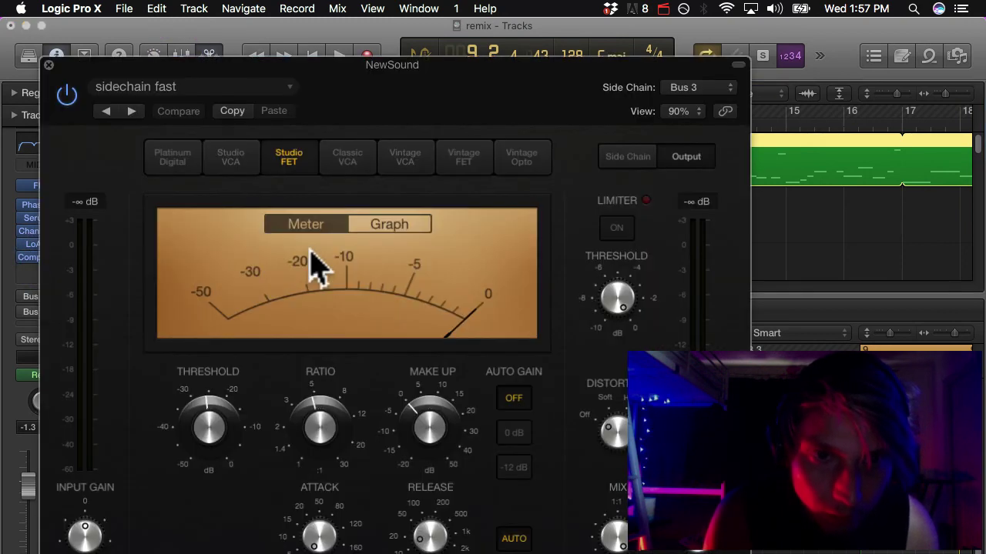
left_click_drag(364, 66, 374, 28)
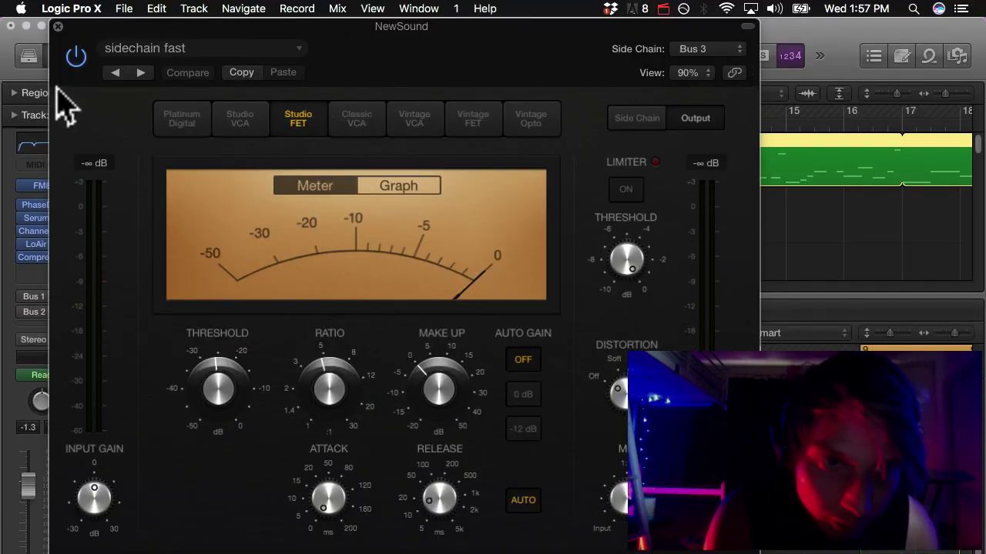
left_click(56, 26)
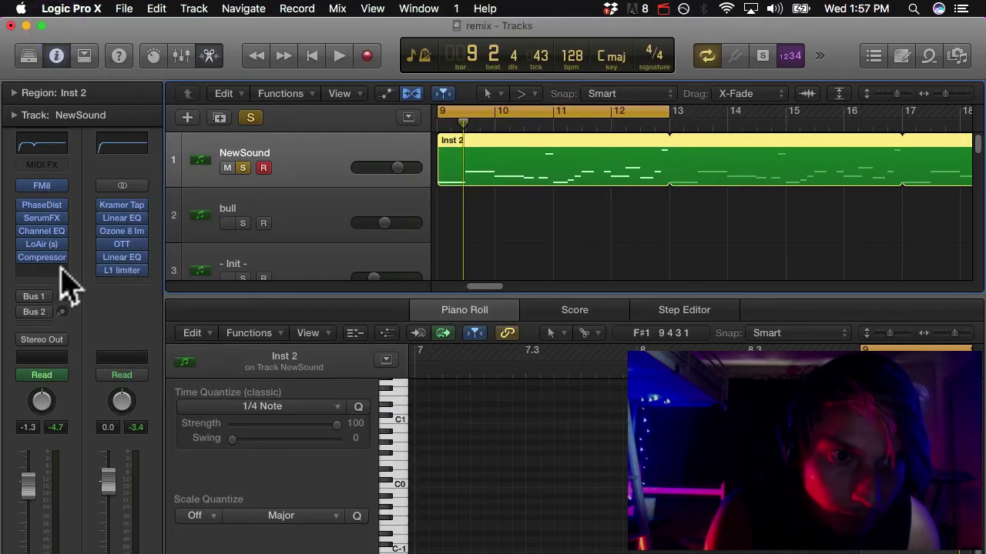
- Insert FabFilter Pro-Q 3 in the empty slot after the Compressor on the NewSound track
left_click(60, 273)
left_click_drag(103, 333, 120, 208)
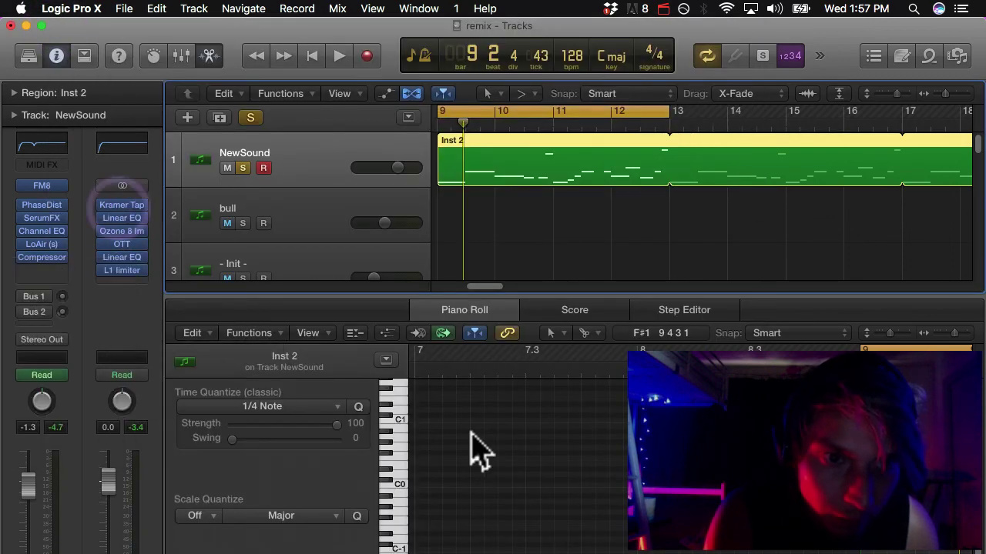
left_click(61, 261)
left_click_drag(62, 266, 439, 478)
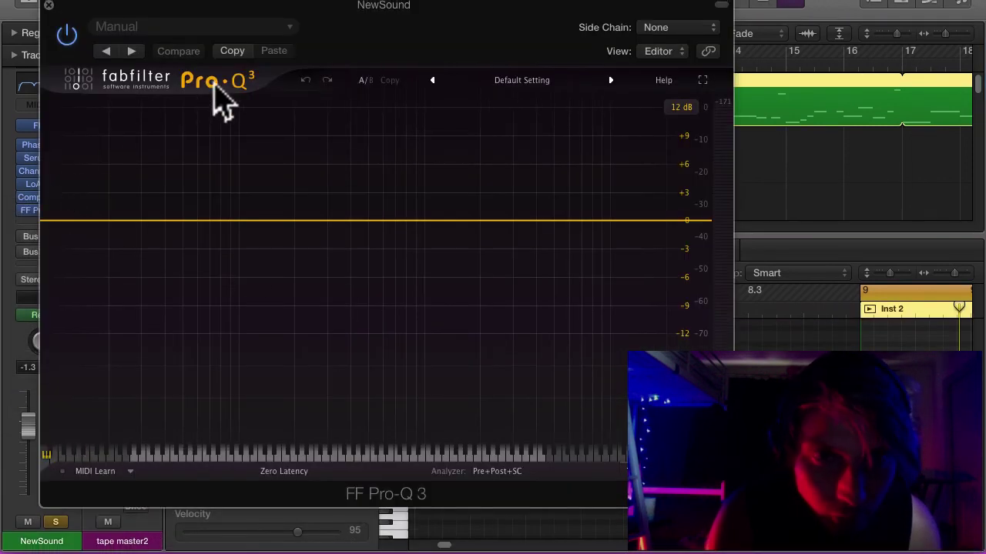
left_click(332, 27)
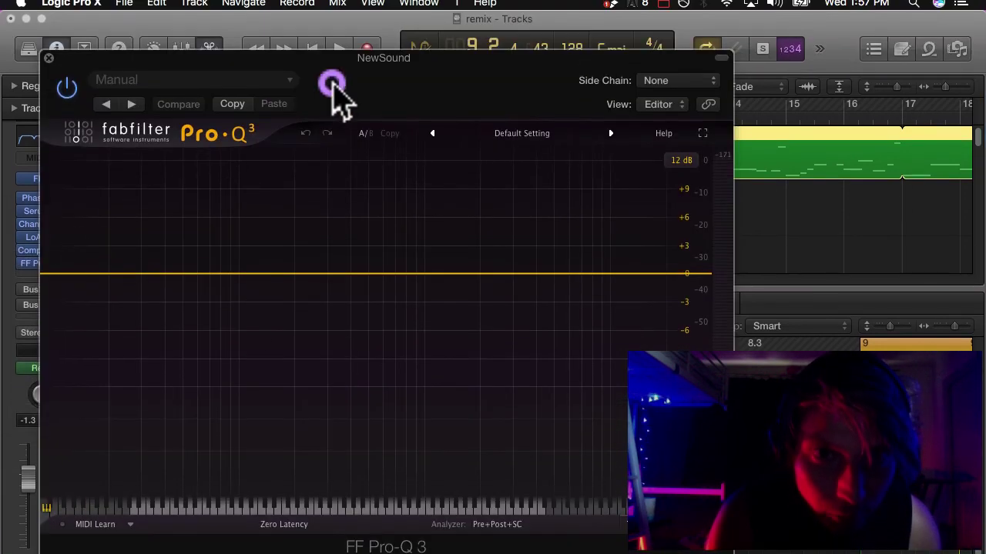
- Load the sidechain kick1 preset in Pro-Q 3 and set its side-chain input to Bus 3
left_click(246, 82)
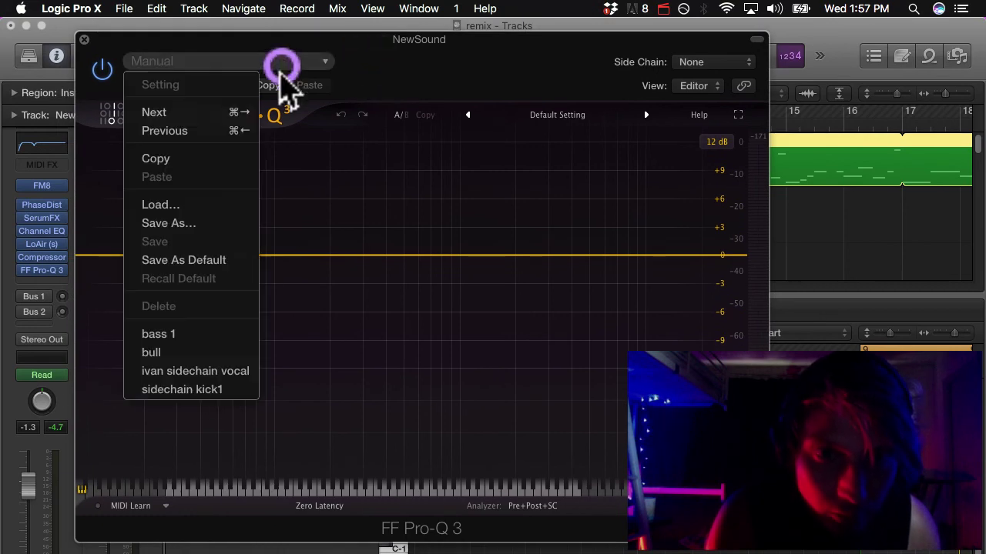
left_click(179, 390)
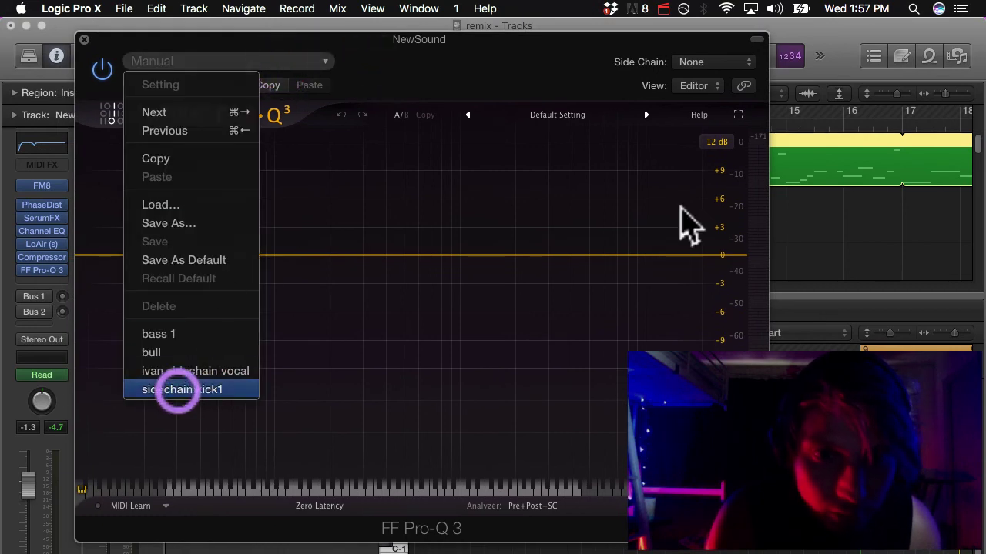
left_click(737, 62)
left_click(726, 285)
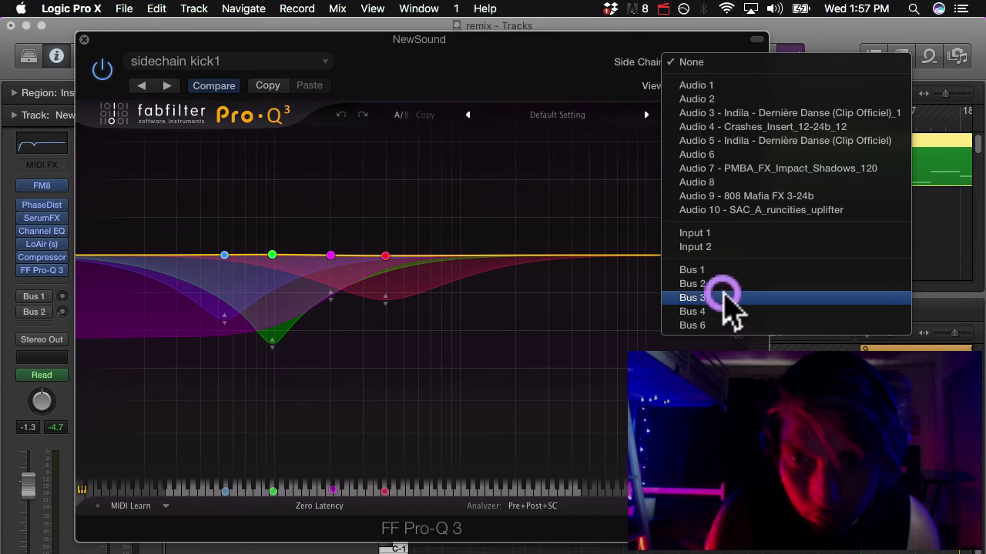
- Bypass the Compressor on NewSound and solo the #default Ultrabeat track, keeping the Pro-Q 3 window in view
left_click_drag(389, 43, 474, 456)
scroll(473, 266, "down", 5)
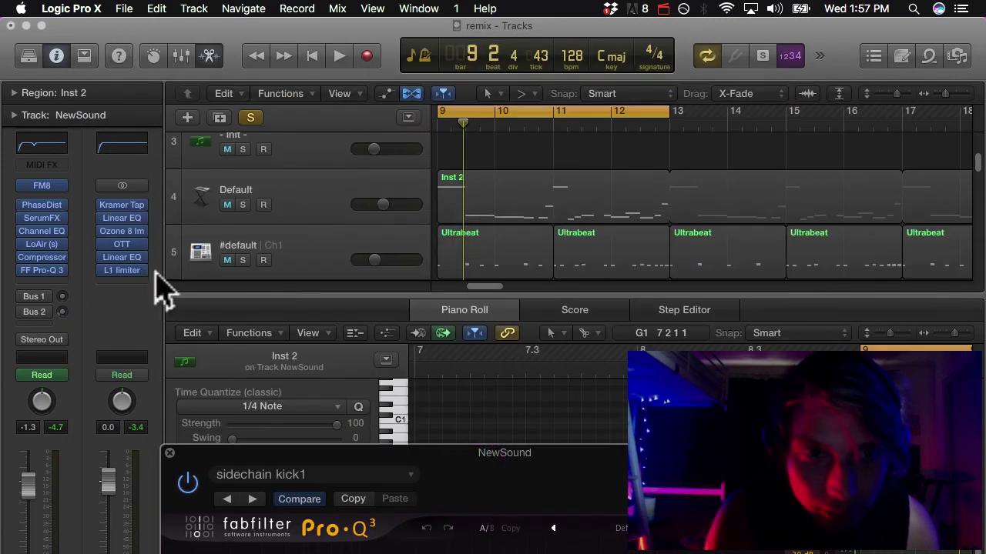
left_click(23, 259)
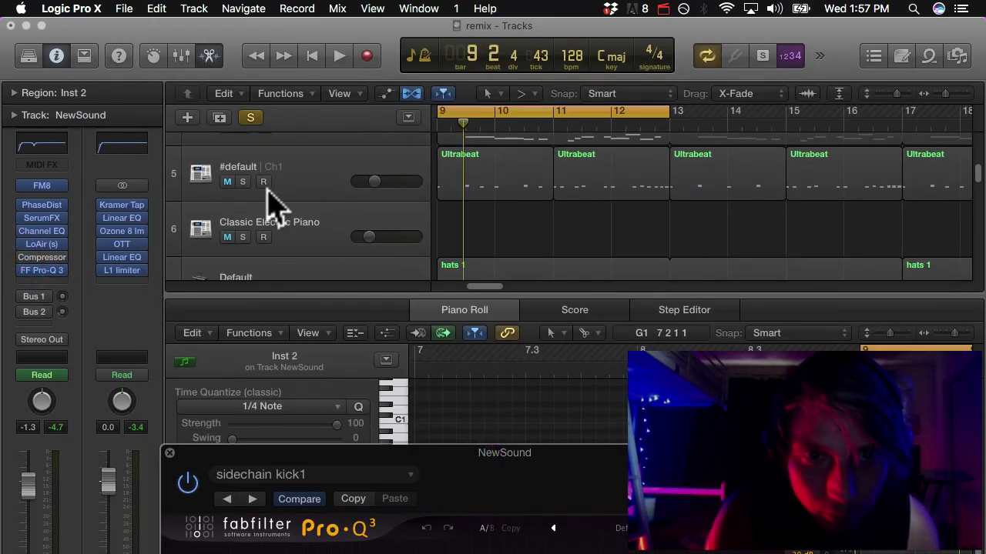
left_click(243, 182)
left_click(474, 333)
left_click_drag(474, 332, 469, 88)
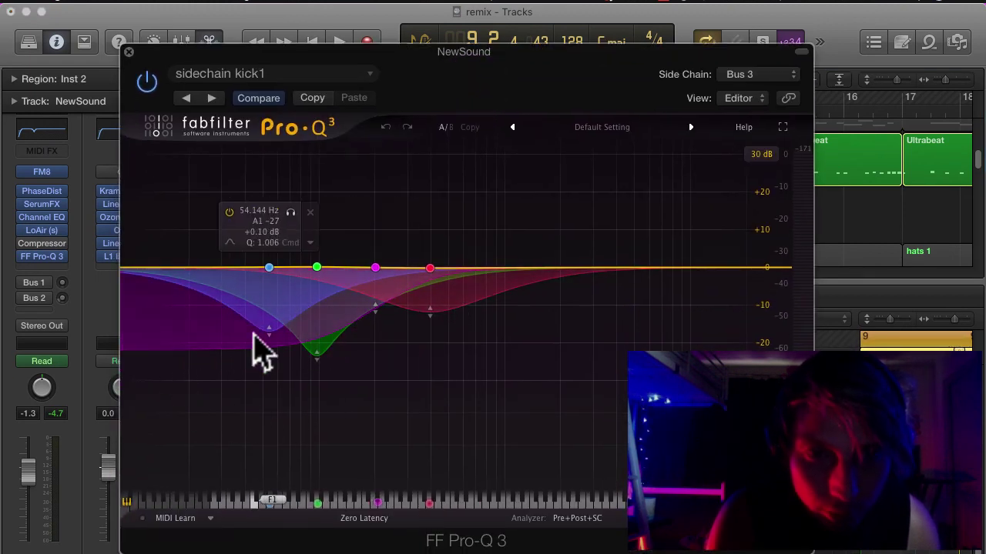
- Play the bass with the Ultrabeat drums and watch how Pro-Q 3's dynamic bands duck the low frequencies
key("space")
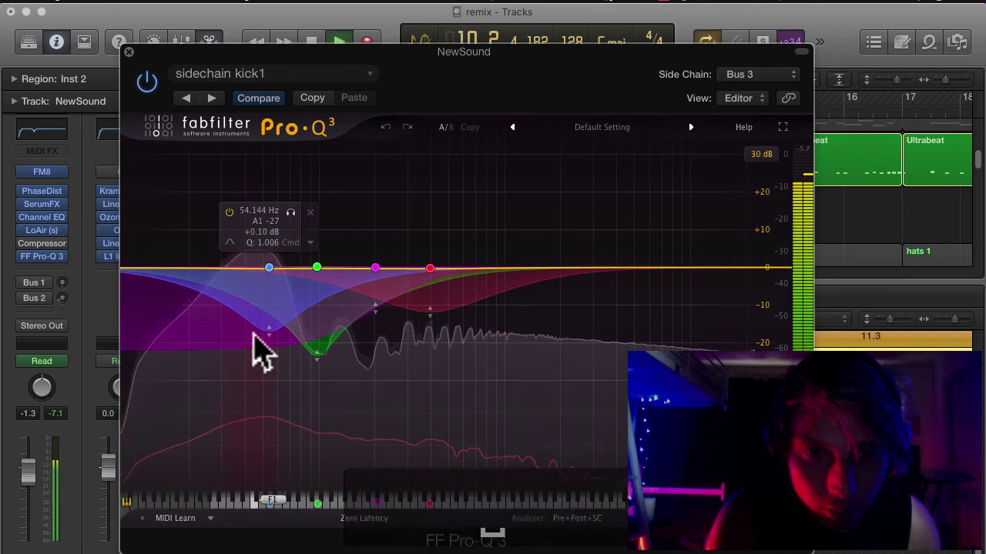
key("space")
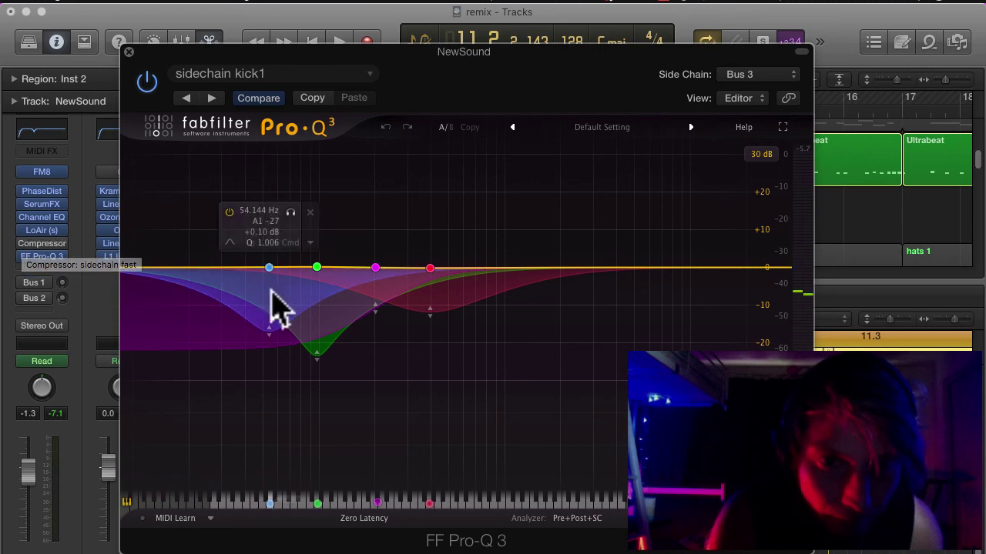
key("space")
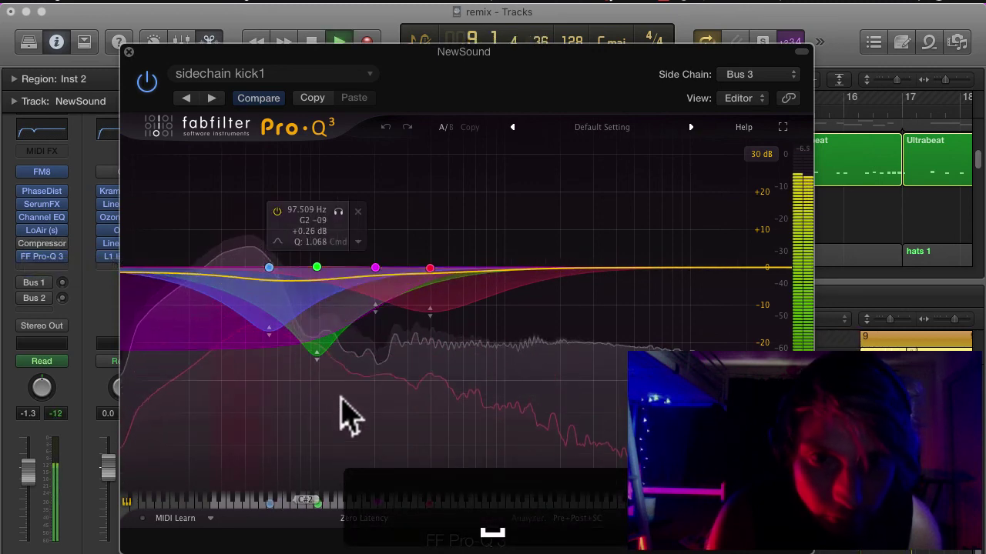
key("space")
- Bypass Pro-Q 3 and insert a Noise Gate between the Compressor and Pro-Q 3 on NewSound
left_click(24, 256)
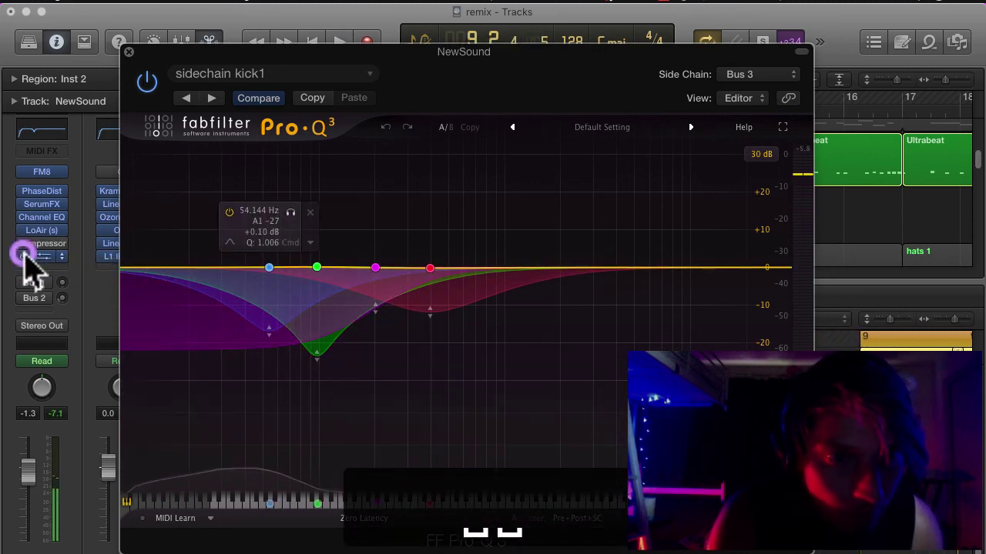
left_click(65, 257)
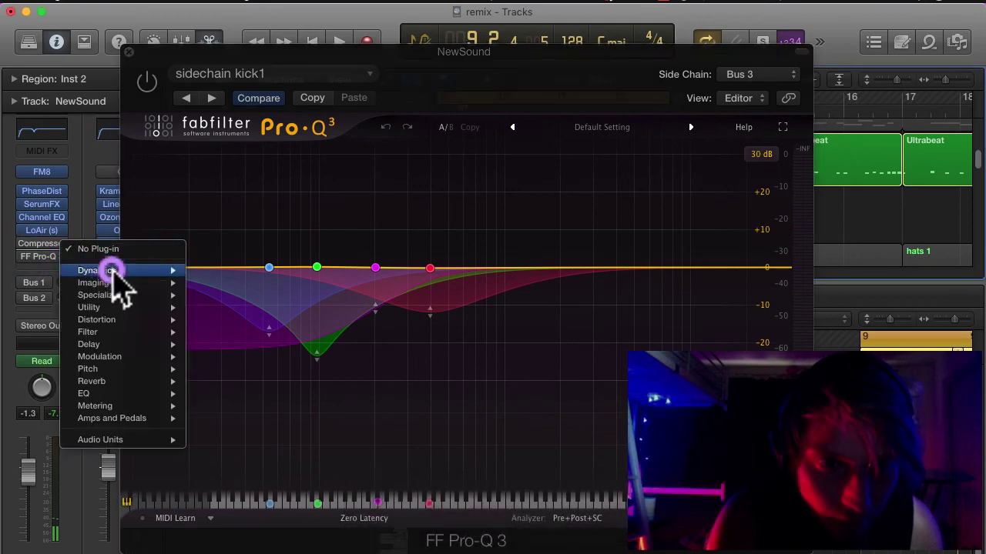
mouse_move(150, 273)
mouse_move(273, 331)
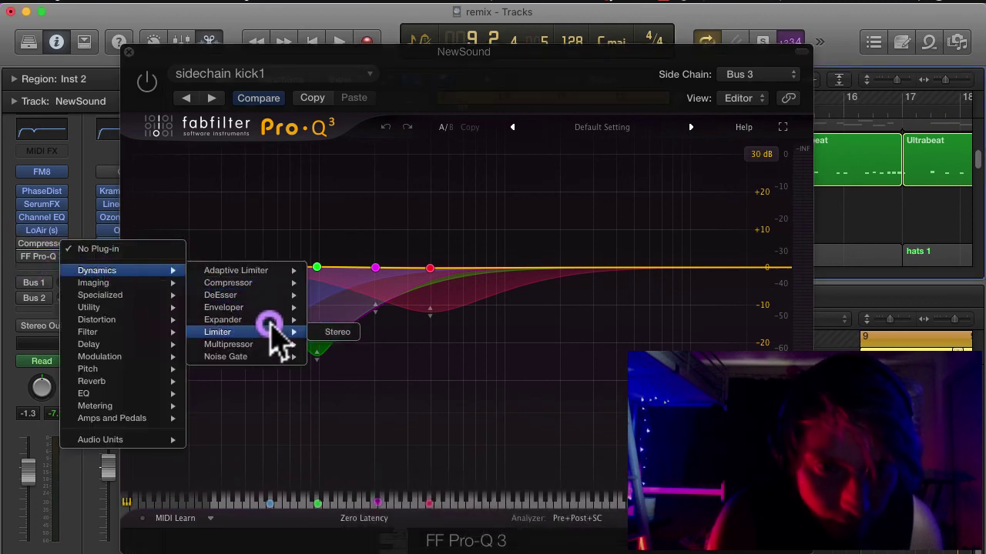
left_click(318, 357)
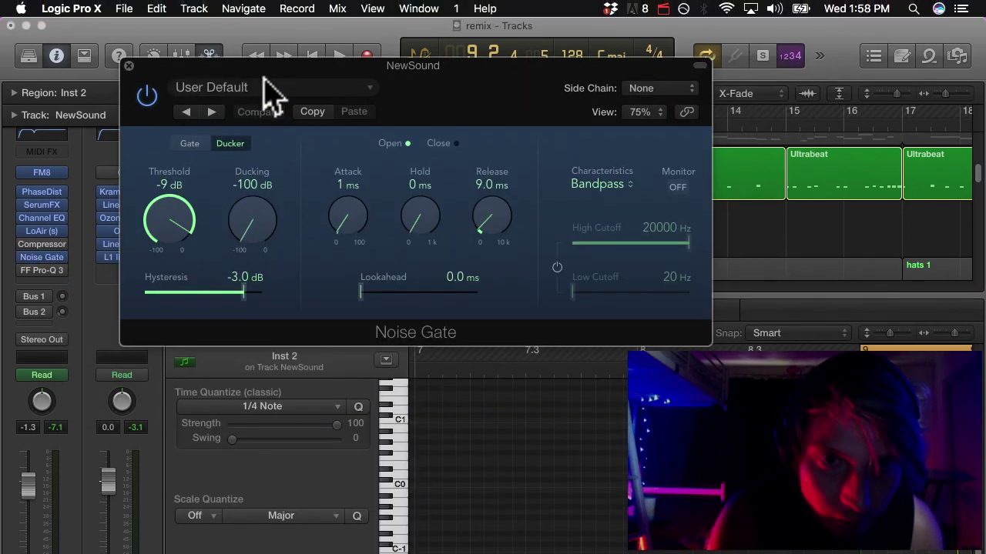
- View the Noise Gate's side chain ducking presets without choosing another one, and close the plug-in
left_click(279, 76)
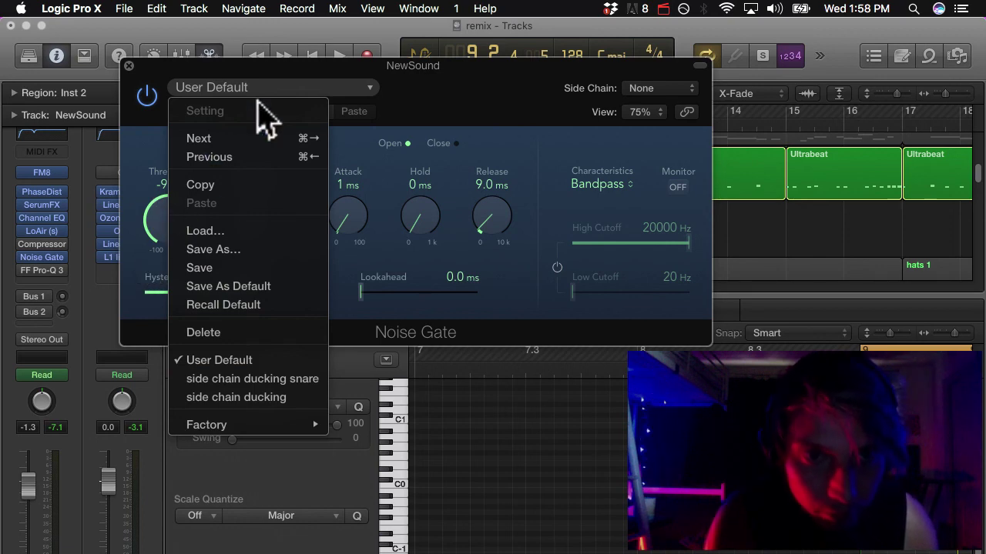
left_click(306, 89)
left_click(307, 90)
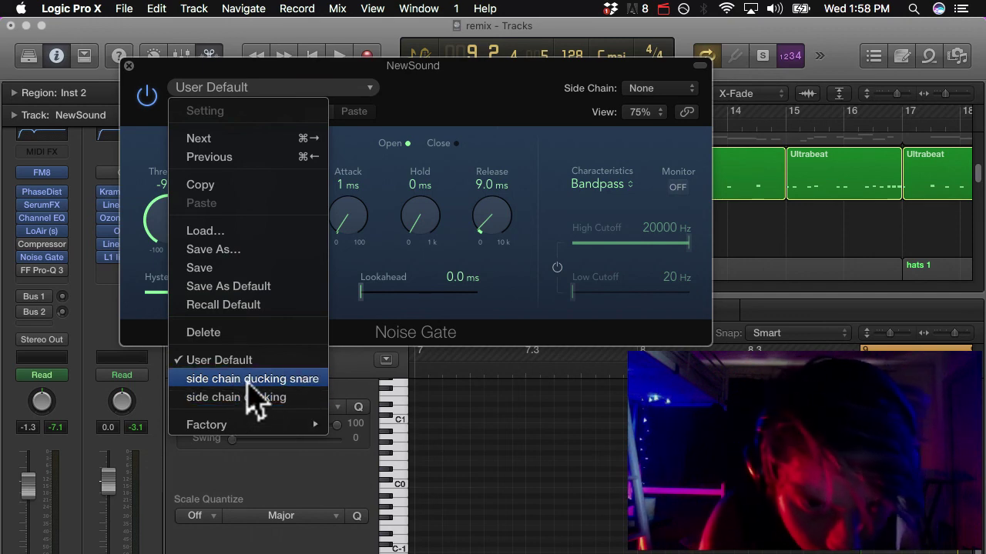
left_click(143, 323)
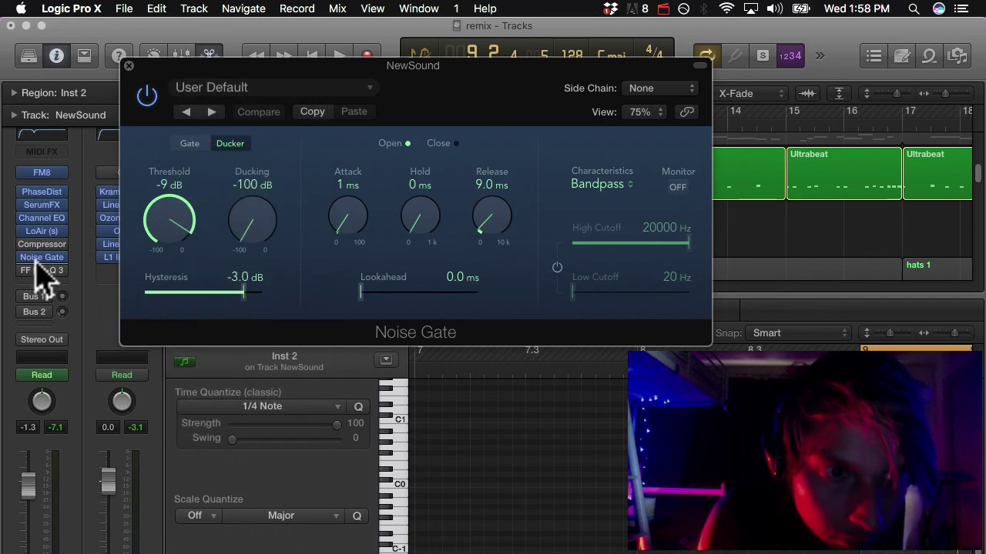
left_click_drag(175, 77, 166, 38)
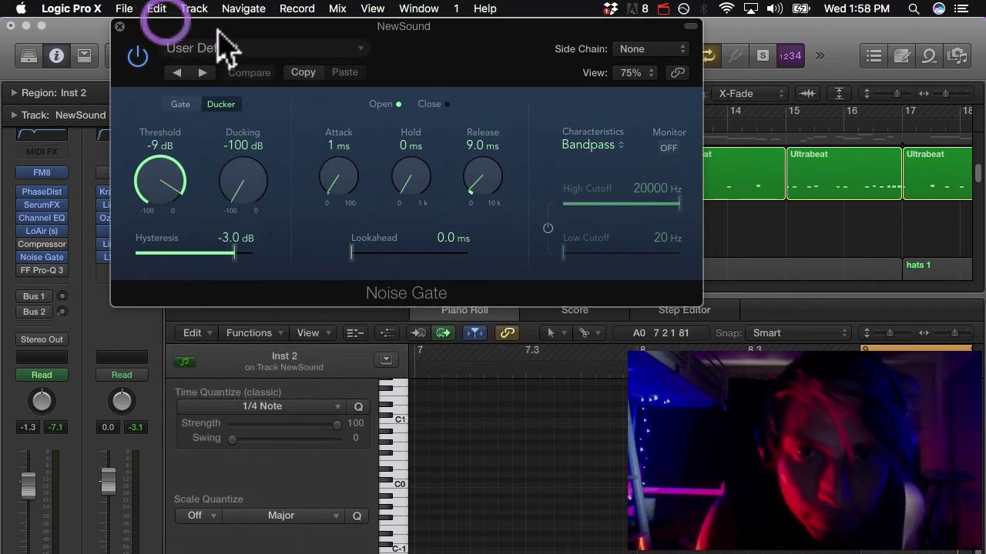
left_click(119, 26)
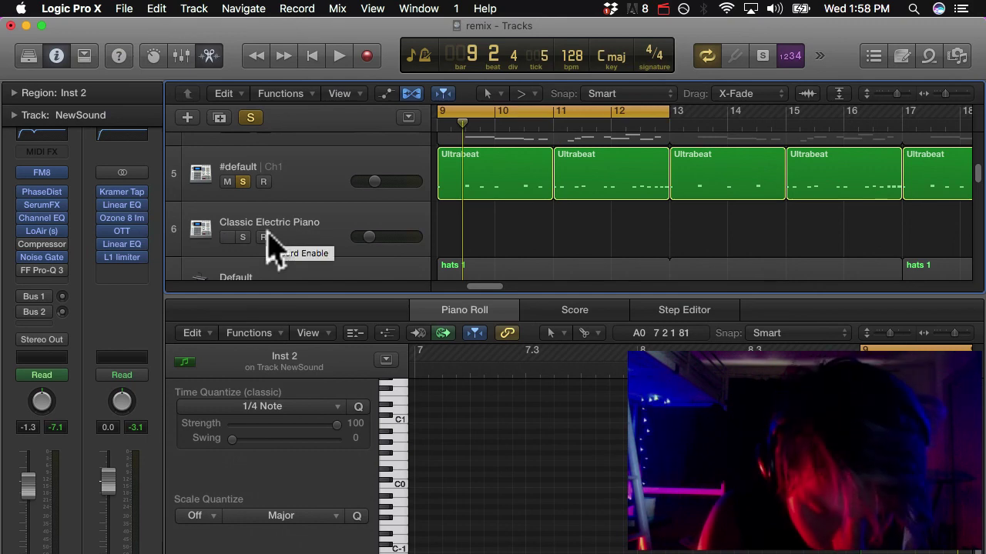
- Toggle the #default track's solo off and on, close the Pro-Q 3 window and bypass Pro-Q 3
left_click(243, 181)
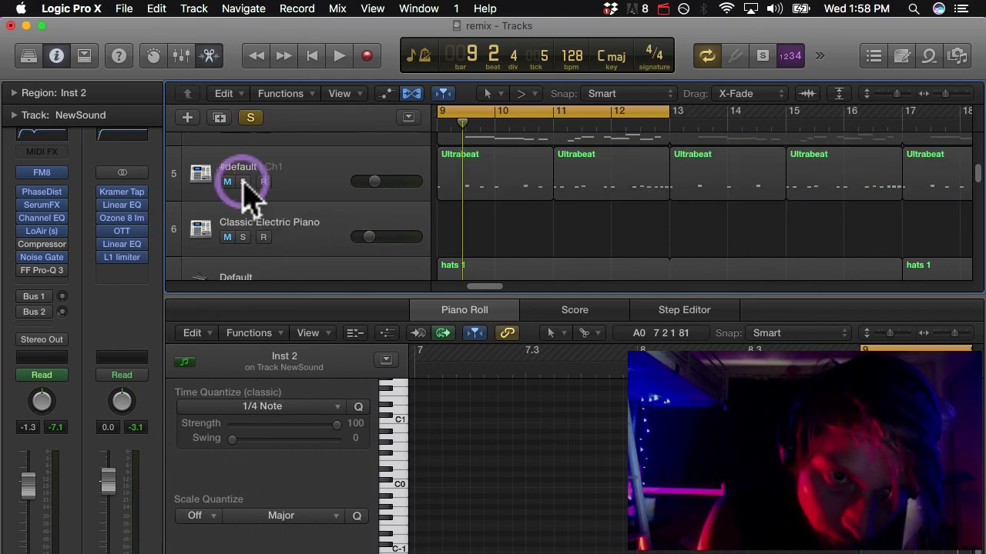
left_click(243, 181)
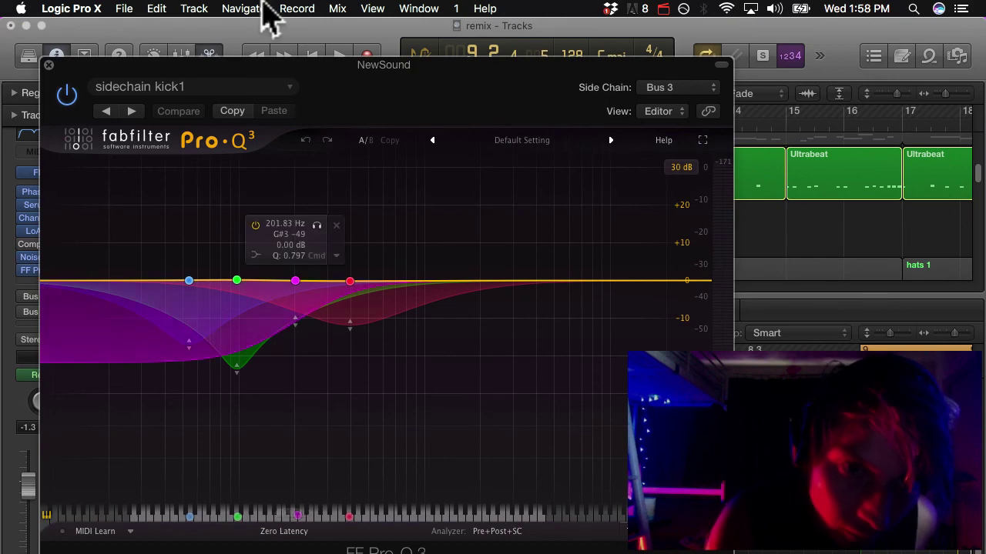
left_click(49, 65)
left_click(23, 270)
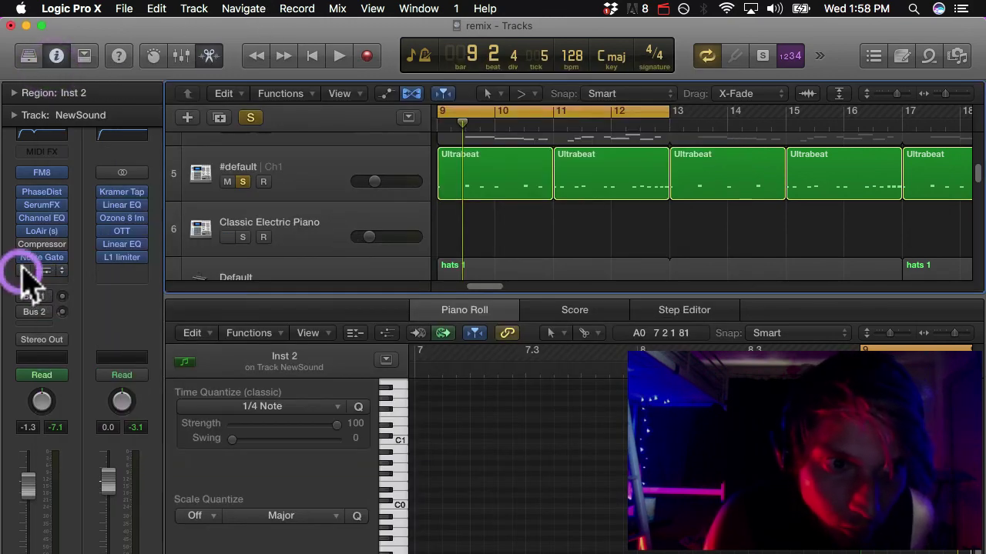
- Select the Classic Electric Piano track and turn off solo on the #default and NewSound tracks
left_click(290, 203)
left_click(229, 181)
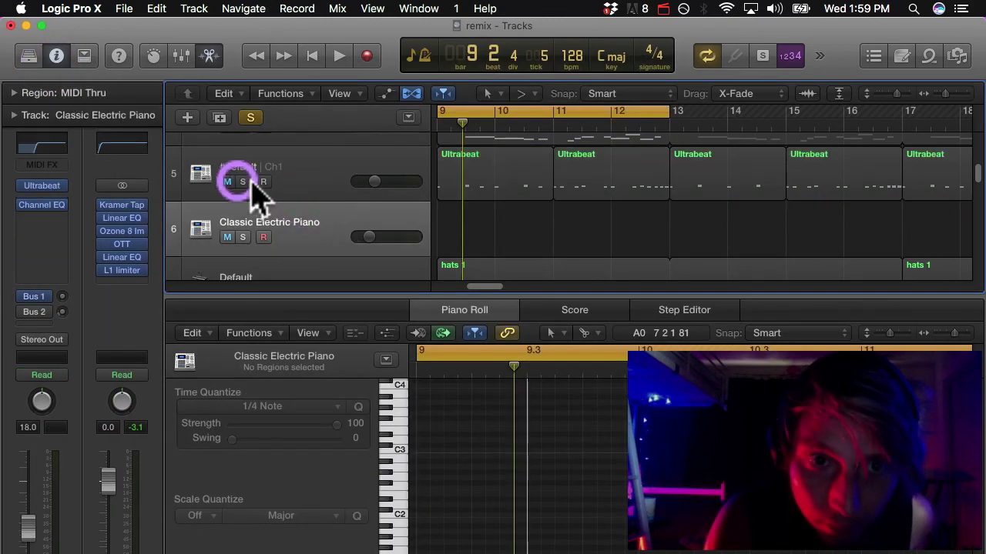
scroll(319, 220, "up", 5)
left_click(245, 168)
scroll(324, 239, "down", 5)
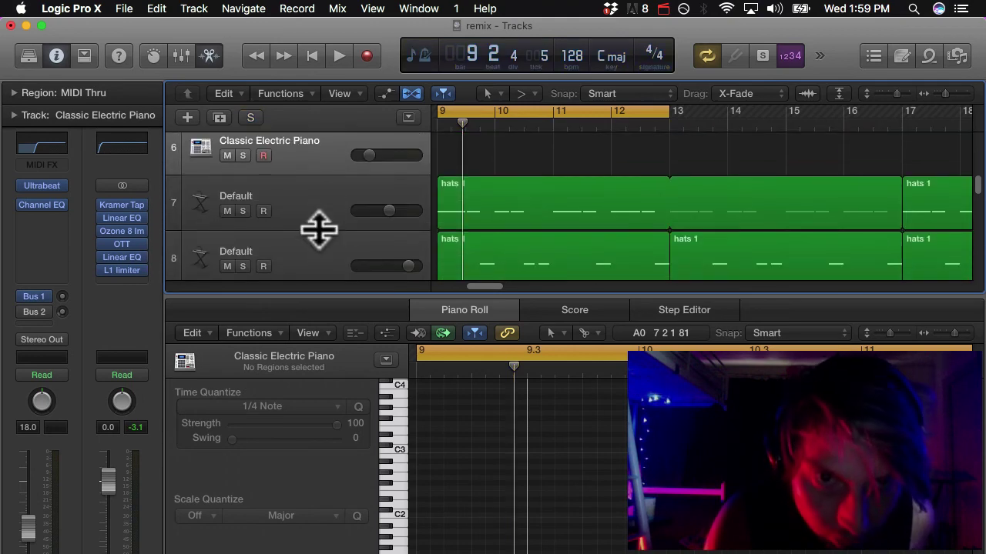
- Look through the track list and solo the NewSound track again
scroll(319, 229, "up", 5)
scroll(318, 228, "down", 4)
scroll(319, 228, "up", 4)
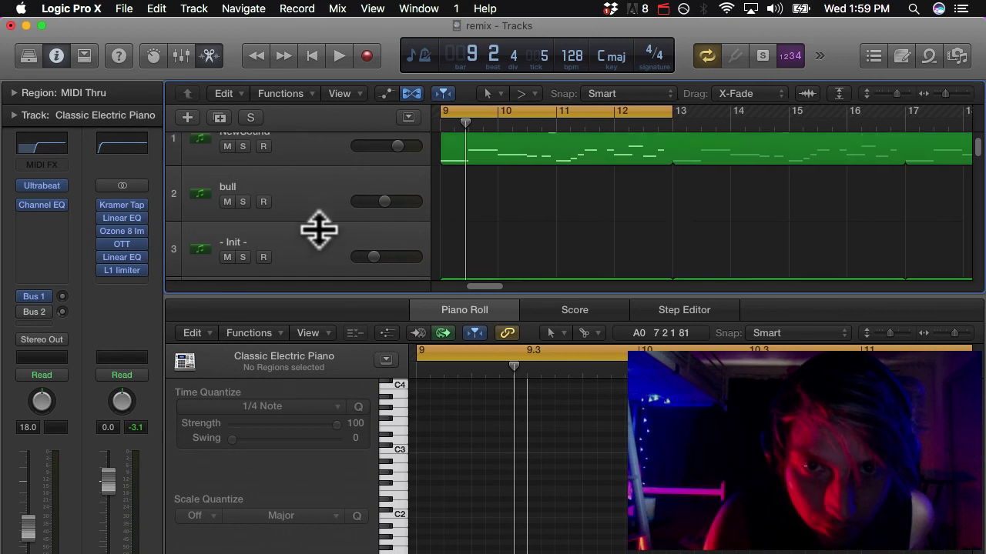
scroll(319, 228, "up", 2)
left_click(243, 170)
scroll(244, 168, "down", 5)
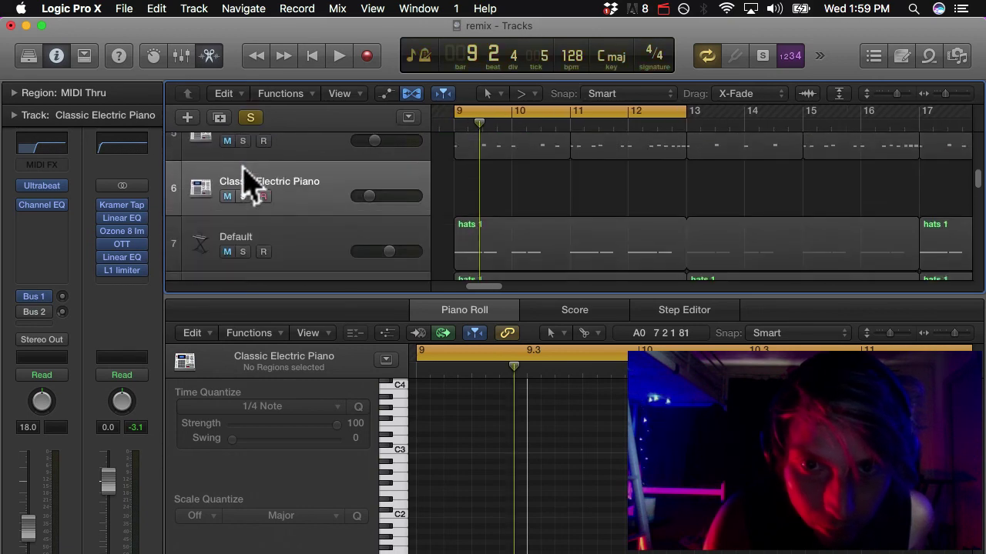
- Solo and select the #default track, and view the first Linear EQ on the tape master2 channel
scroll(273, 245, "down", 2)
scroll(273, 245, "up", 4)
left_click(243, 229)
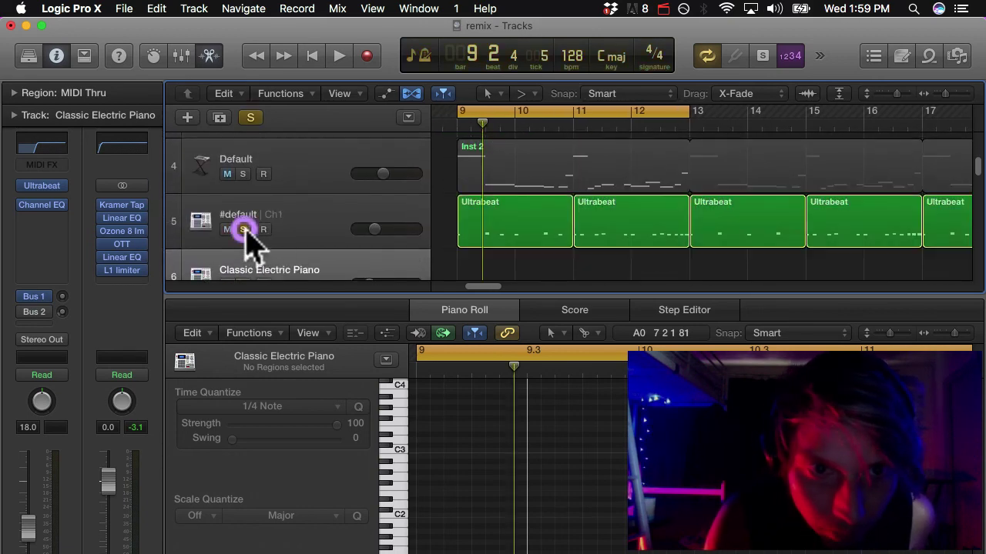
left_click(315, 220)
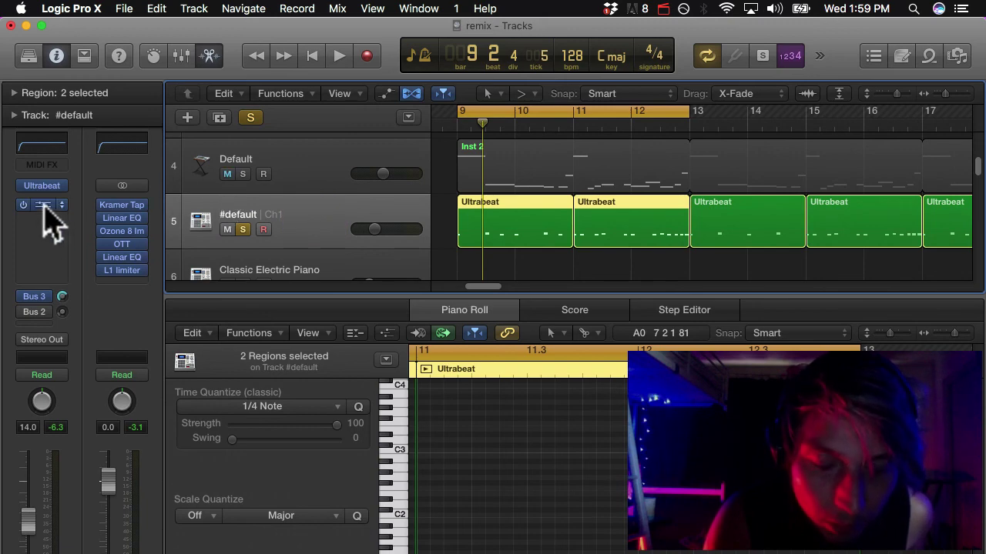
left_click(123, 222)
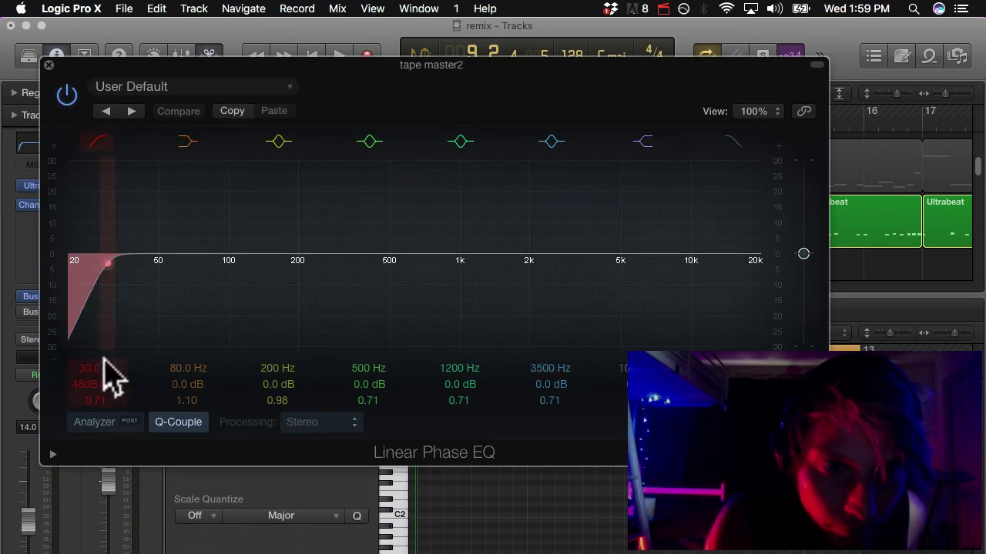
left_click(49, 65)
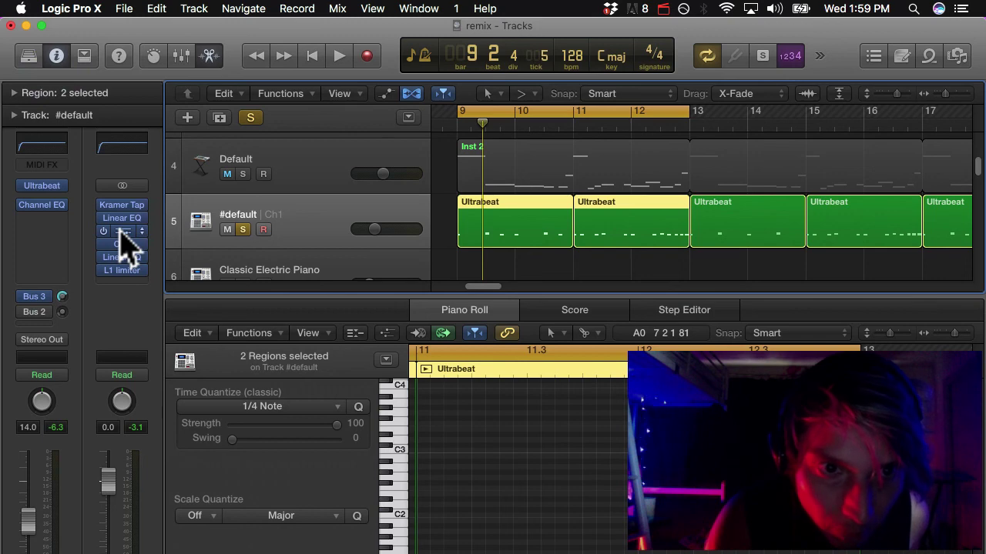
- Open the Ozone 8 Imager on the tape master2 channel and set its lowest crossover to 196 Hz
left_click(122, 234)
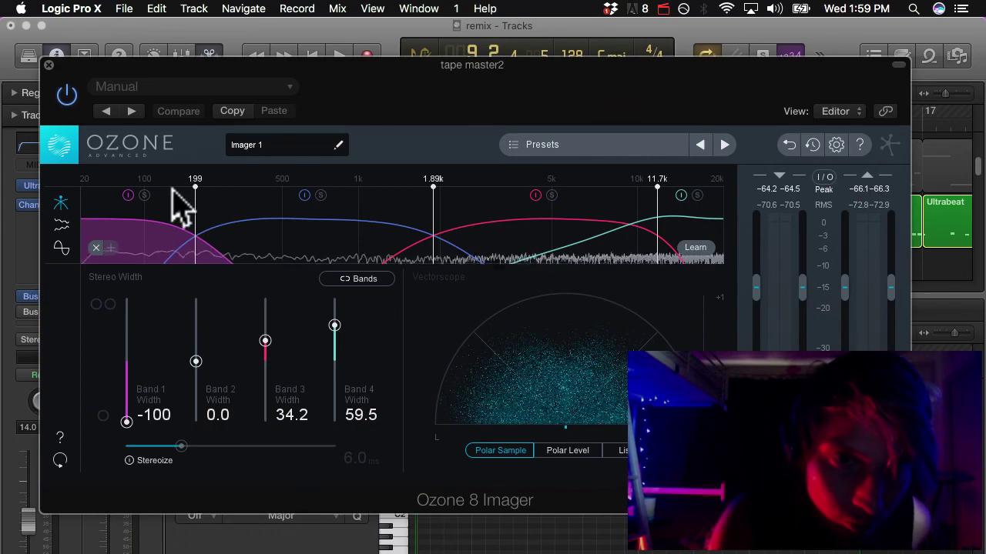
left_click_drag(195, 190, 185, 191)
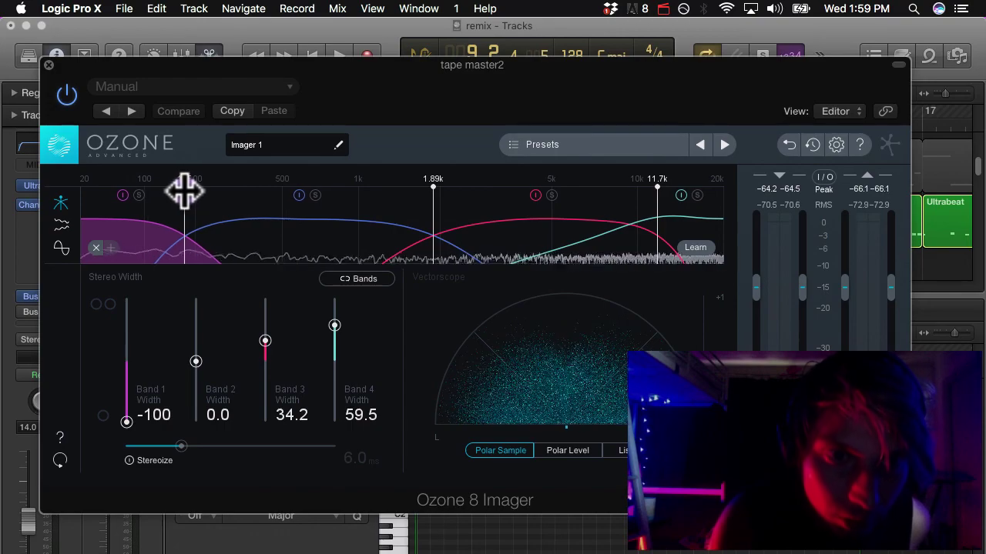
left_click_drag(184, 191, 183, 194)
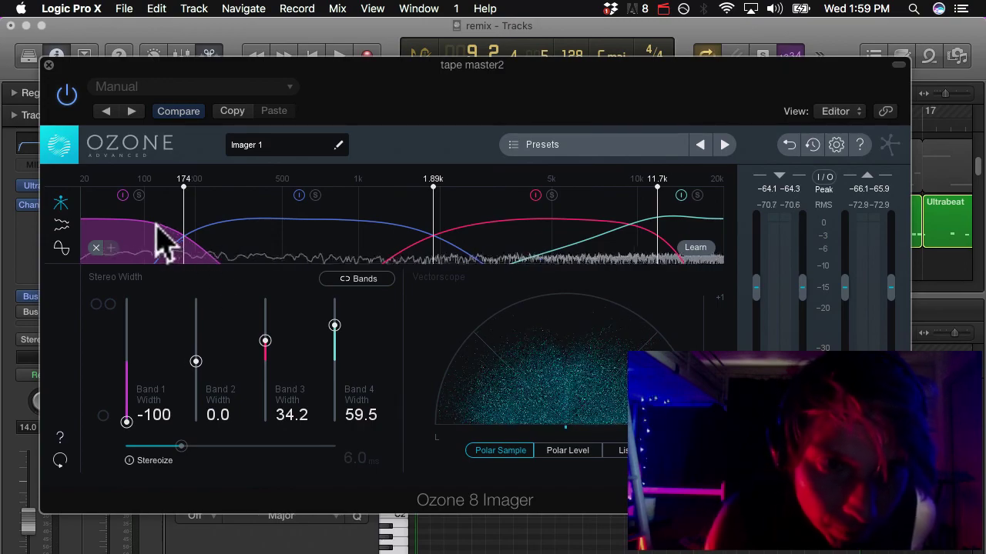
left_click_drag(185, 189, 190, 187)
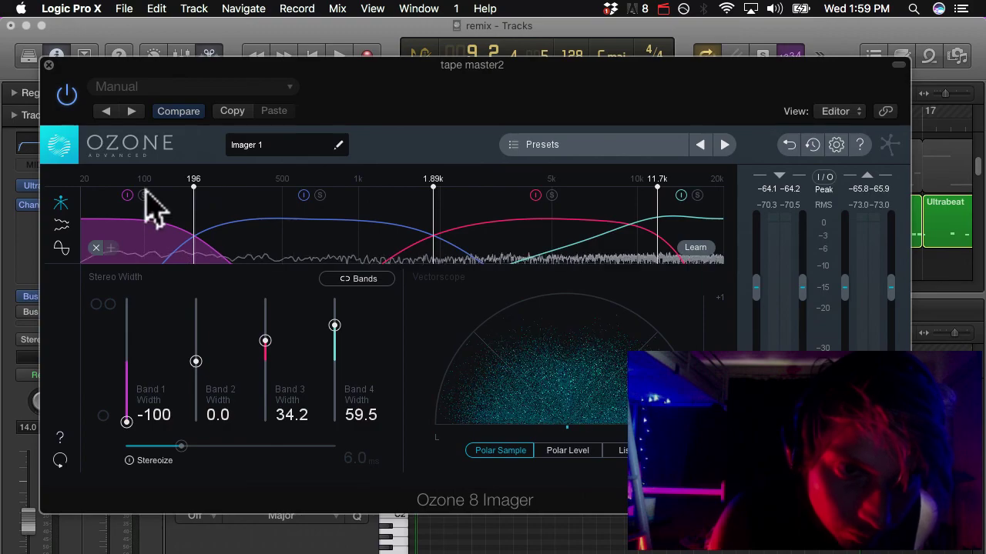
- Try the Imager's Stereoize option with Band 1 width at -100, turn it off again and close the plug-in
left_click_drag(125, 421, 131, 477)
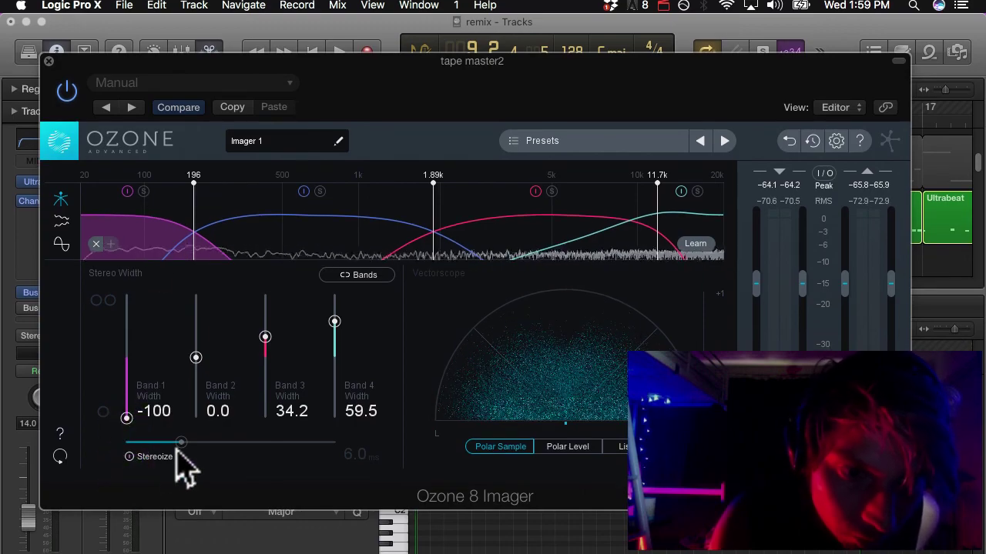
left_click(136, 463)
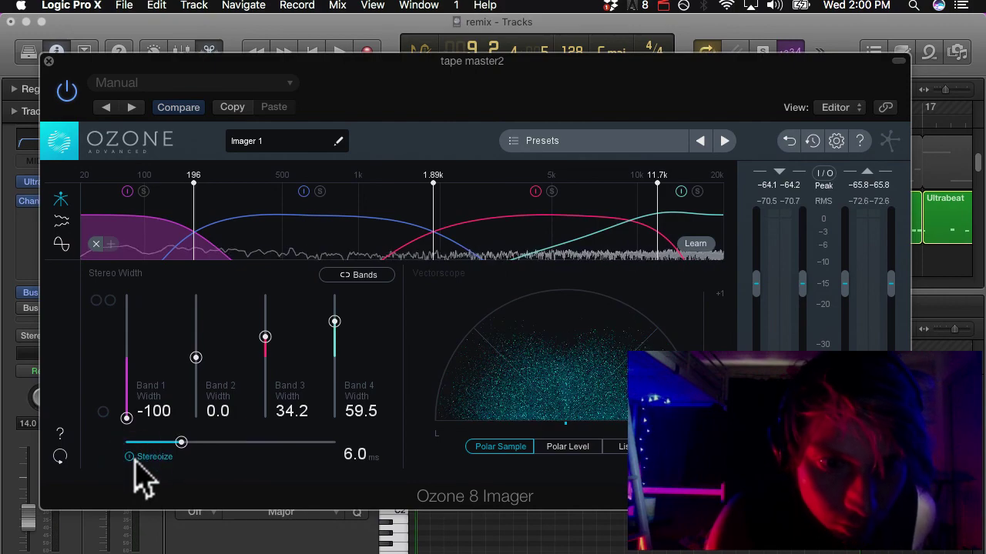
left_click(135, 461)
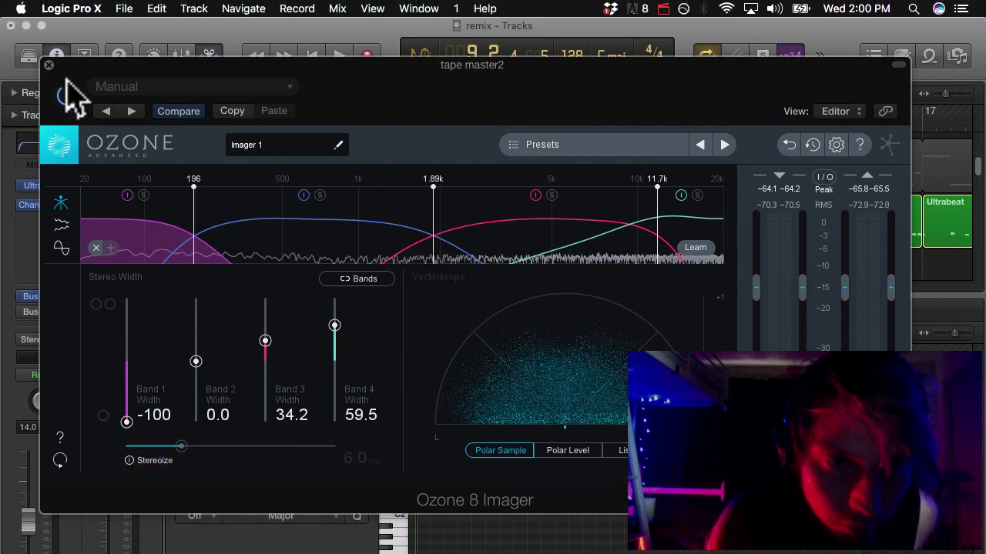
left_click(49, 61)
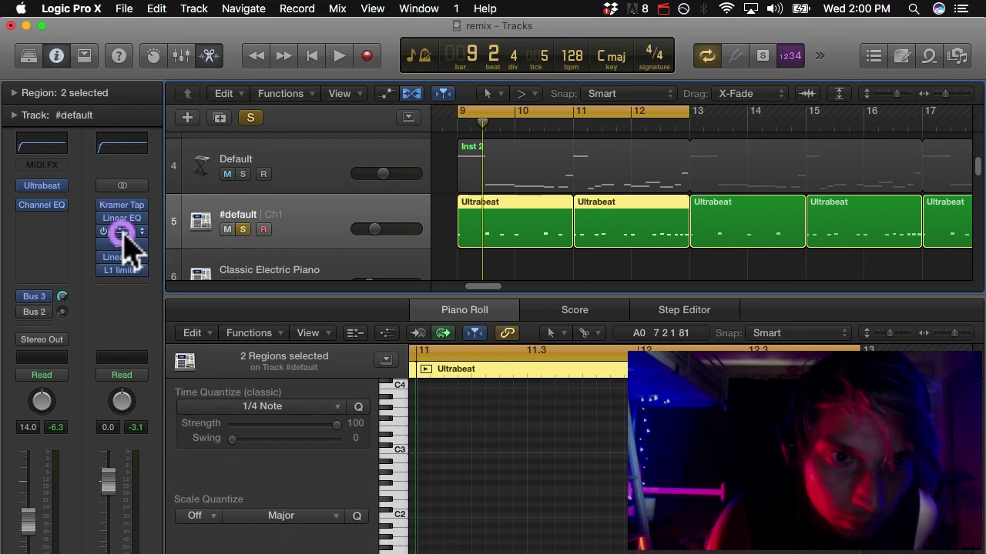
- Reopen the Ozone 8 Imager and listen to Band 1 soloed during playback
key("v")
left_click(143, 197)
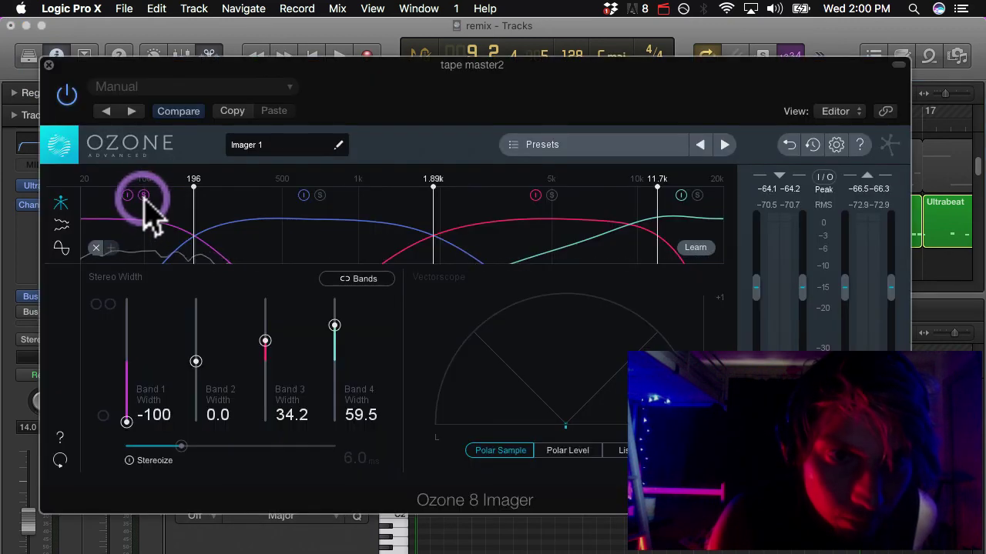
left_click(143, 197)
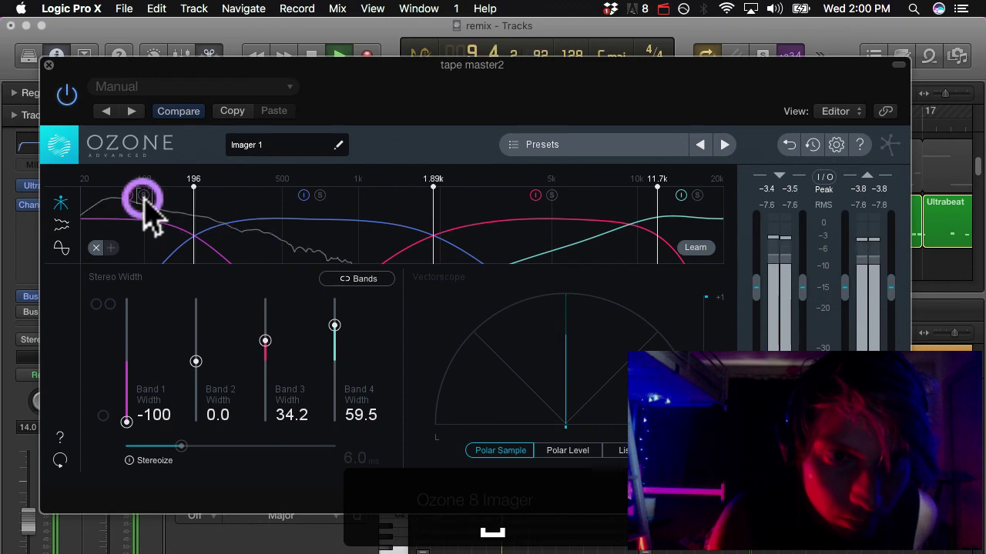
left_click(143, 197)
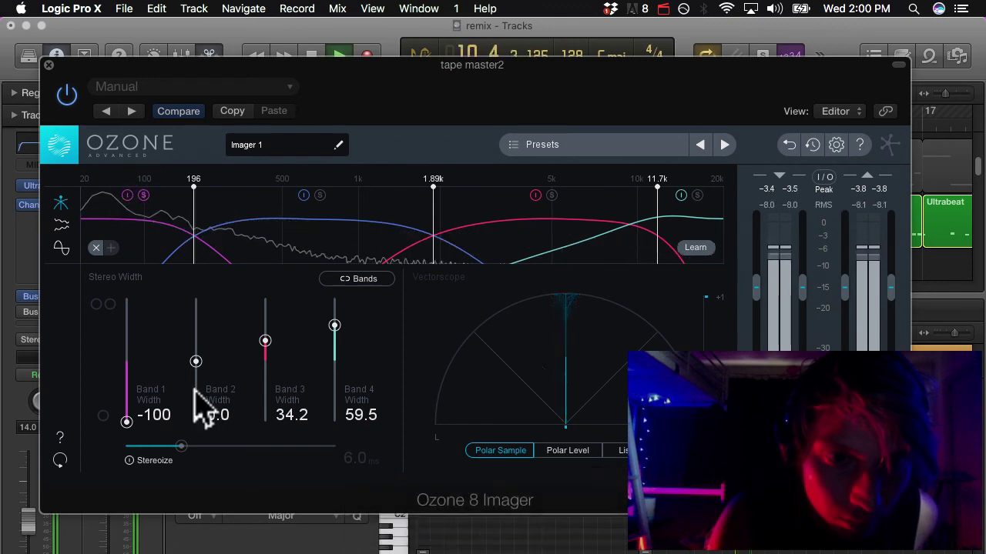
- Set the stereo width of Bands 1 and 2 to 100, auditioning them with both bands soloed
left_click(127, 424)
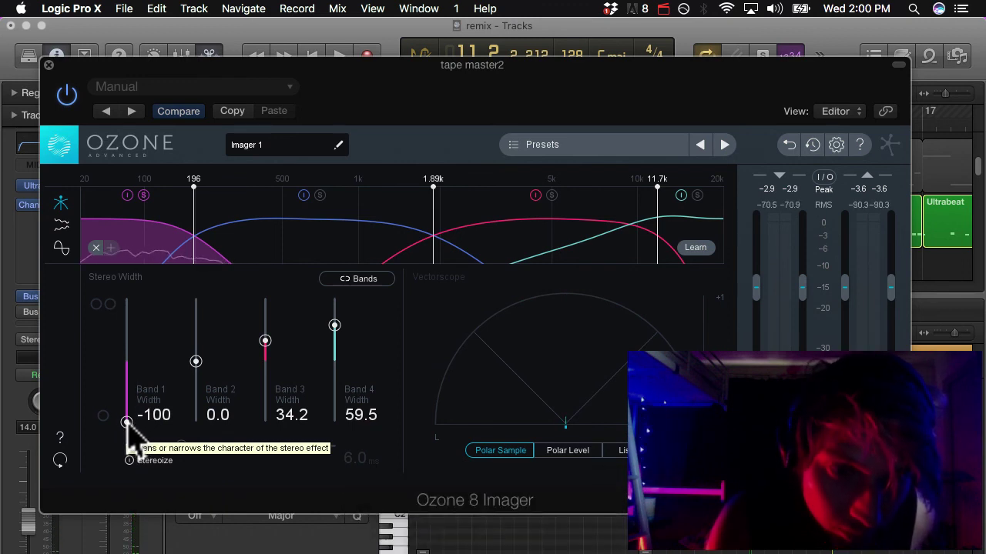
left_click_drag(126, 425, 139, 277)
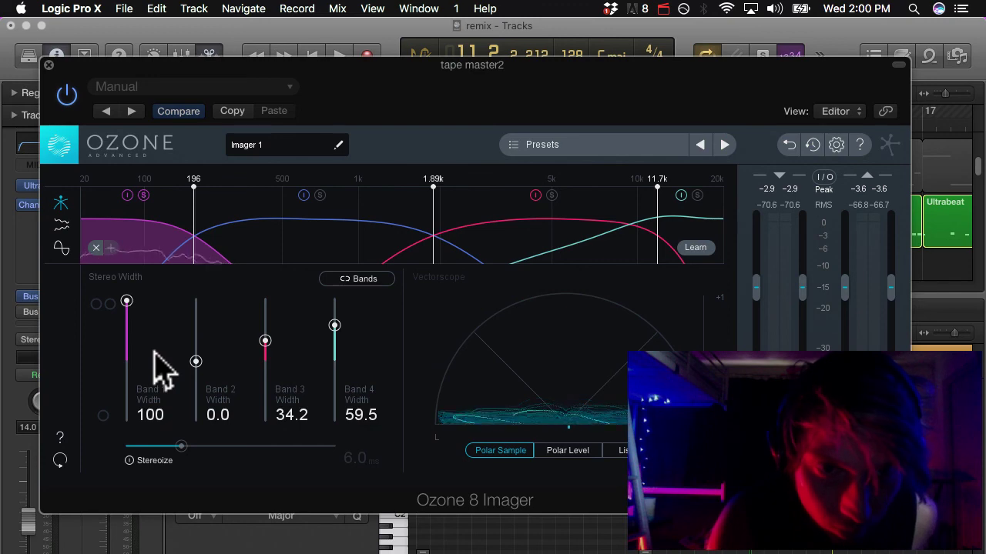
key("space")
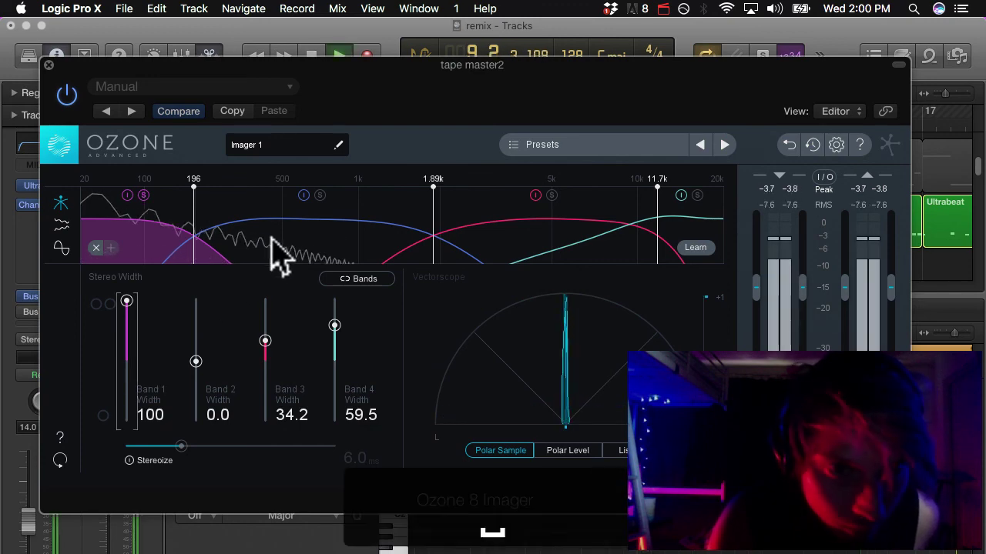
left_click(319, 192)
left_click(192, 200)
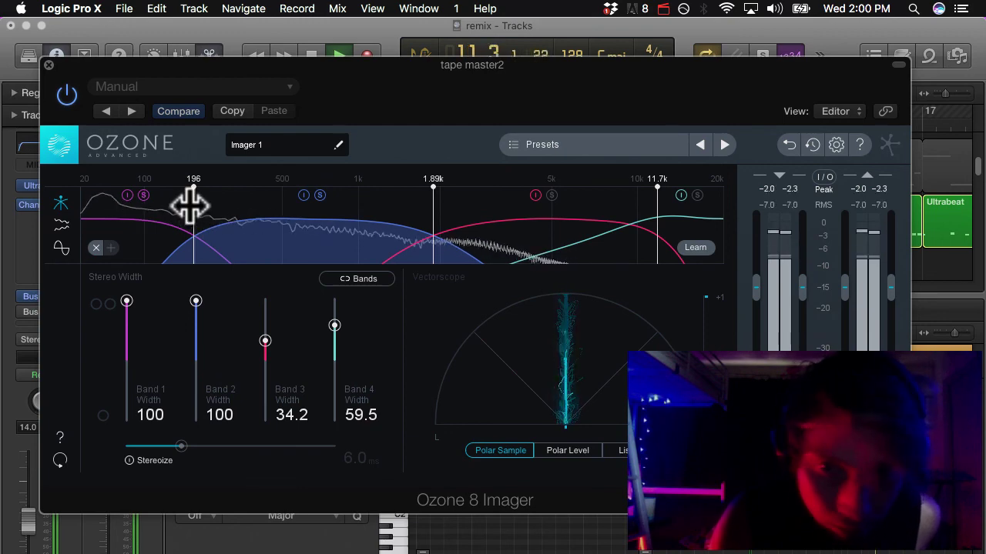
key("space")
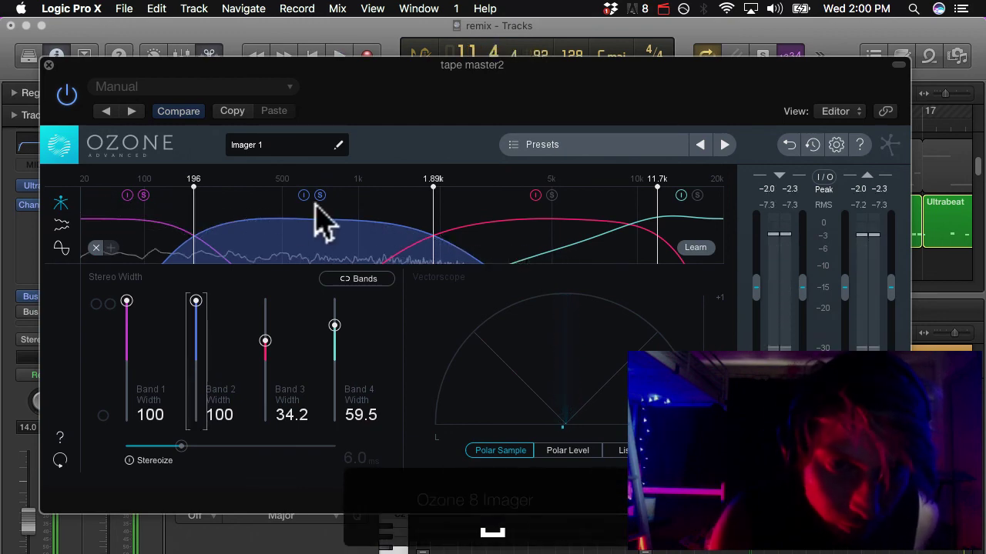
- Unsolo Bands 1 and 2, set their widths to -100 and -7.6 respectively, and close the Imager
left_click(319, 197)
left_click(138, 198)
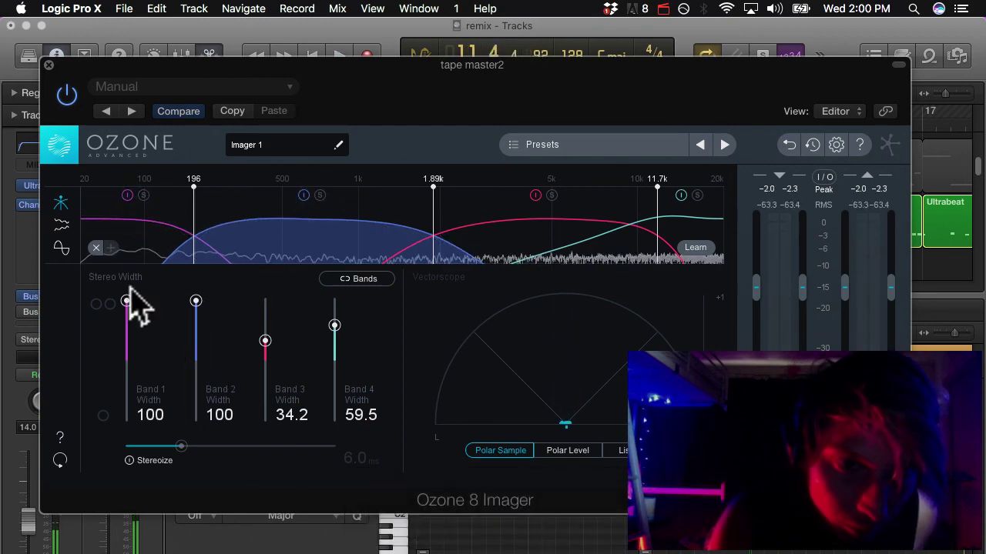
left_click_drag(127, 301, 141, 530)
left_click_drag(196, 300, 201, 393)
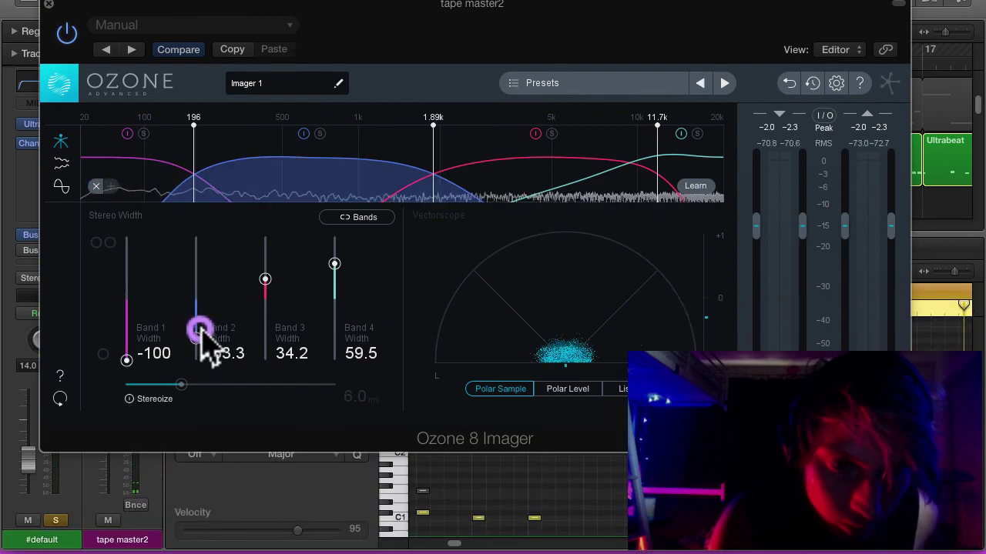
left_click_drag(202, 333, 195, 304)
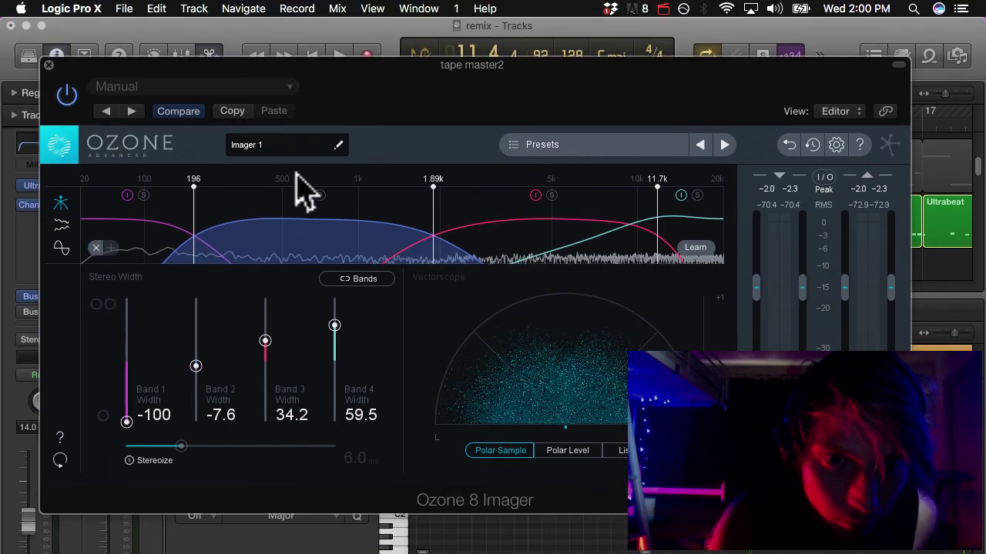
left_click(49, 64)
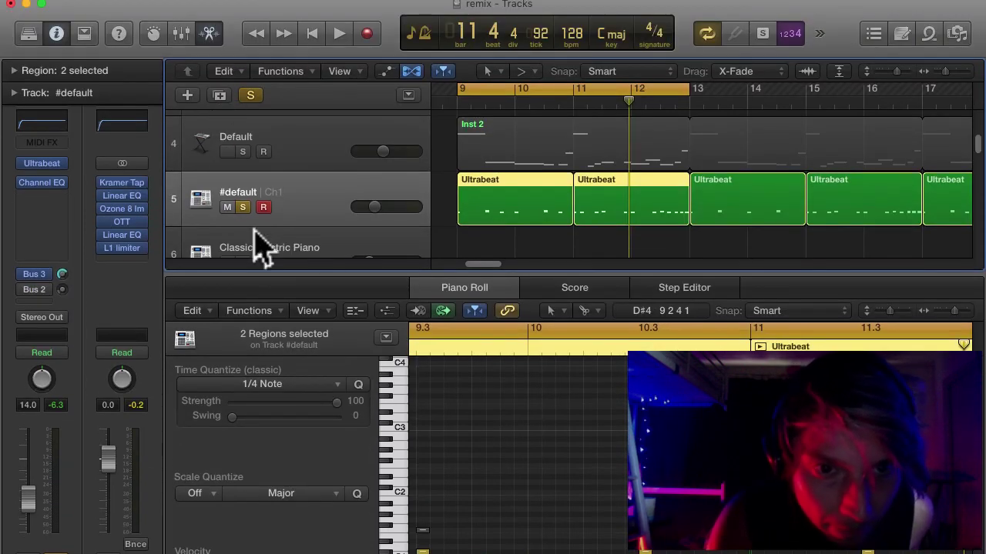
- Turn off the #default track's solo, clear all remaining track solos, and select the NewSound track
left_click(244, 208)
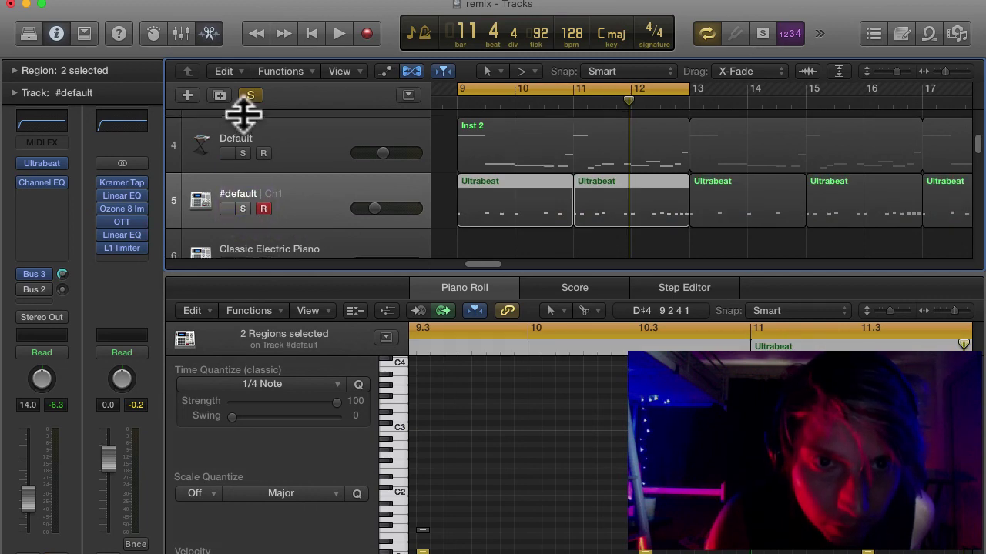
left_click(251, 96)
left_click(301, 132)
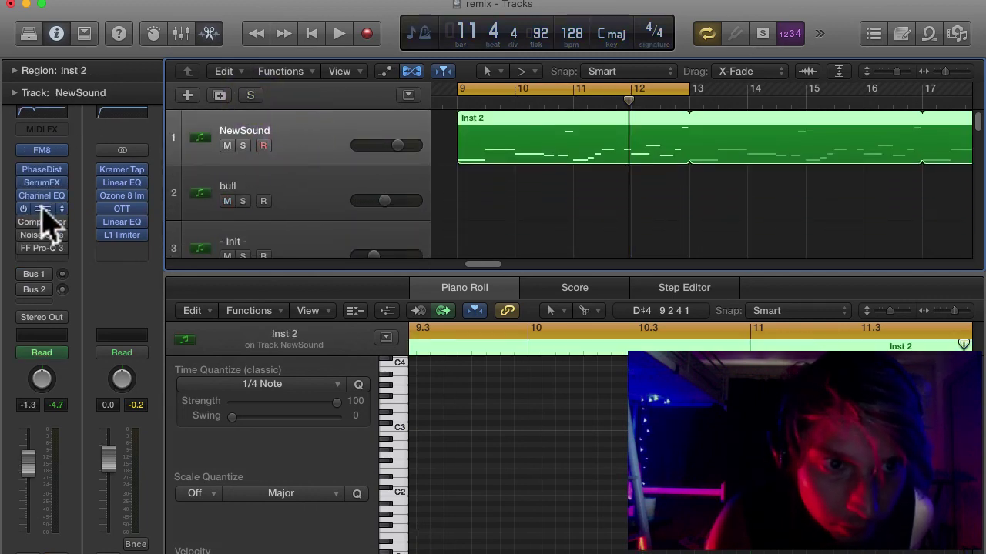
- View the settings of NewSound's Phase Distortion, SerumFX and LoAir plug-ins, closing each one
left_click(46, 170)
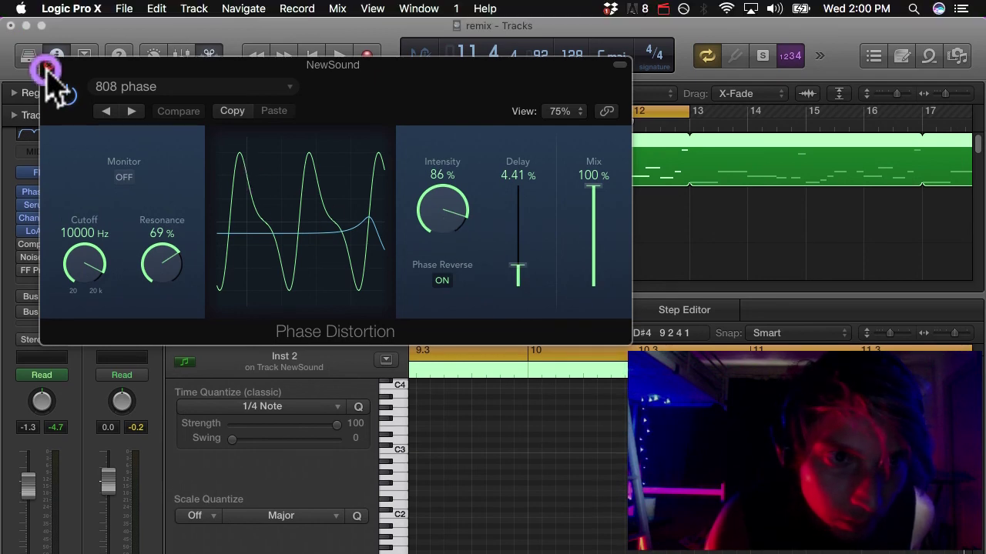
left_click(47, 69)
left_click(46, 206)
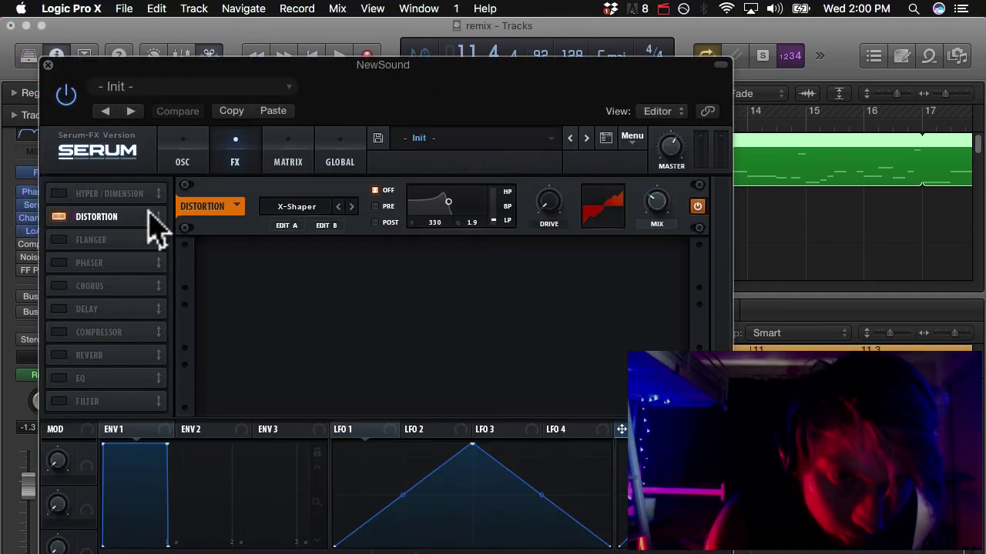
left_click(47, 64)
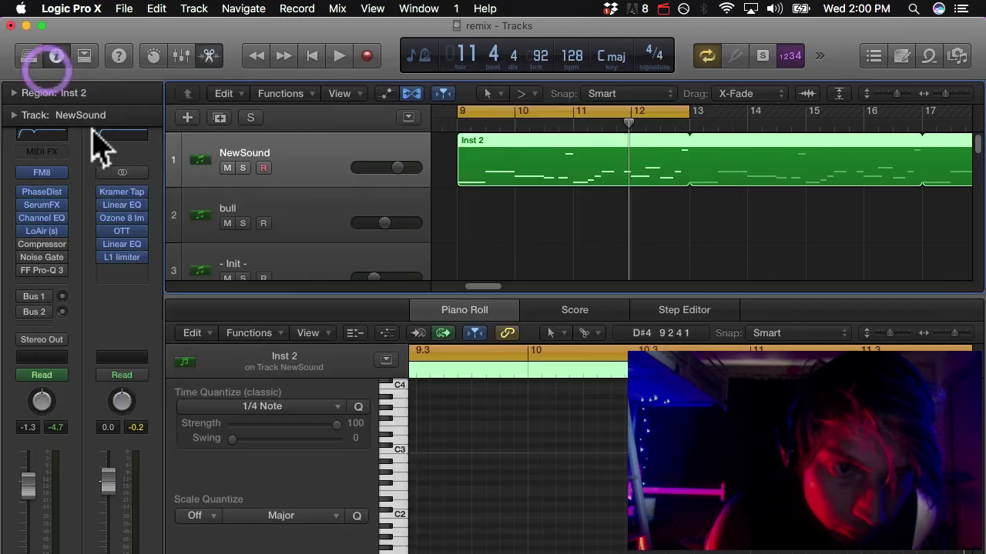
left_click(40, 231)
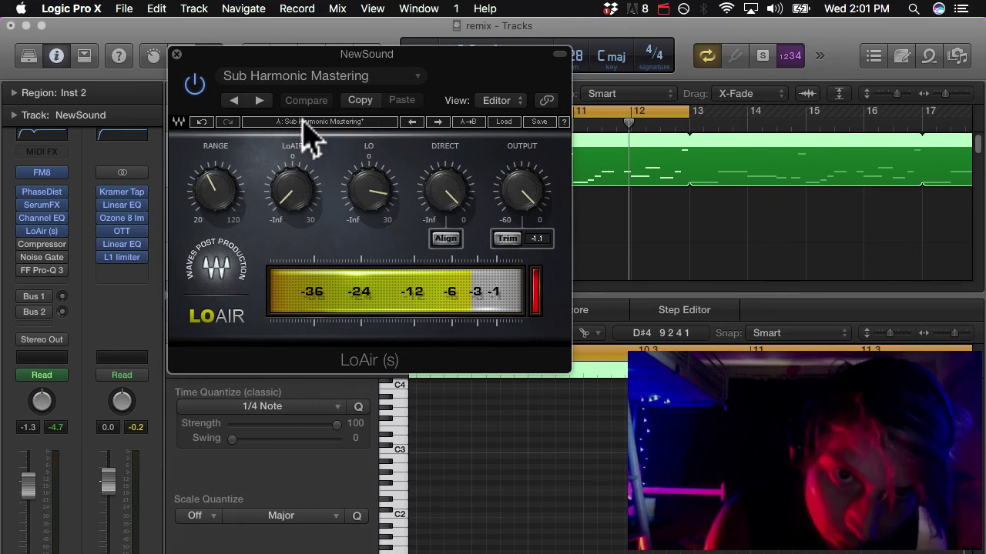
left_click(178, 53)
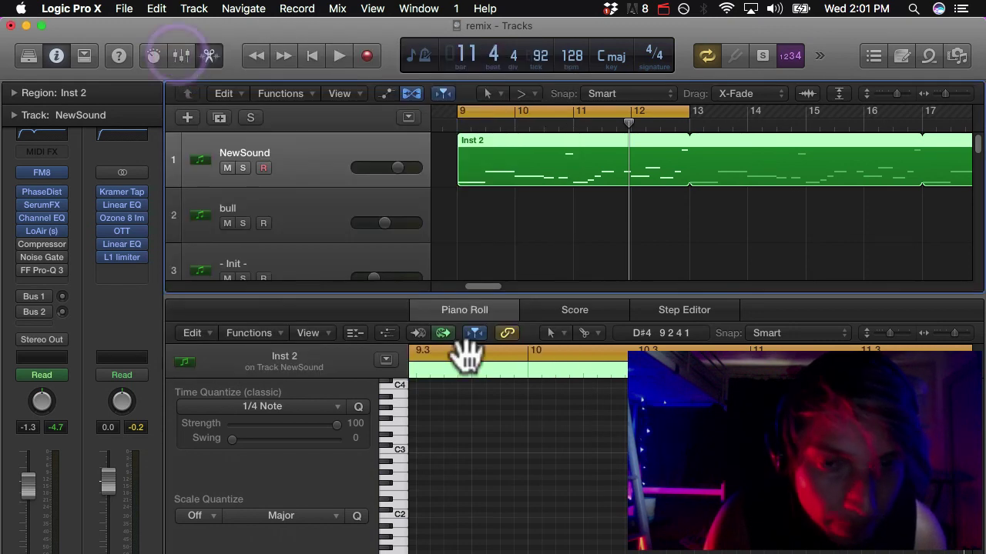
- Open NewSound's LoAir plug-in, view its list of factory presets, and copy its current settings
left_click(455, 198)
key("super+Left")
key("super+Right")
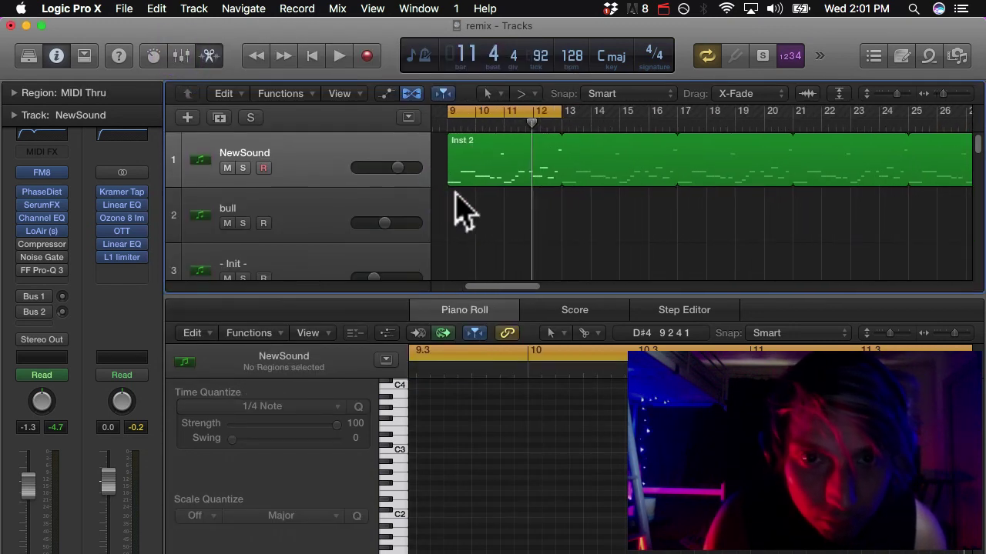
left_click(331, 168)
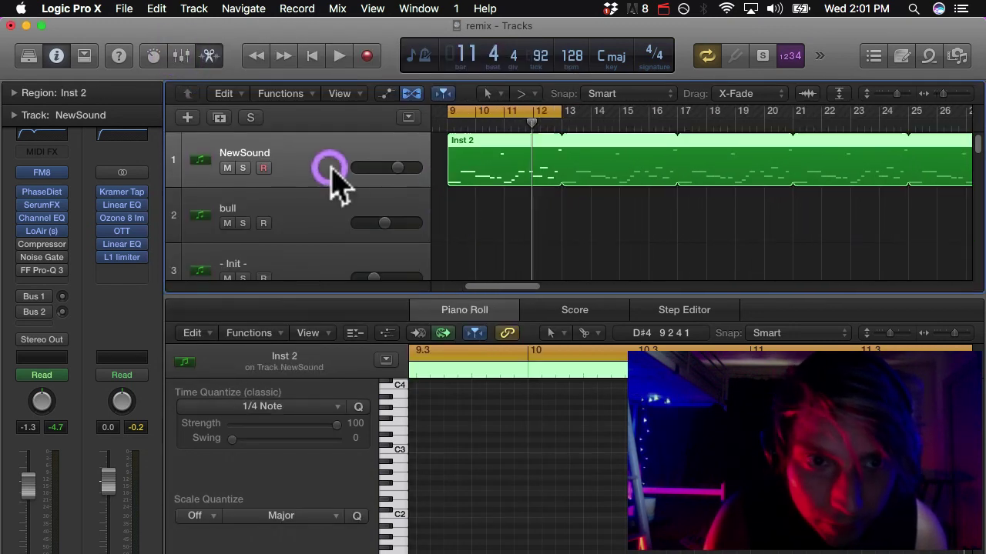
left_click(44, 234)
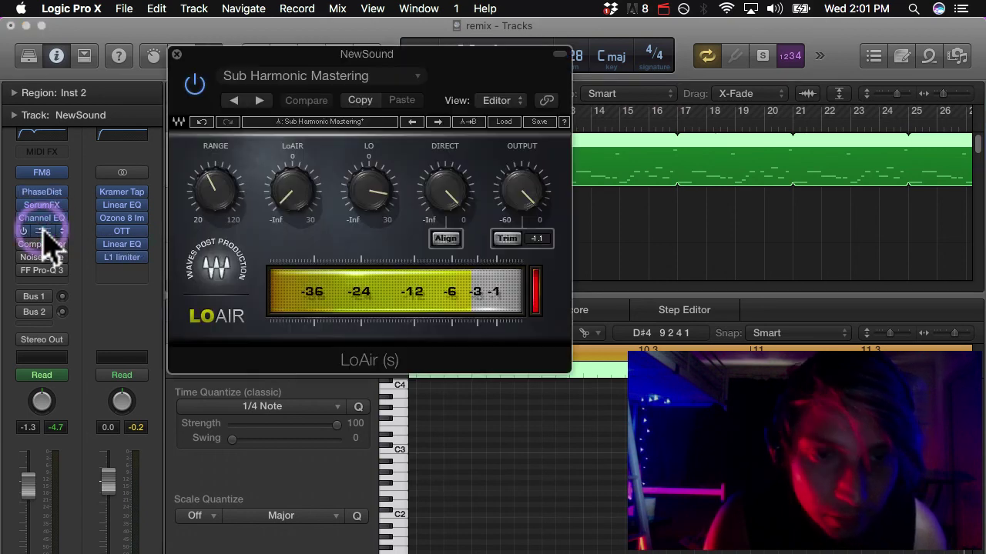
left_click(294, 77)
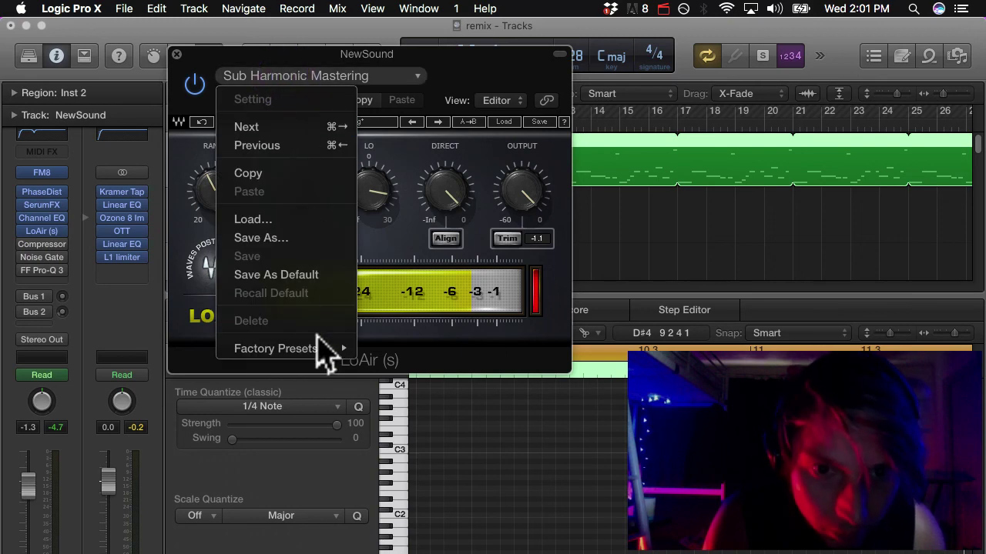
mouse_move(325, 356)
left_click(387, 243)
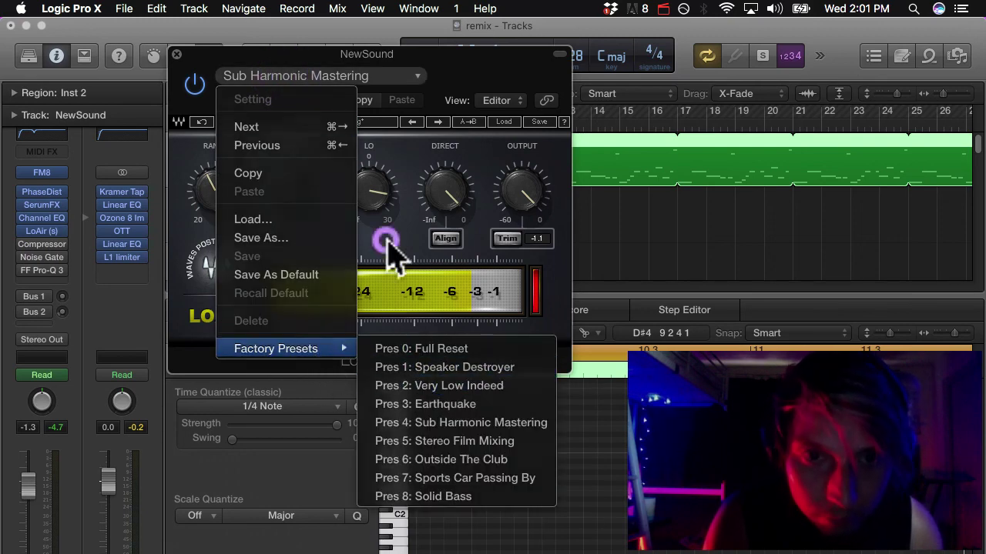
left_click(360, 99)
- Solo NewSound and audition LoAir's Very Low Indeed factory preset with Direct set to 0.0
left_click_drag(200, 71, 279, 204)
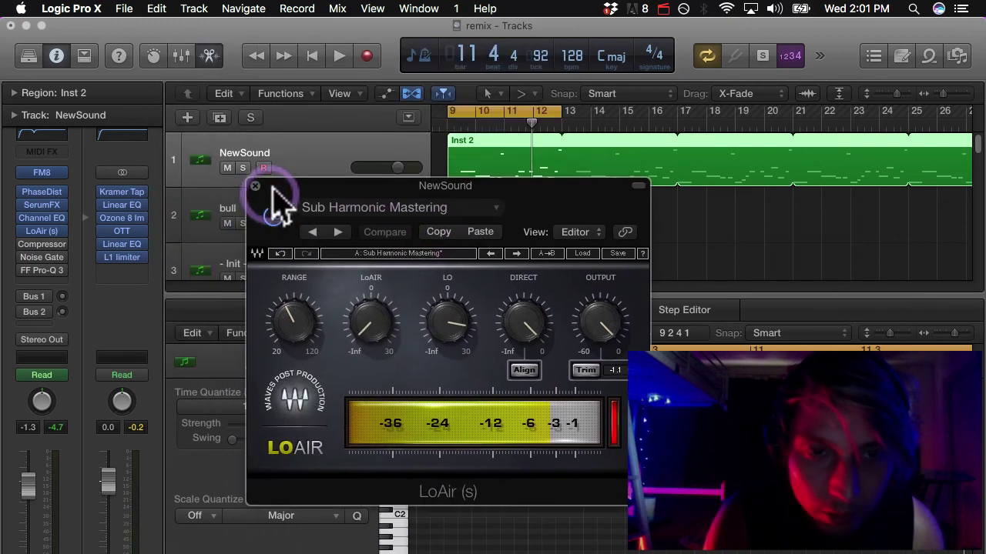
left_click(242, 168)
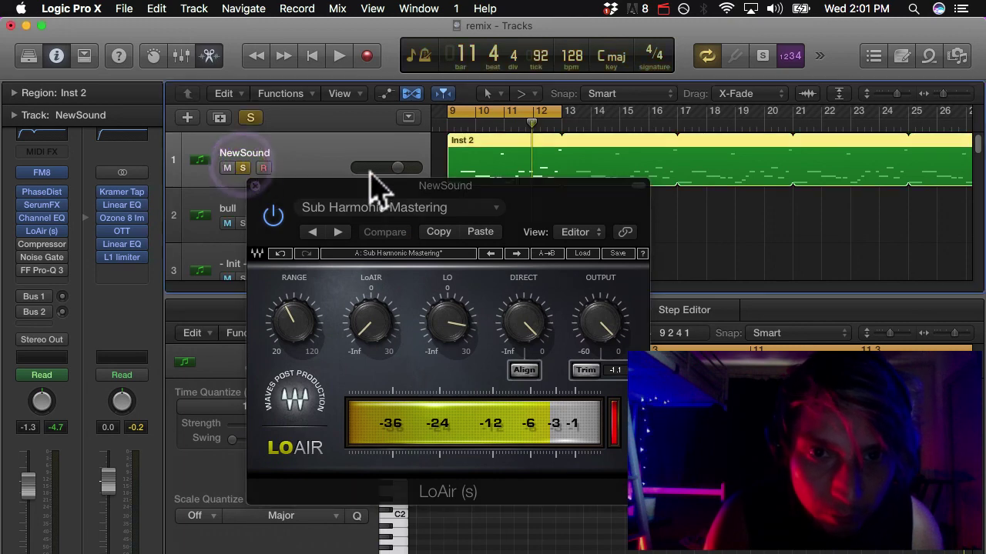
left_click(343, 214)
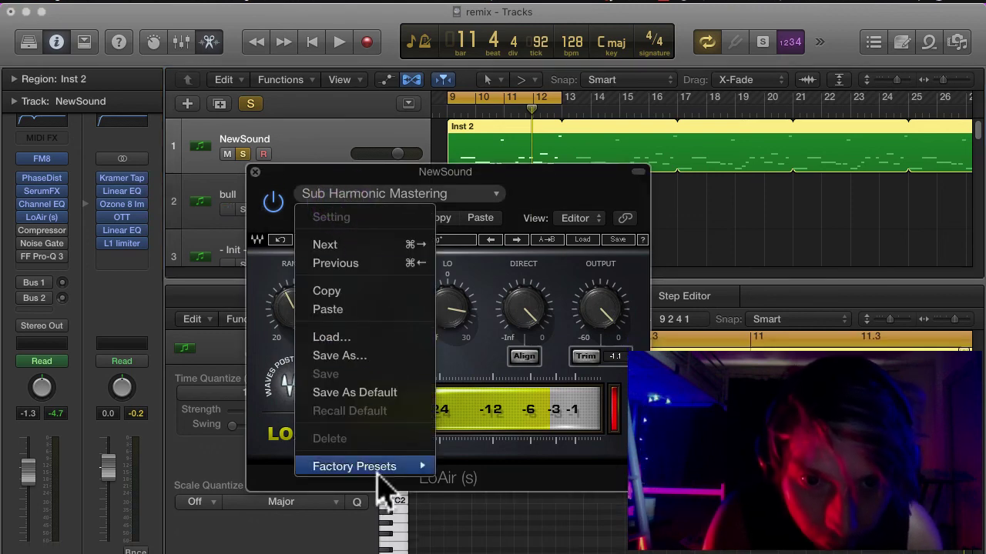
mouse_move(421, 479)
left_click(528, 468)
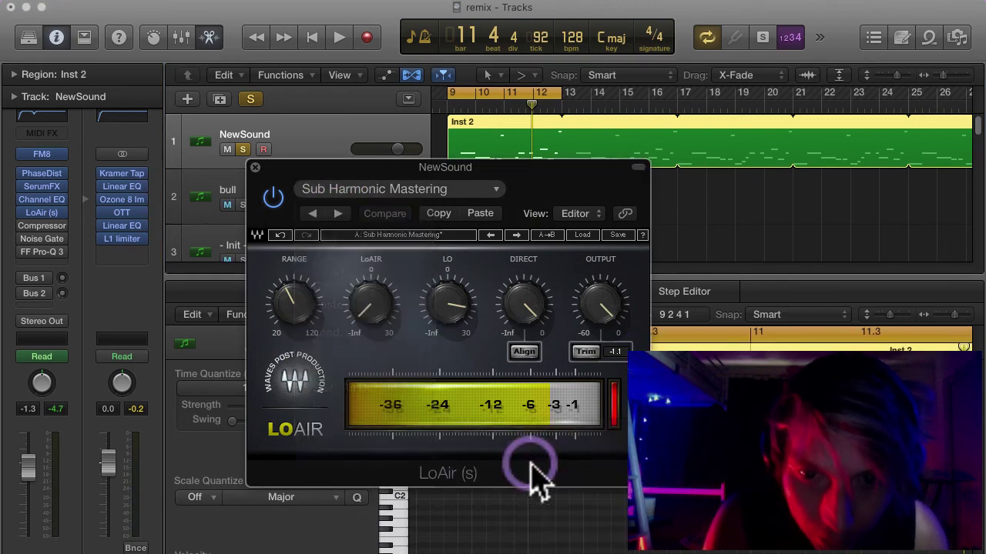
key("space")
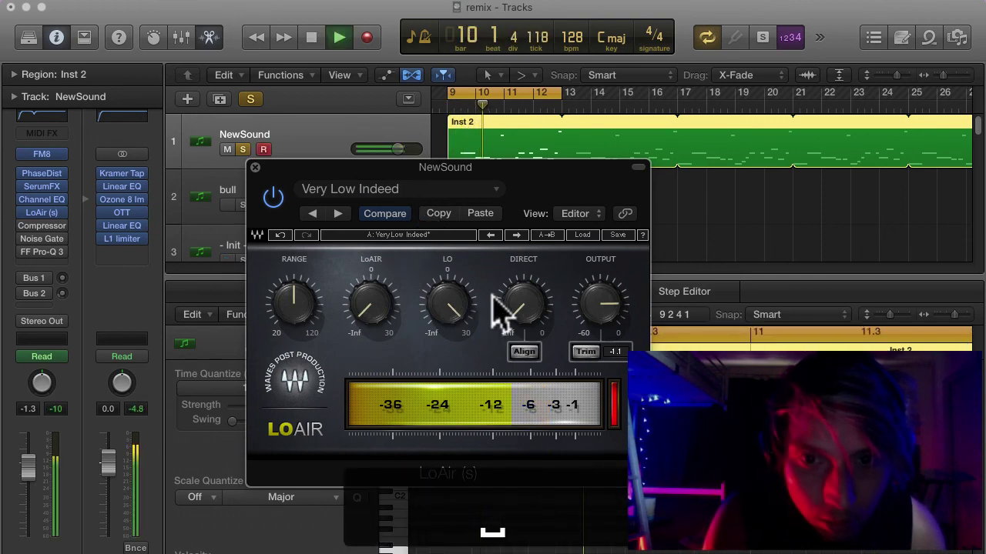
left_click_drag(495, 291, 517, 82)
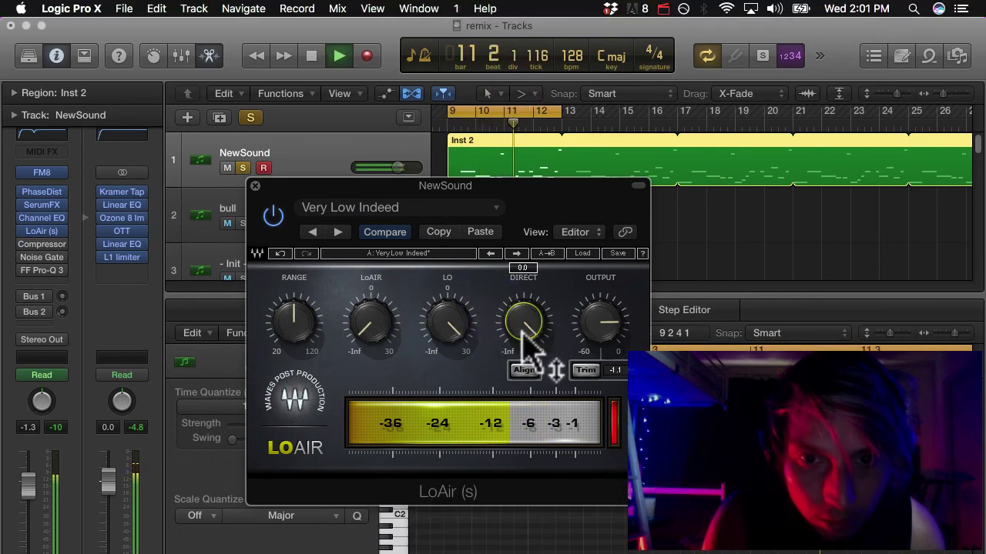
- Audition LoAir's Sub Harmonic Mastering factory preset and paste the copied settings over it
left_click(451, 209)
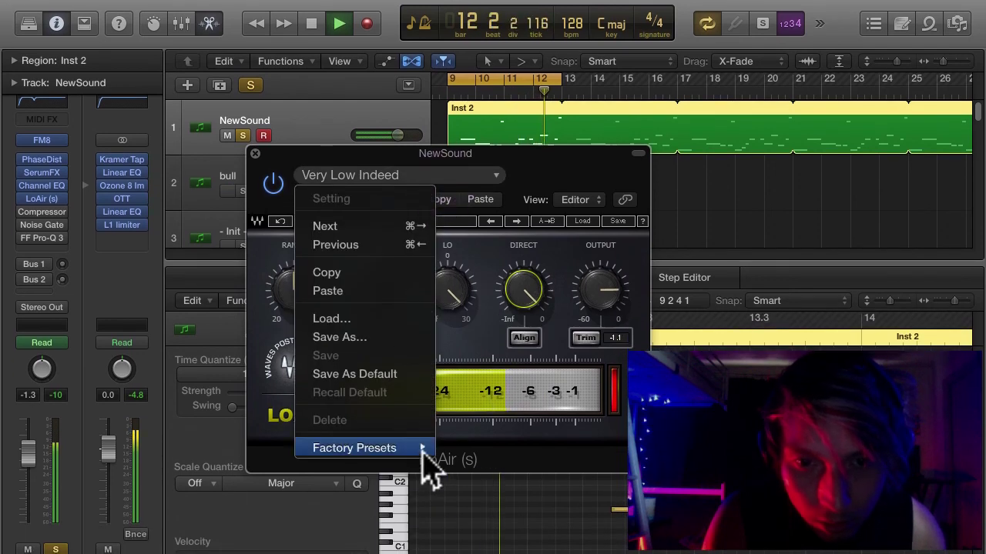
mouse_move(418, 481)
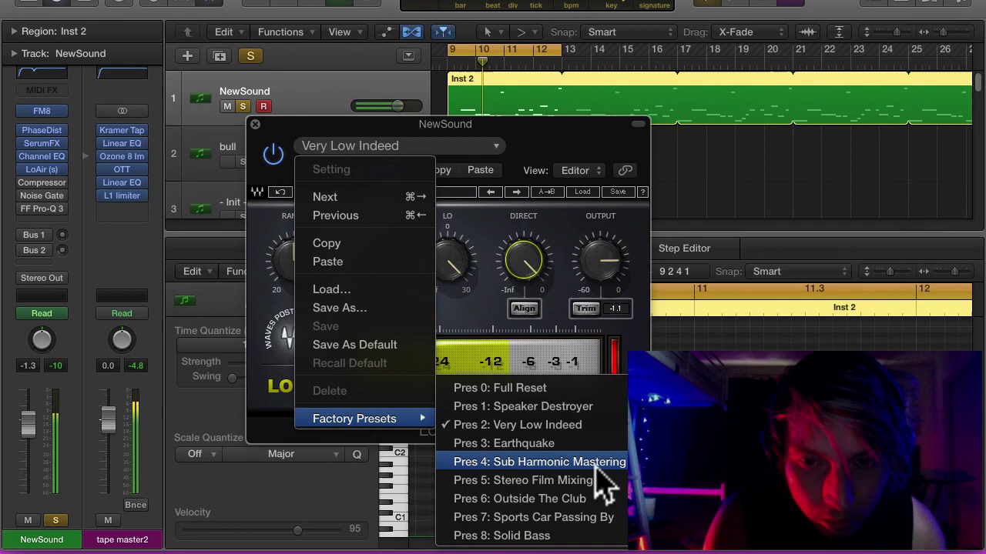
left_click(595, 464)
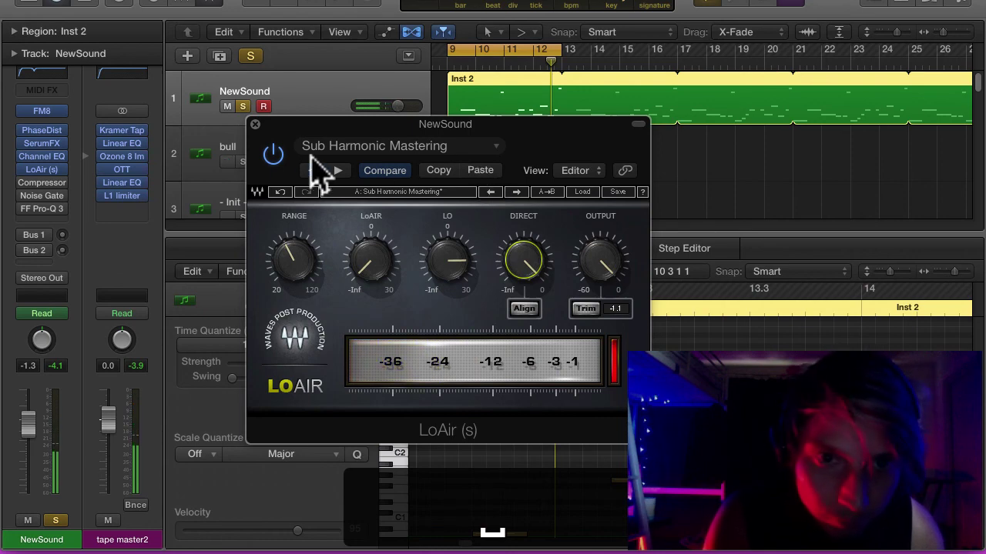
left_click(484, 173)
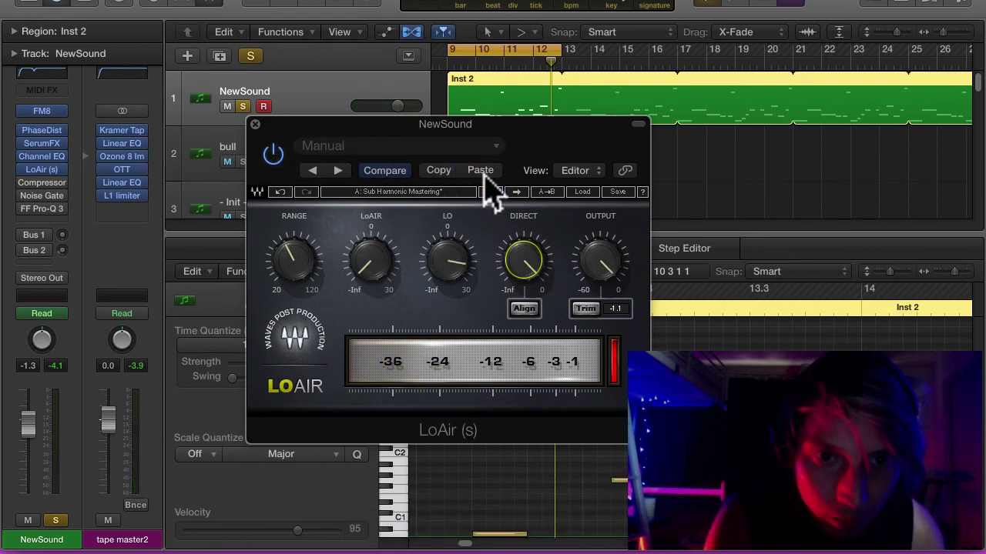
- Audition LoAir's Solid Bass and Stereo Film Mixing factory presets on the soloed bass
left_click(449, 146)
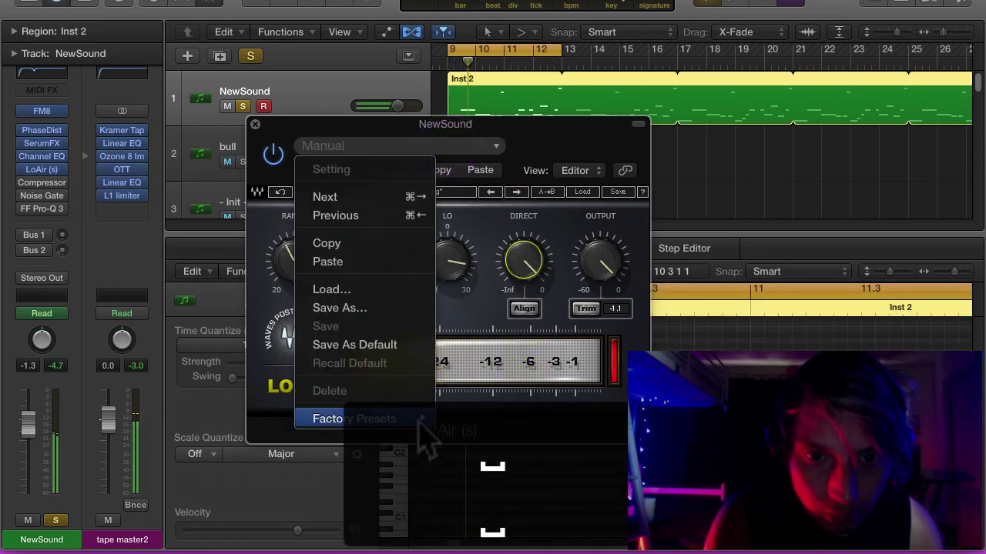
mouse_move(420, 420)
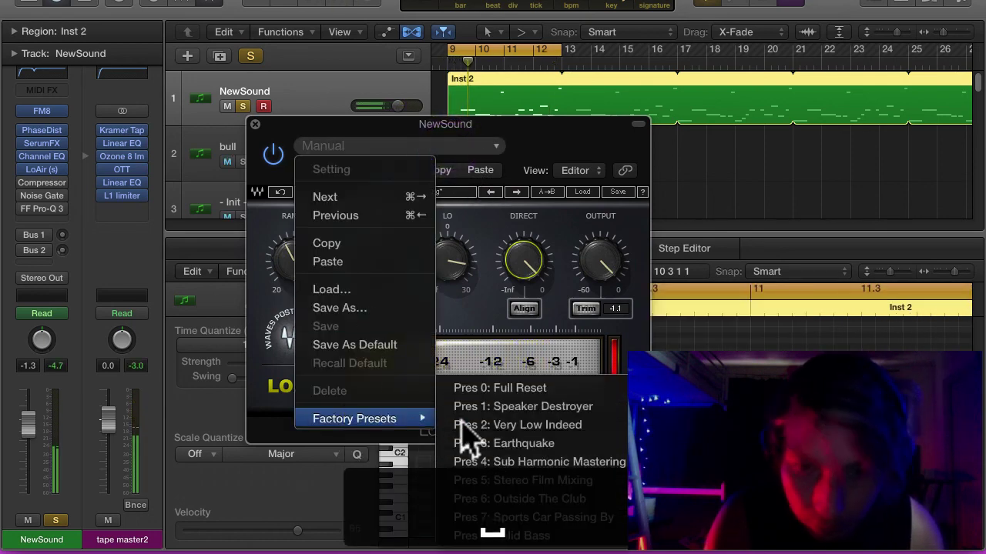
left_click(579, 537)
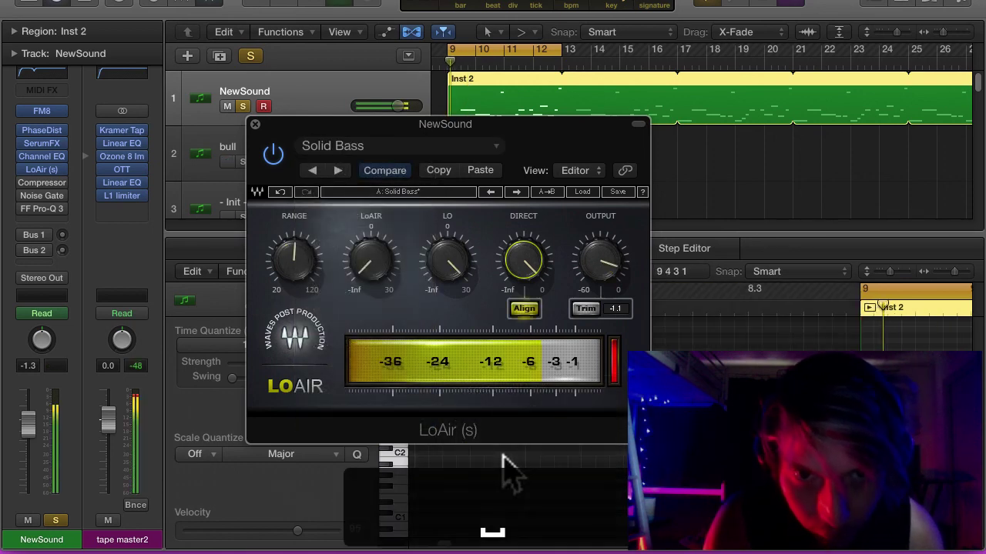
left_click(454, 146)
mouse_move(420, 420)
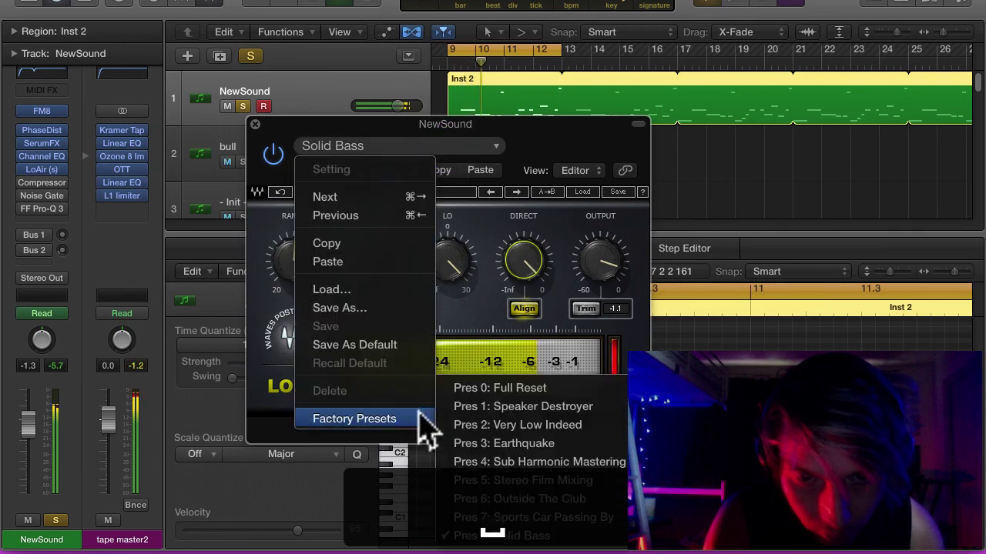
left_click(520, 480)
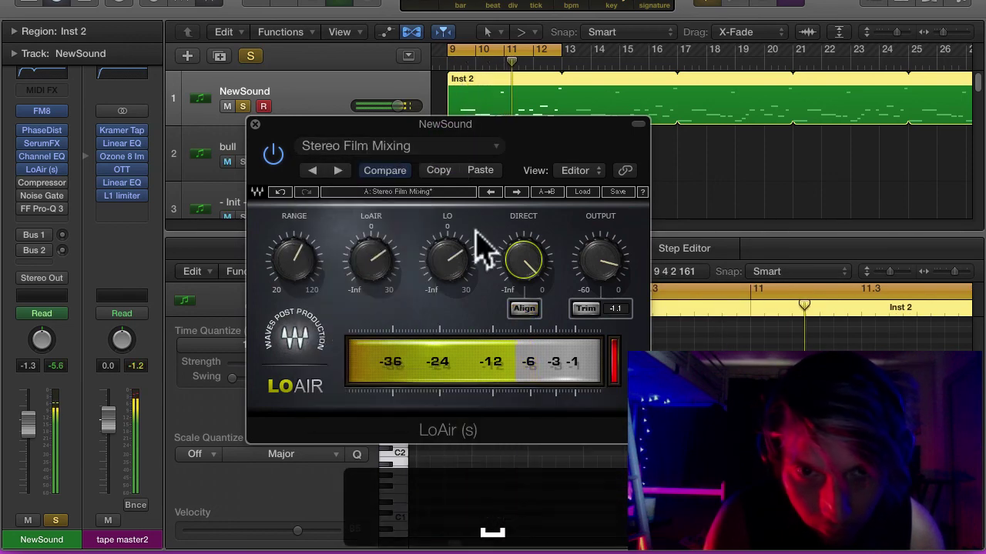
- Load LoAir's Speaker Destroyer factory preset, set the LoAIR amount to 30.0 during audition, and close the plug-in
left_click(458, 148)
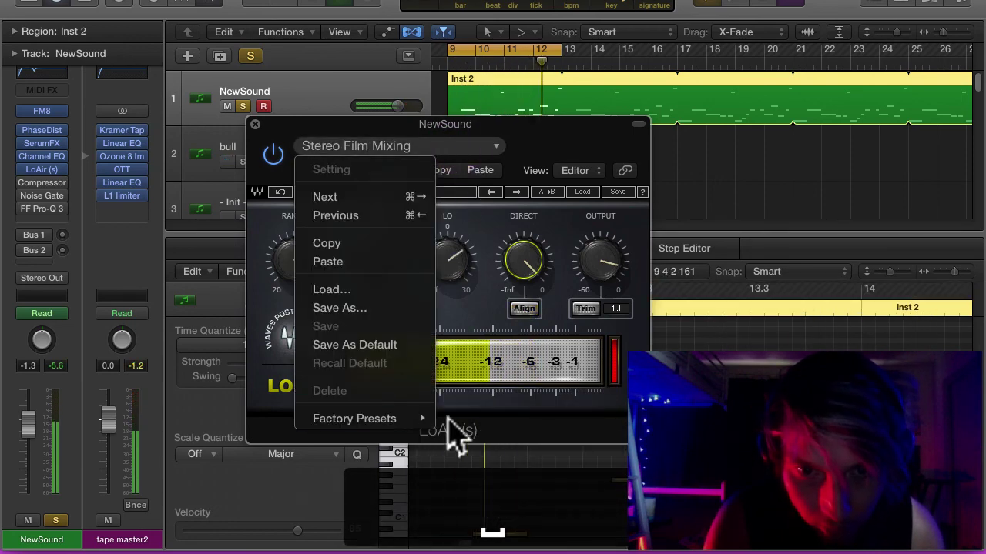
mouse_move(432, 419)
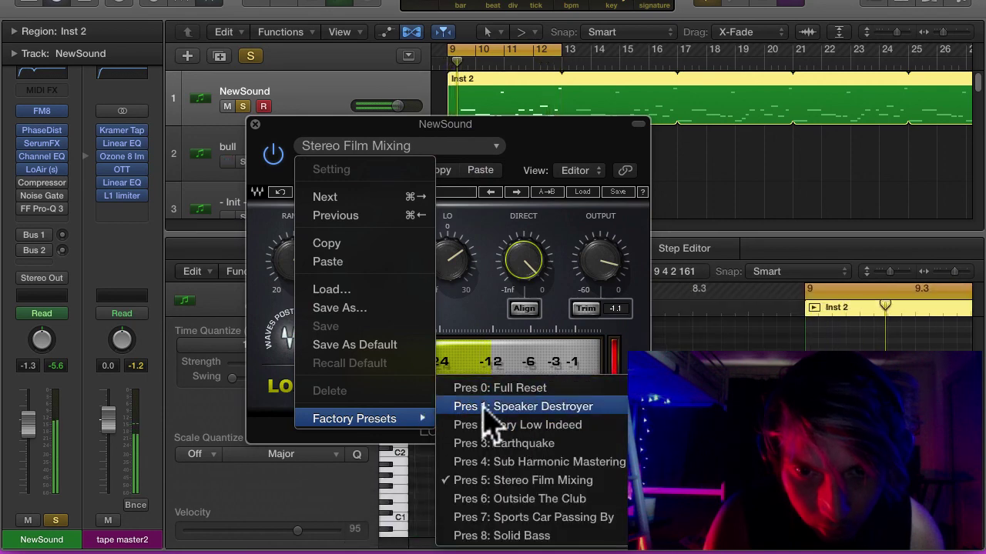
left_click(492, 407)
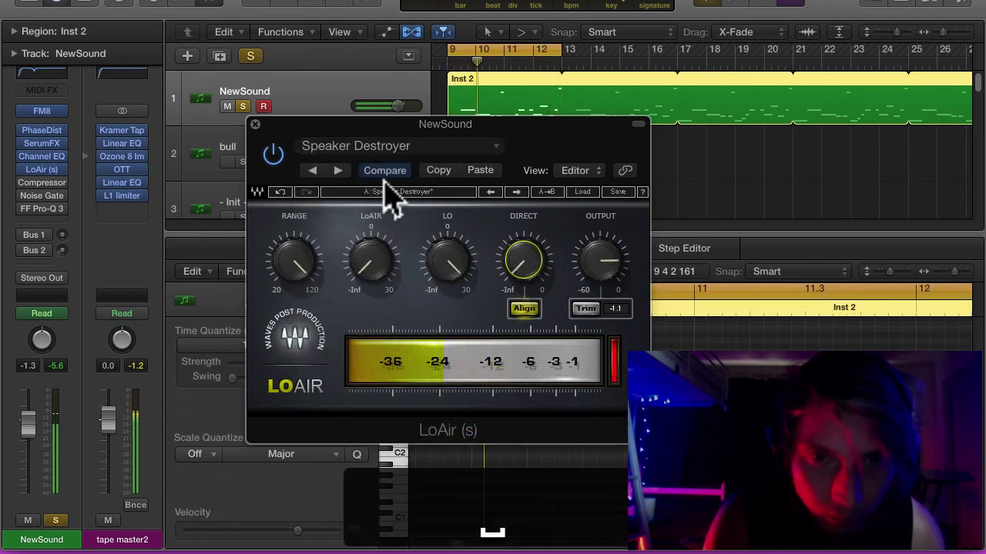
mouse_move(370, 250)
left_mouse_down()
mouse_move(372, 258)
mouse_move(368, 248)
left_mouse_up()
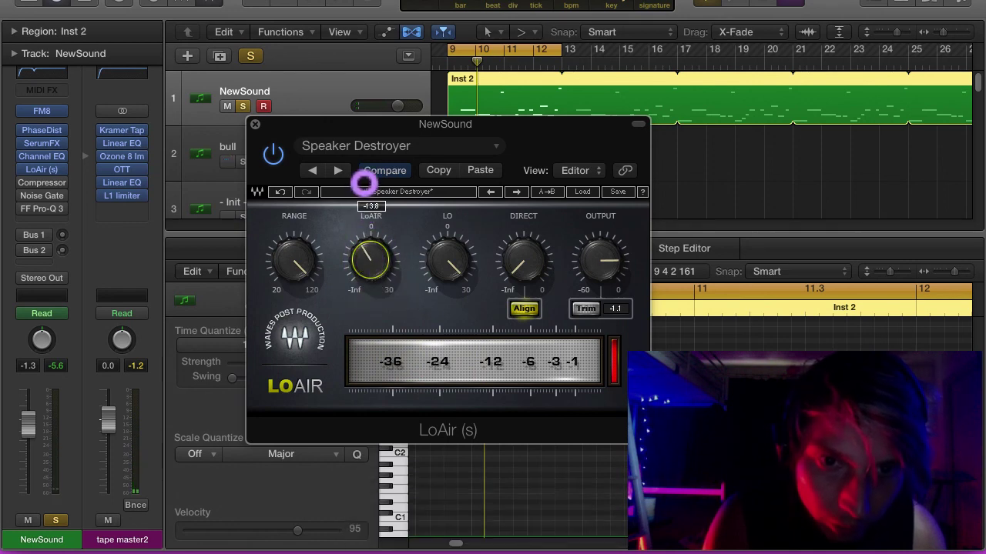
left_click_drag(361, 167, 385, 290)
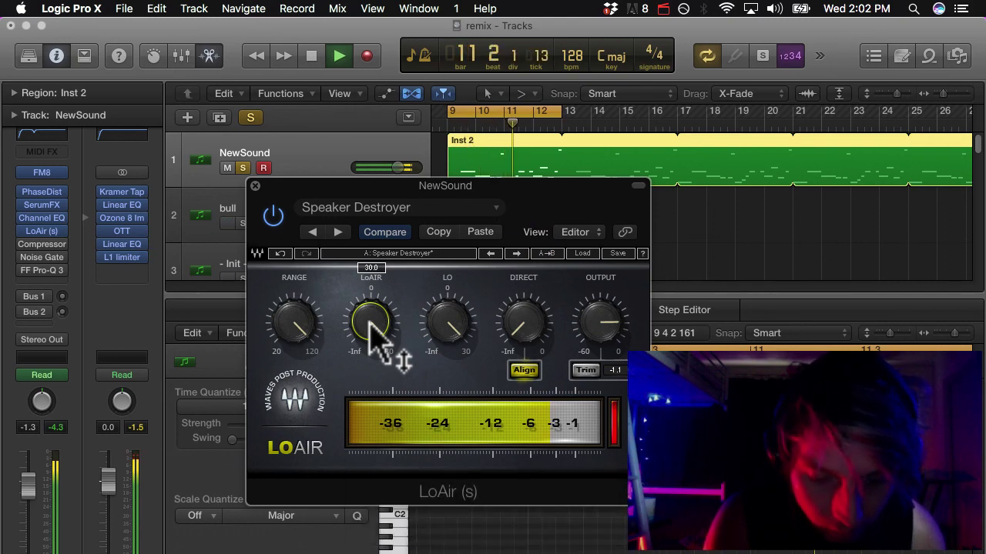
key("space")
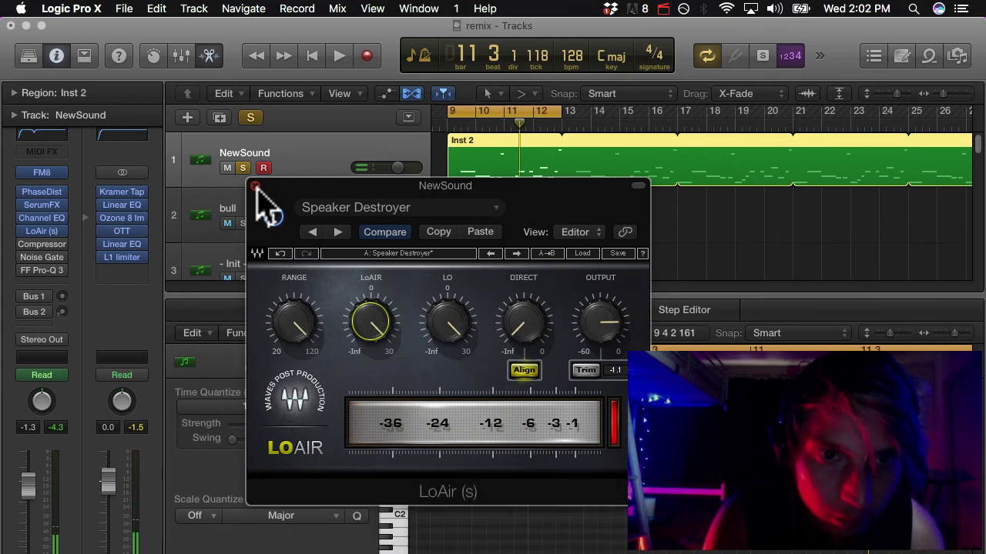
left_click(255, 186)
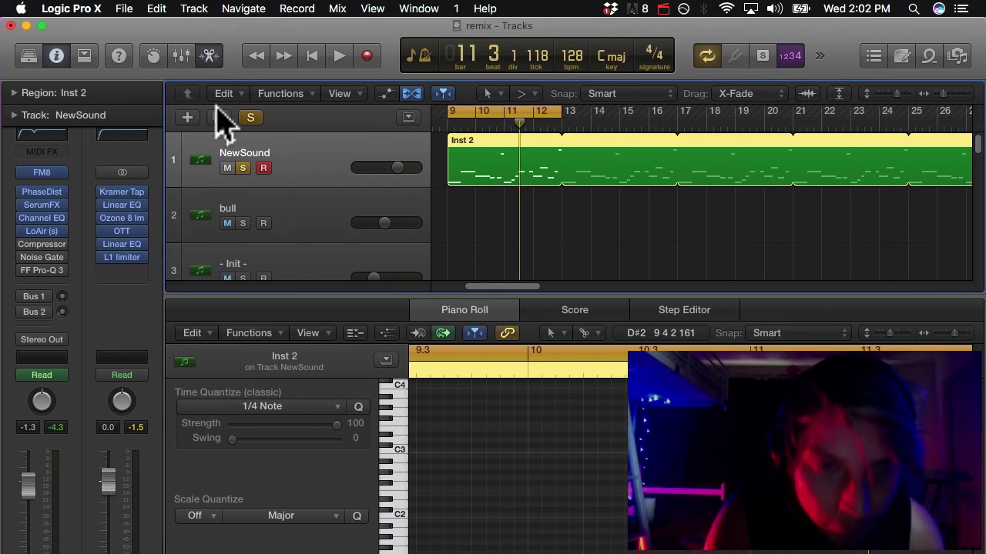
- Clear all track solos and view the FM8 instrument settings of NewSound, closing its window again
scroll(255, 186, "down", 5)
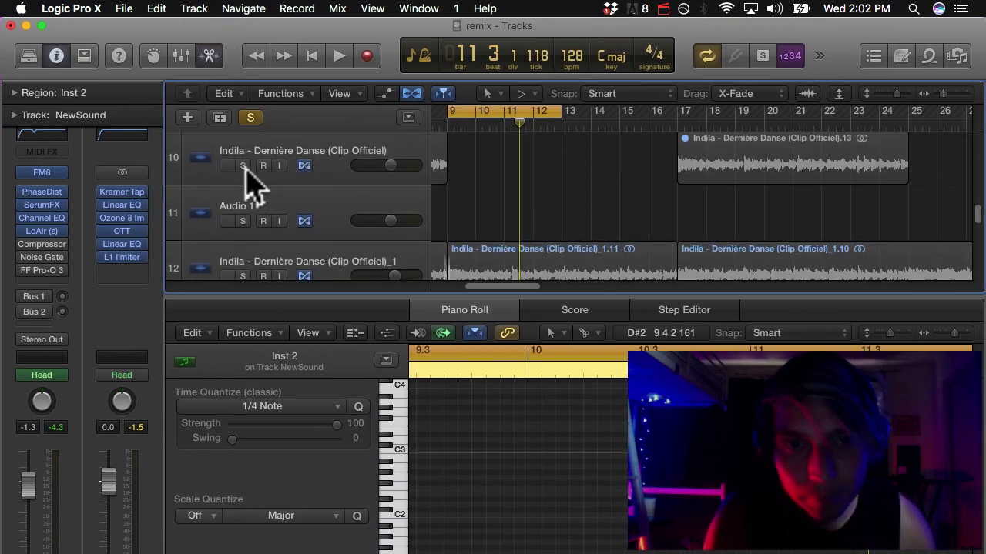
left_click(250, 117)
scroll(344, 197, "up", 5)
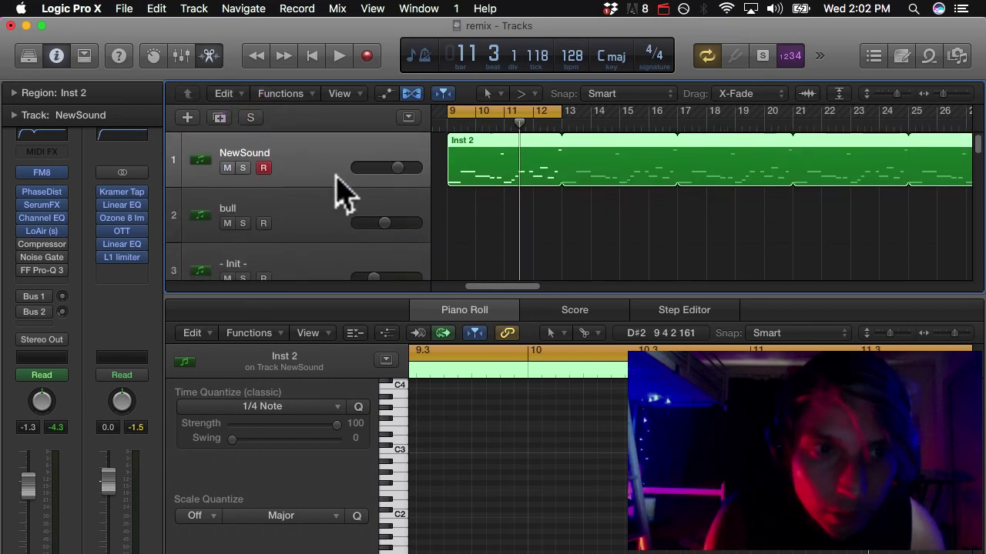
left_click(40, 172)
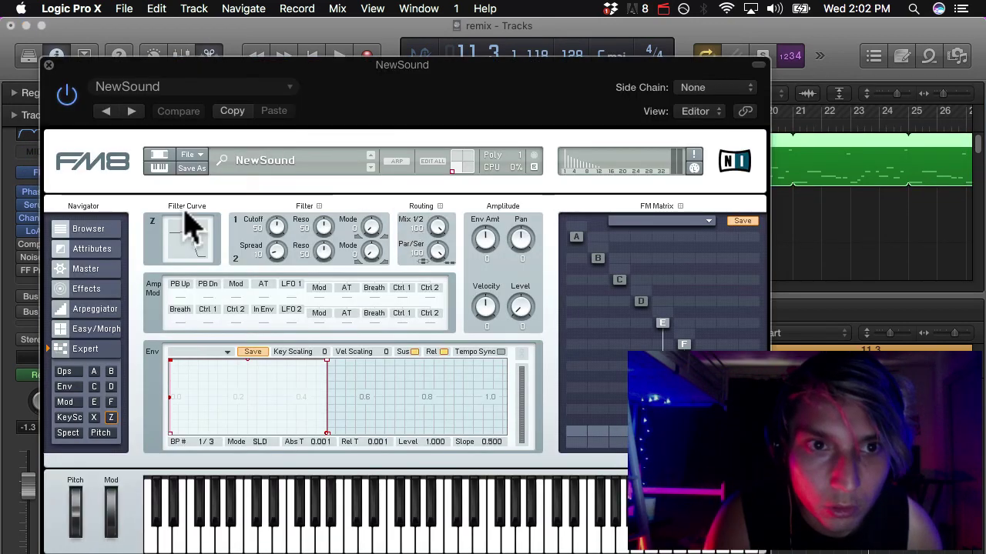
left_click(50, 66)
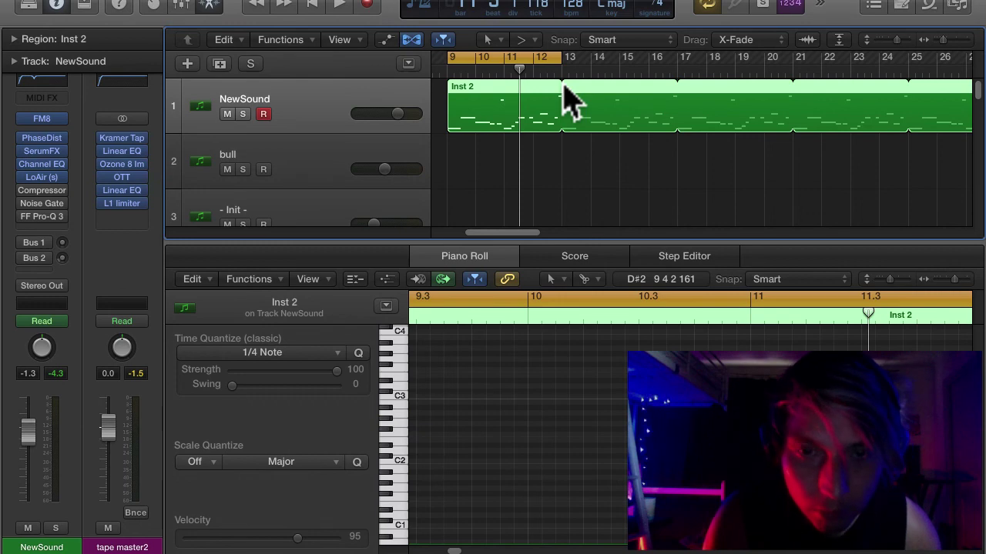
left_click(574, 175)
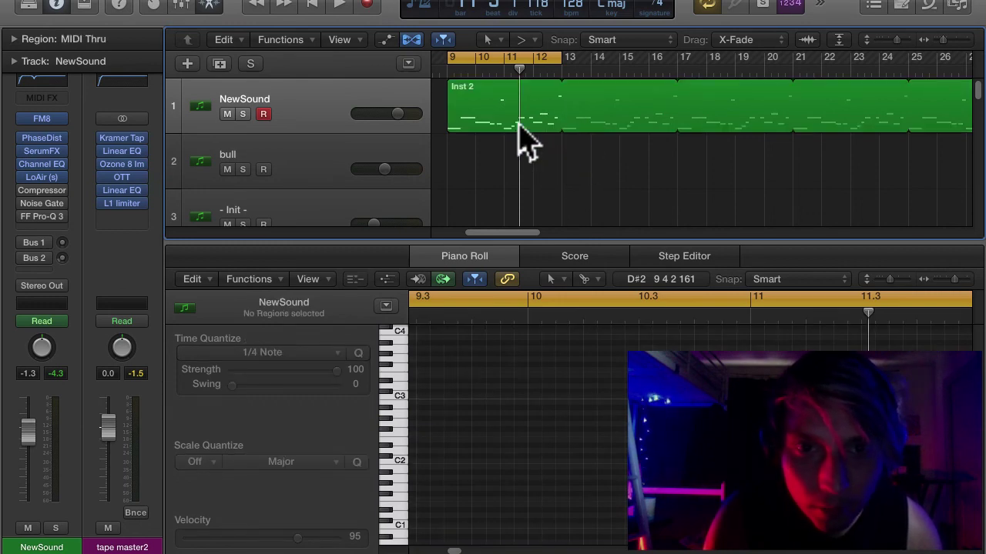
left_click(357, 94)
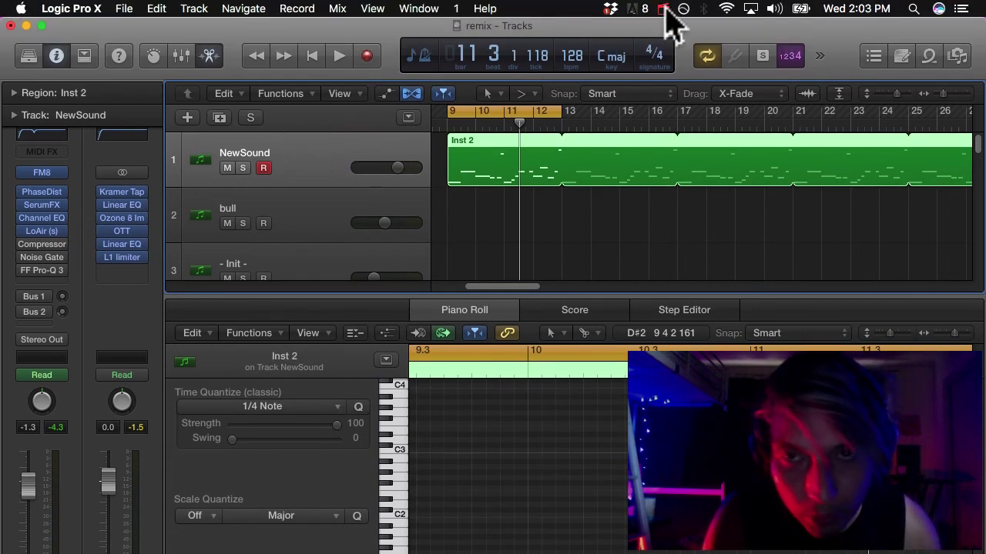
left_click(665, 9)
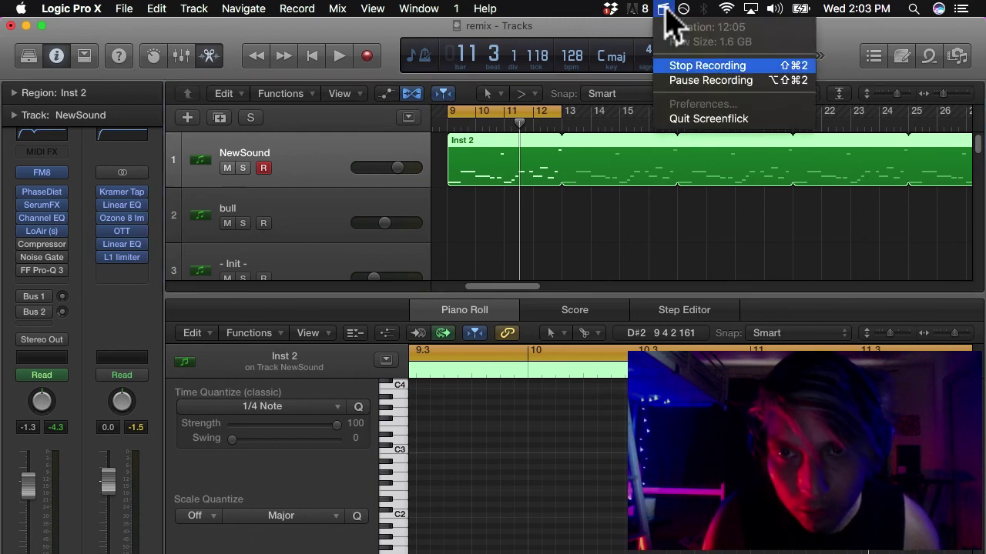